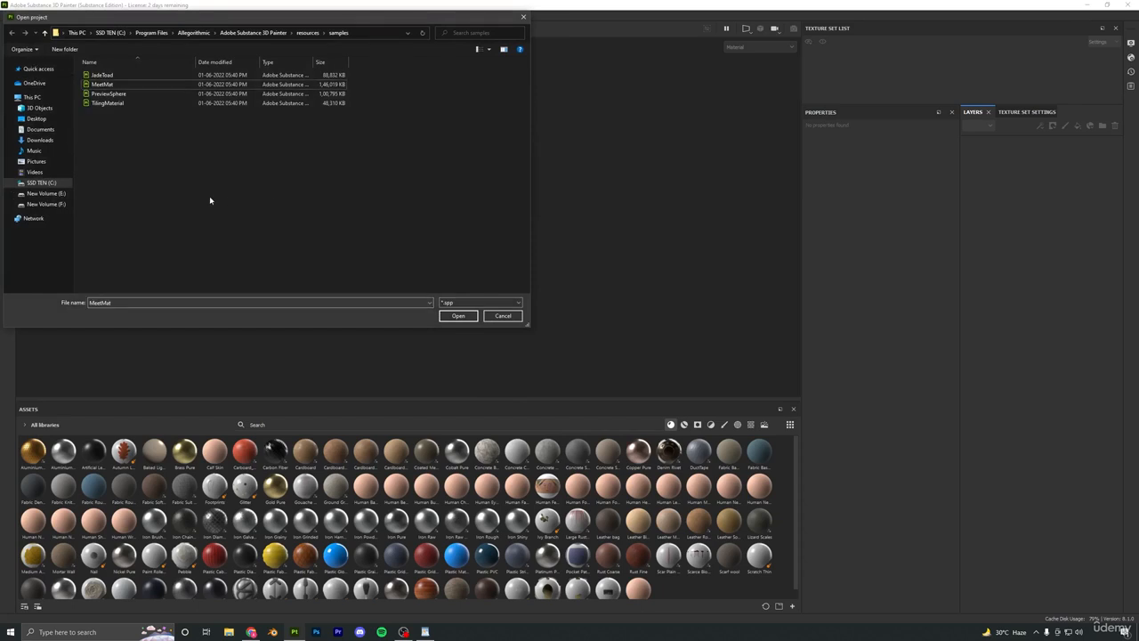
Open the MeetMat sample project.
double_click(113, 86)
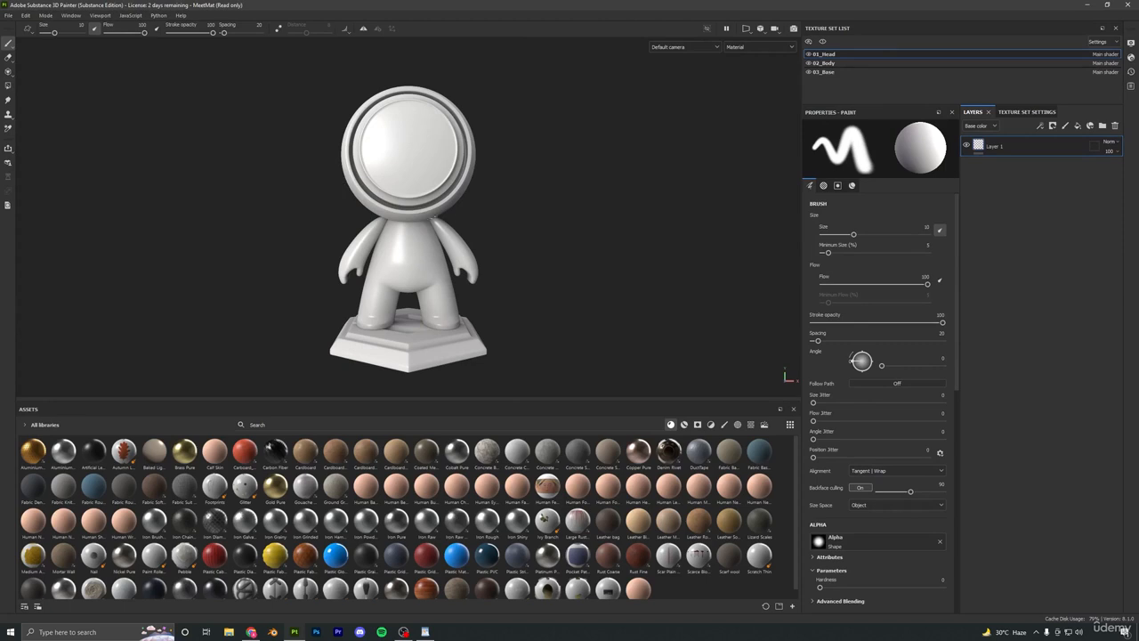
mouse_move(473, 203)
alt+mouse_down()
mouse_move(448, 223)
mouse_move(465, 214)
alt+mouse_up()
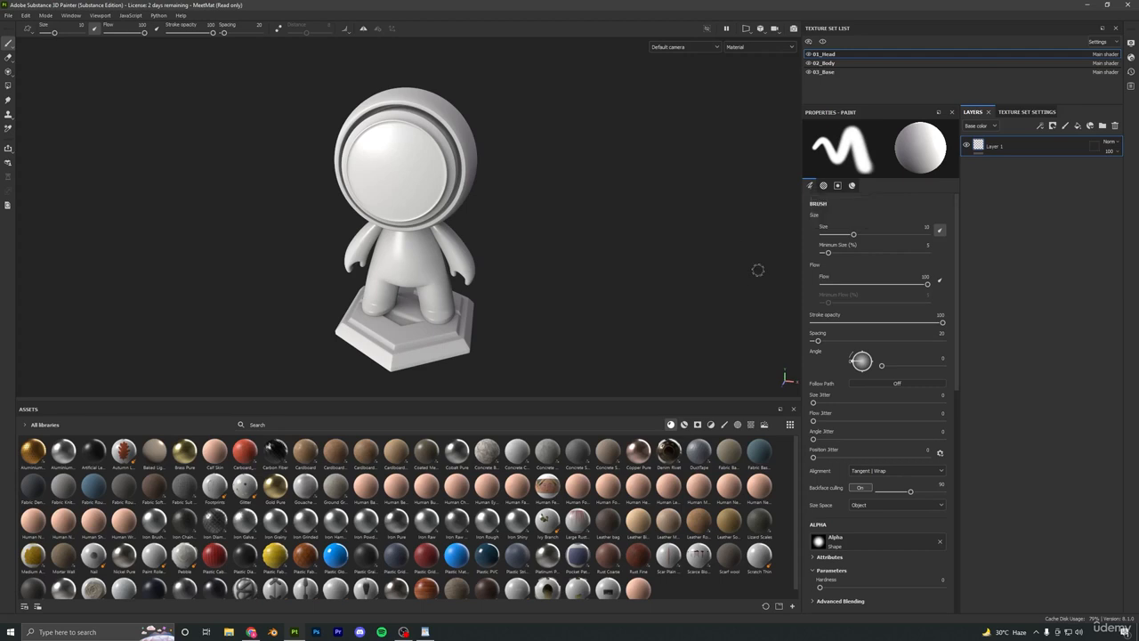
Delete the default paint layer of the 01_Head texture set and add a fill layer.
click(1053, 125)
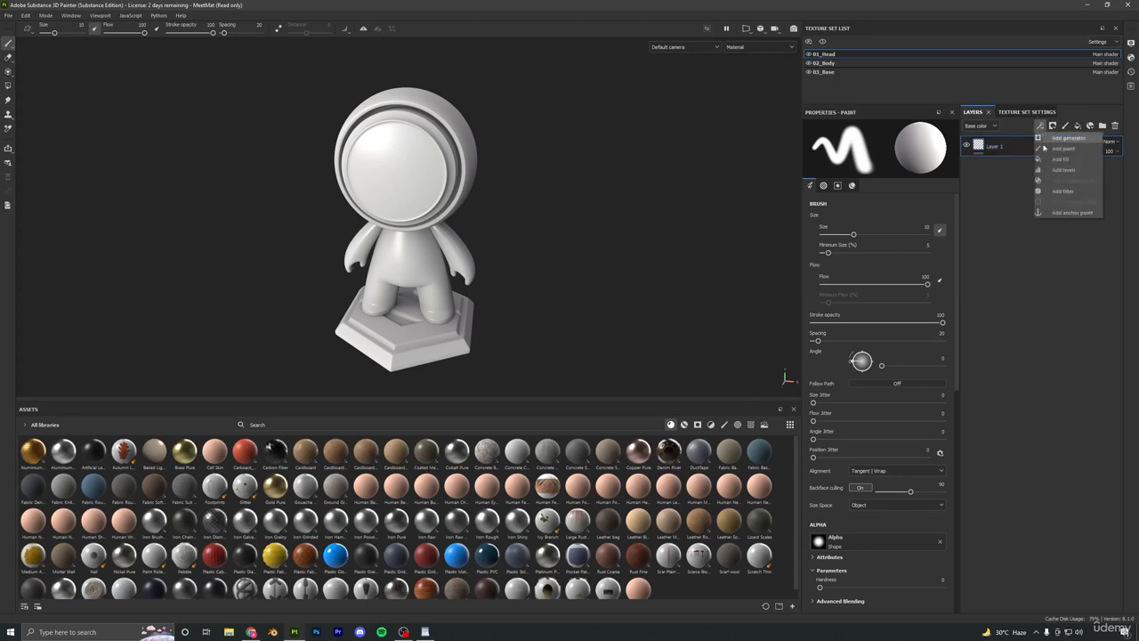
click(1014, 202)
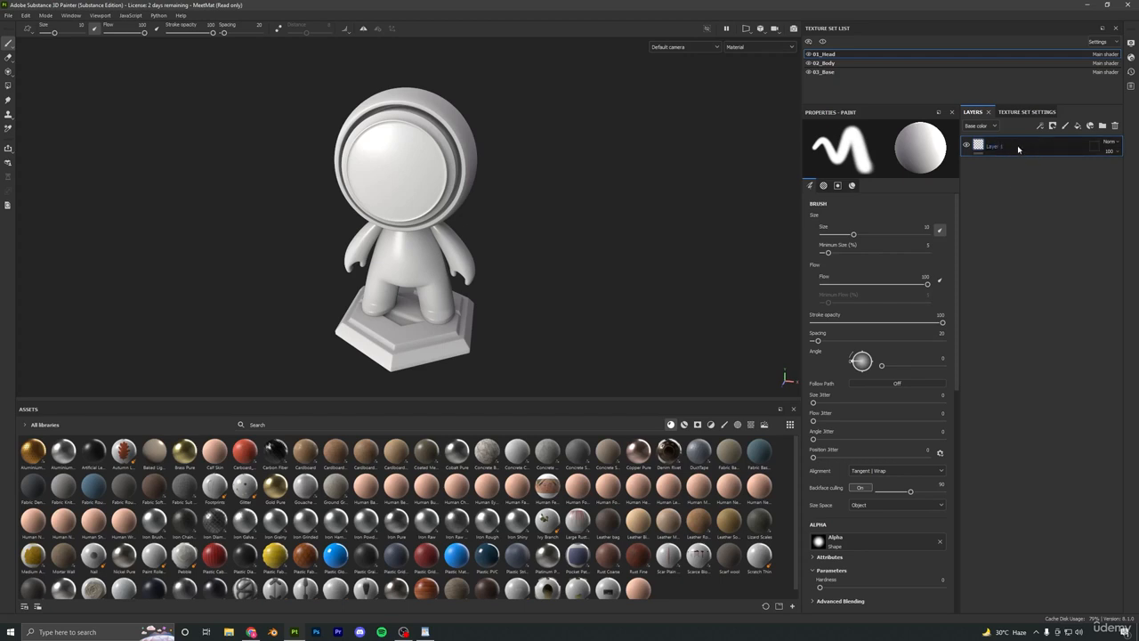
click(1116, 127)
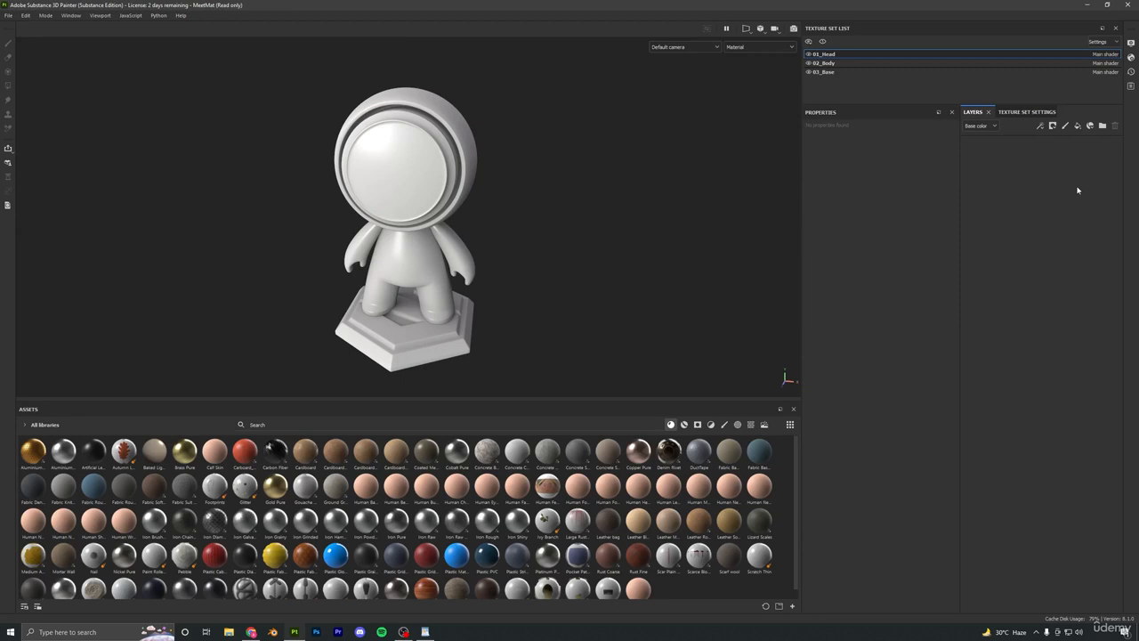
click(1078, 126)
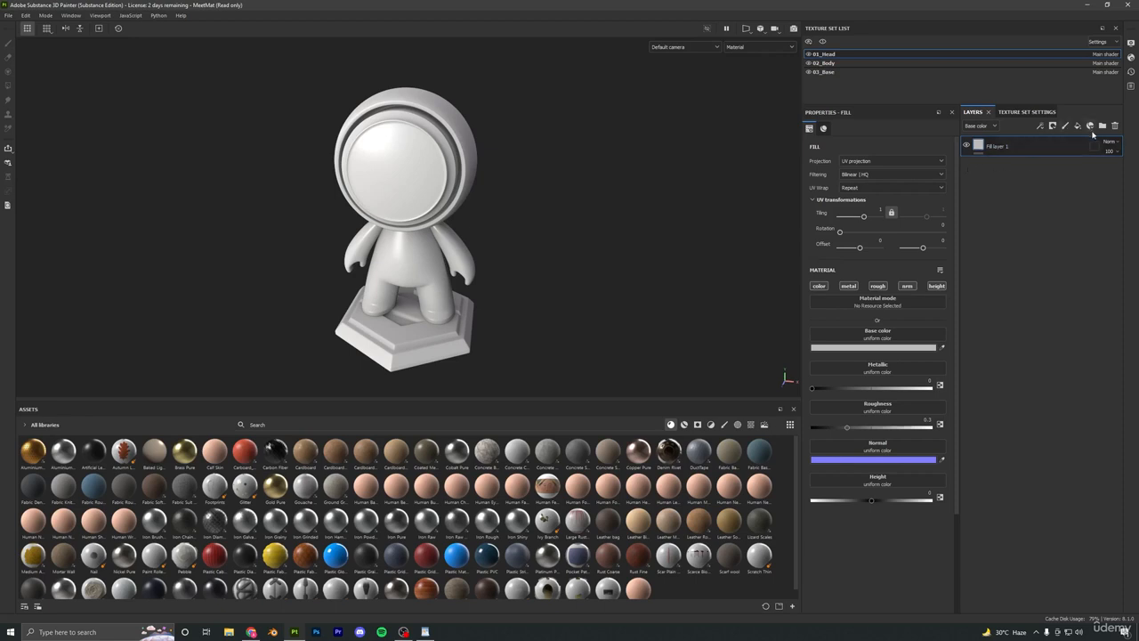
Set the head fill layer's base color to a bright red.
scroll(382, 190, down, 1)
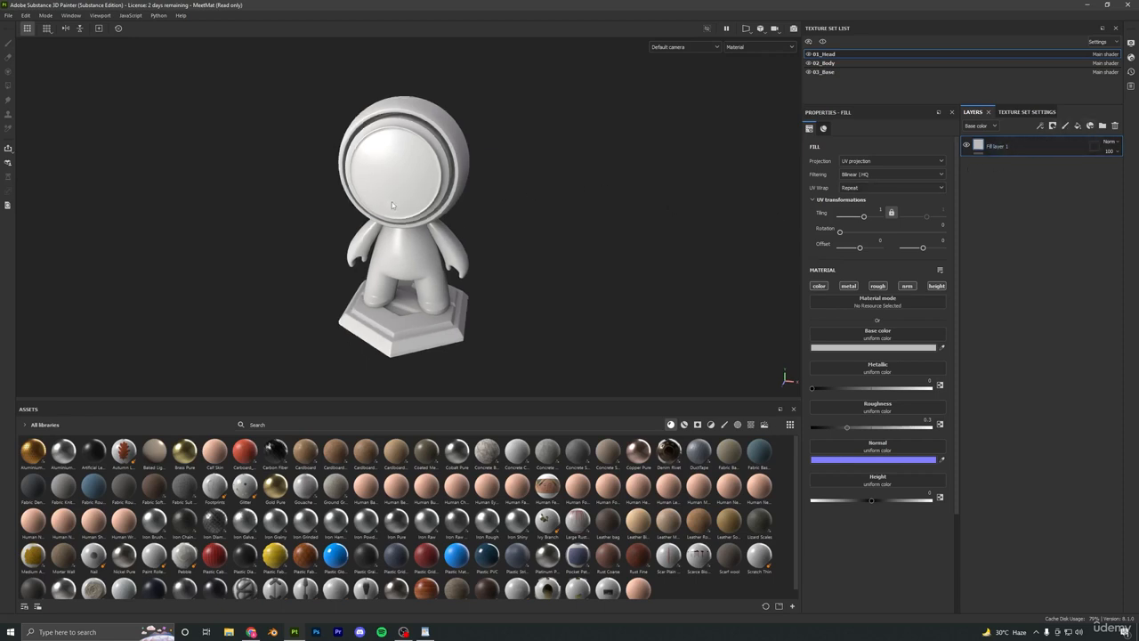
scroll(392, 204, up, 5)
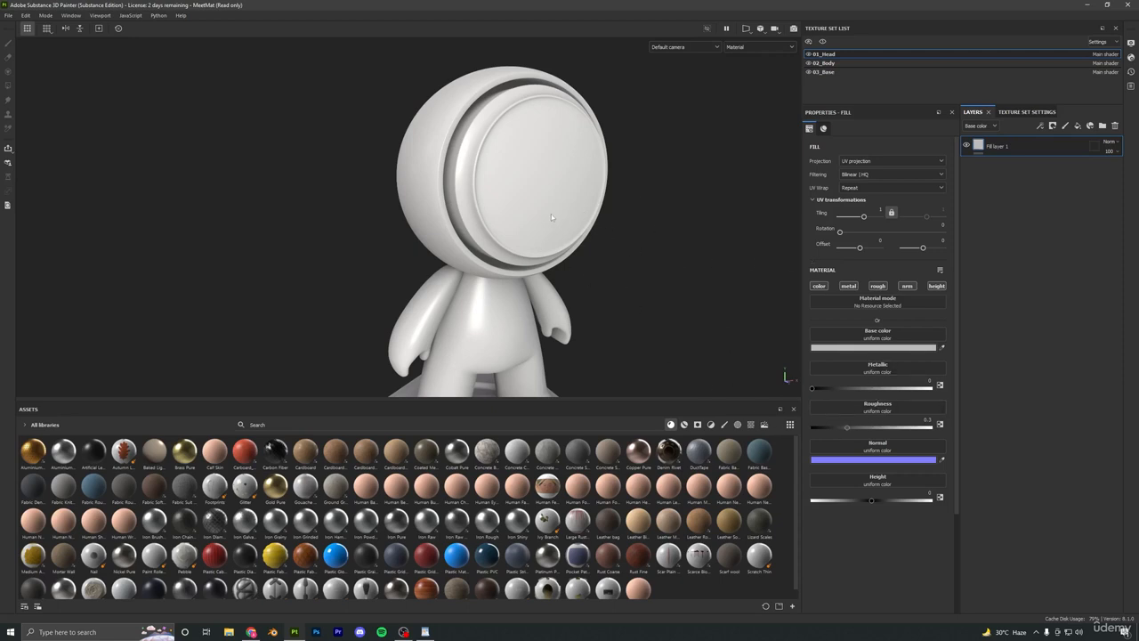
alt+drag(550, 213, 582, 224)
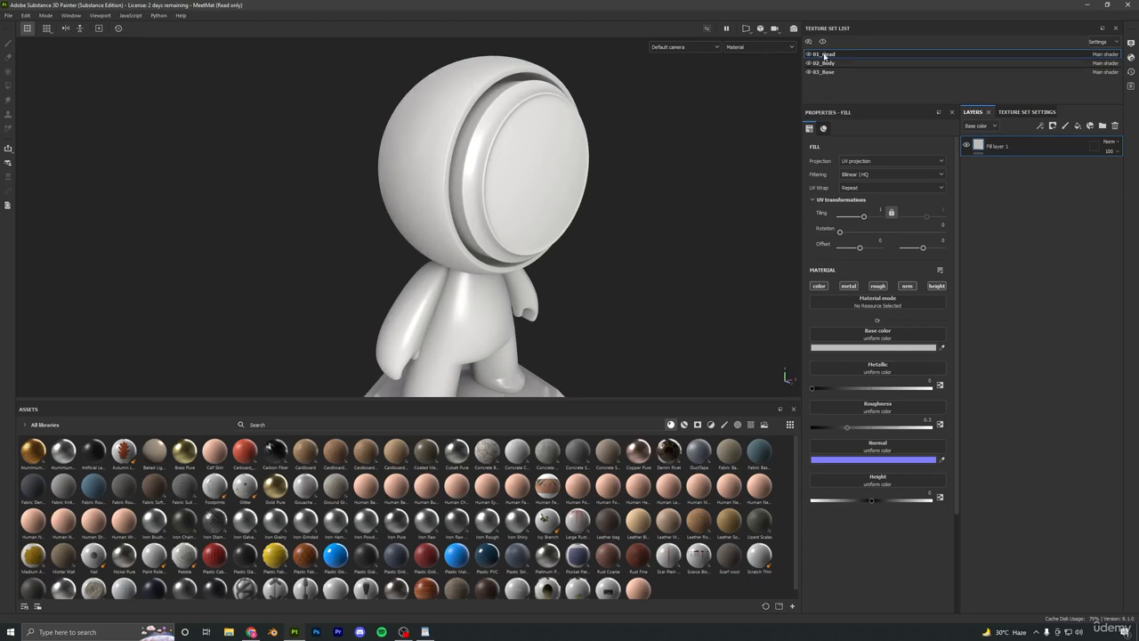
click(867, 347)
drag(896, 401, 949, 403)
alt+drag(521, 221, 643, 189)
alt+drag(556, 226, 487, 262)
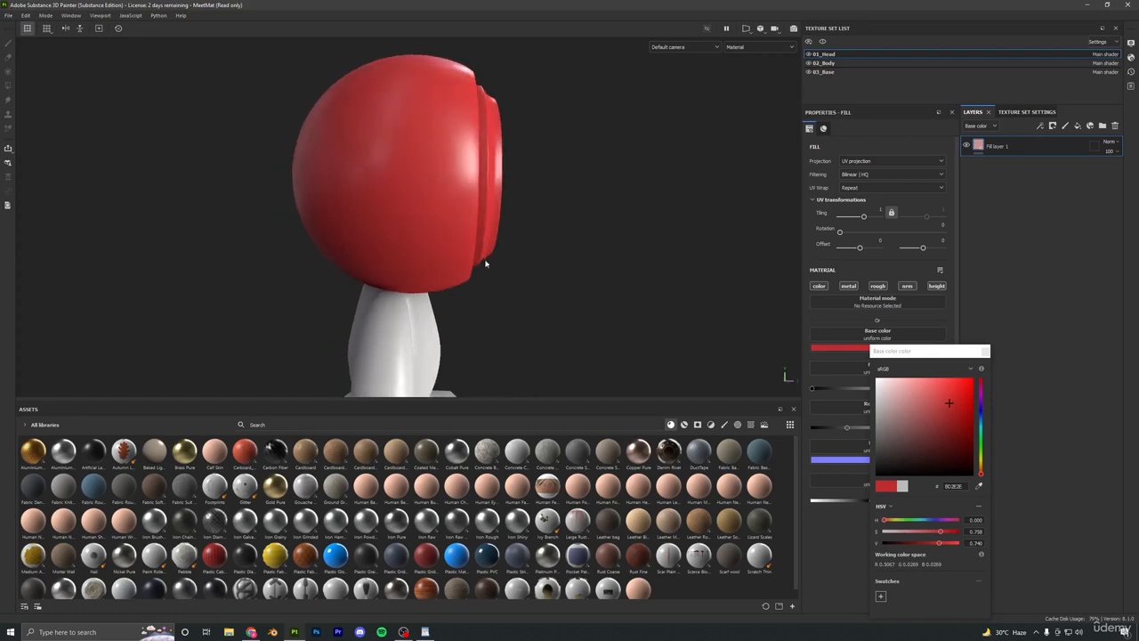
drag(910, 409, 971, 382)
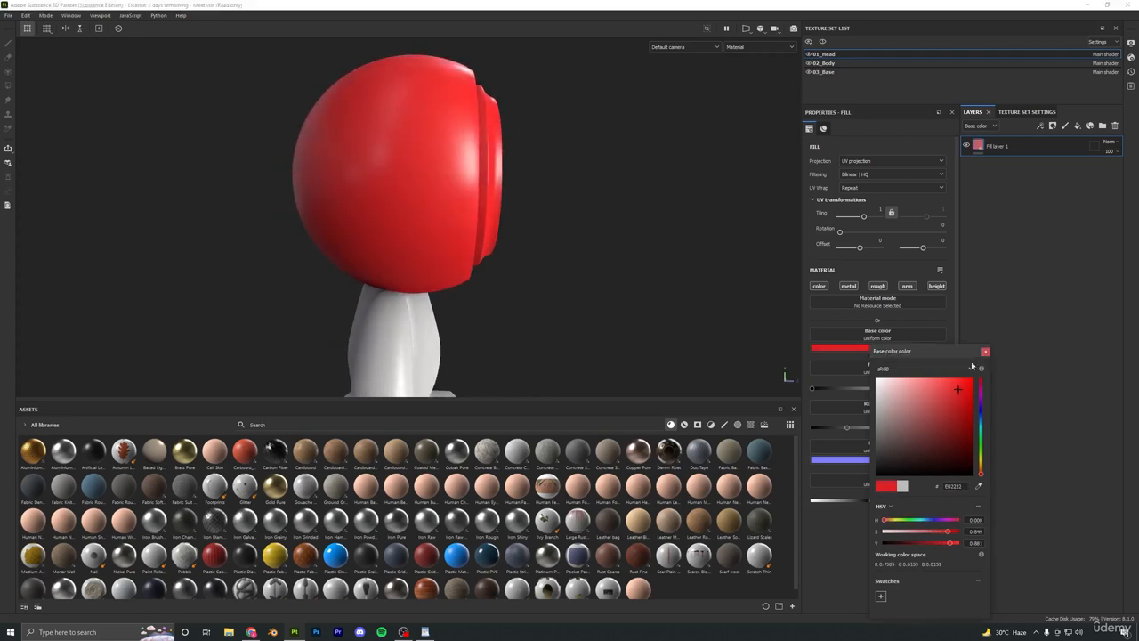
click(985, 352)
Set the red fill layer's metallic value to 1 and check the head's shine.
drag(817, 389, 945, 387)
alt+drag(453, 204, 283, 219)
scroll(545, 272, up, 1)
alt+drag(543, 267, 593, 234)
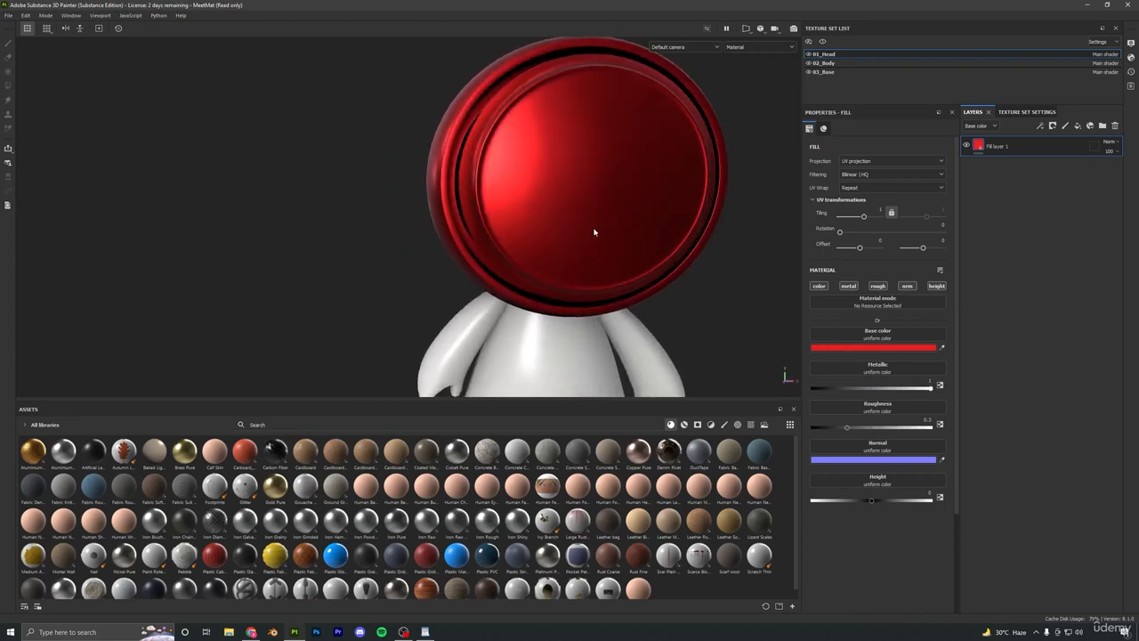
drag(912, 388, 976, 387)
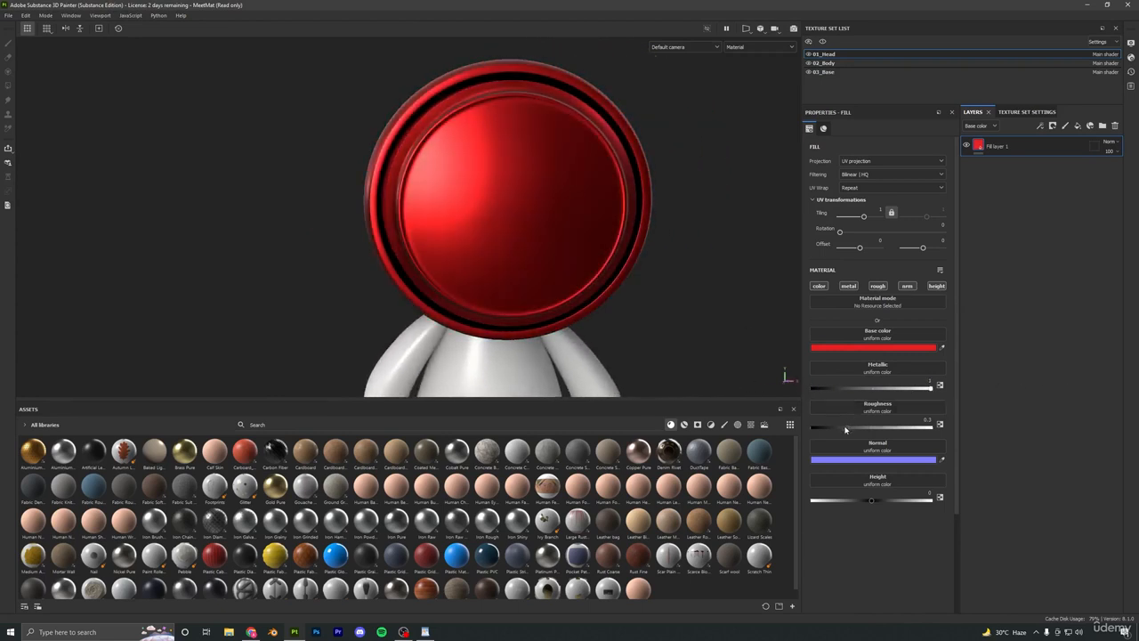
Compare the fill layer's roughness at 1 and at its minimum, rotating the environment lighting around the head.
drag(845, 430, 1009, 434)
alt+drag(644, 306, 724, 234)
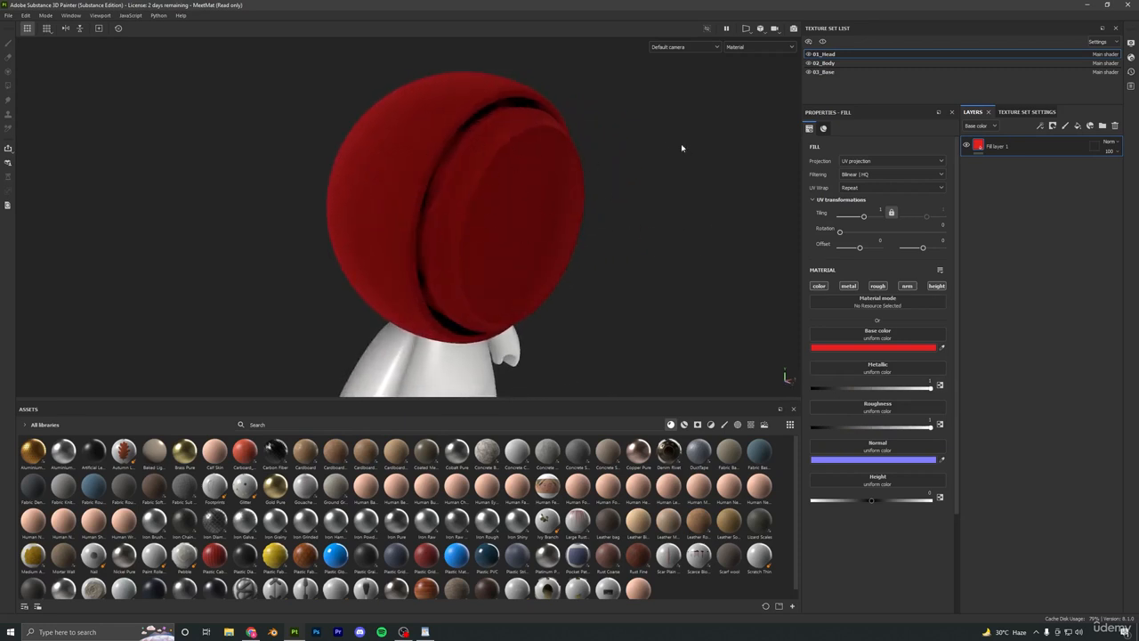
drag(930, 426, 811, 432)
mouse_move(643, 382)
alt+mouse_down()
mouse_move(377, 229)
mouse_move(575, 254)
mouse_move(400, 244)
mouse_move(427, 234)
alt+mouse_up()
scroll(427, 234, down, 2)
mouse_move(427, 235)
shift+right_down()
mouse_move(524, 241)
mouse_move(415, 241)
shift+right_up()
alt+drag(415, 241, 620, 254)
alt+drag(307, 280, 570, 258)
mouse_move(570, 258)
shift+right_down()
mouse_move(547, 257)
mouse_move(636, 257)
mouse_move(517, 260)
shift+right_up()
Set the fill layer's roughness to 0.2482.
drag(814, 429, 846, 428)
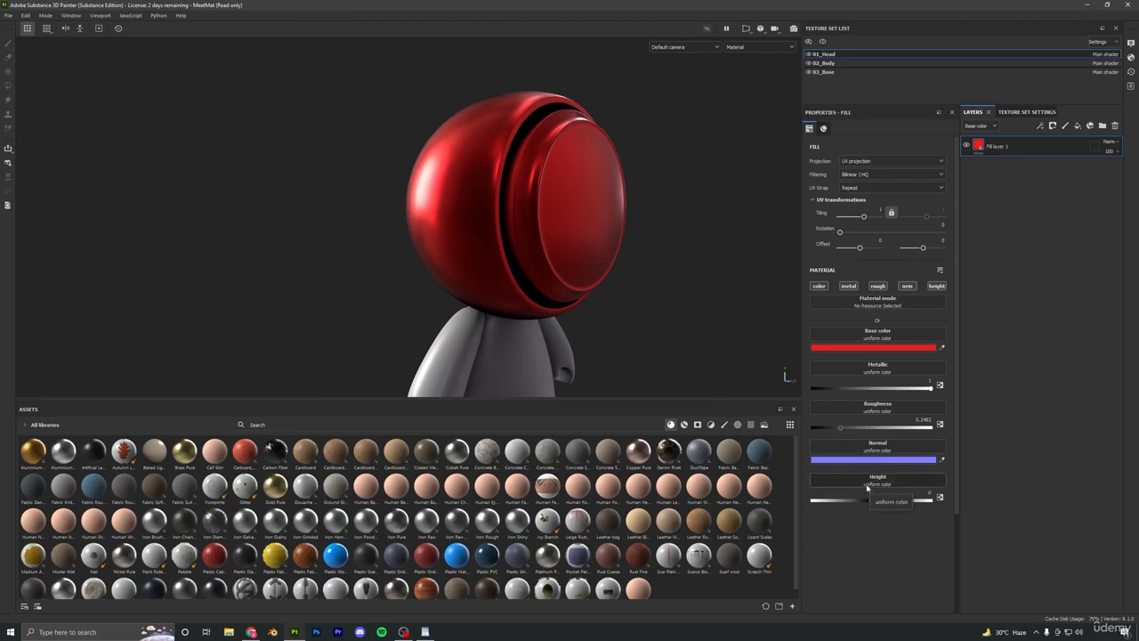
alt+drag(685, 269, 348, 242)
alt+drag(514, 250, 571, 237)
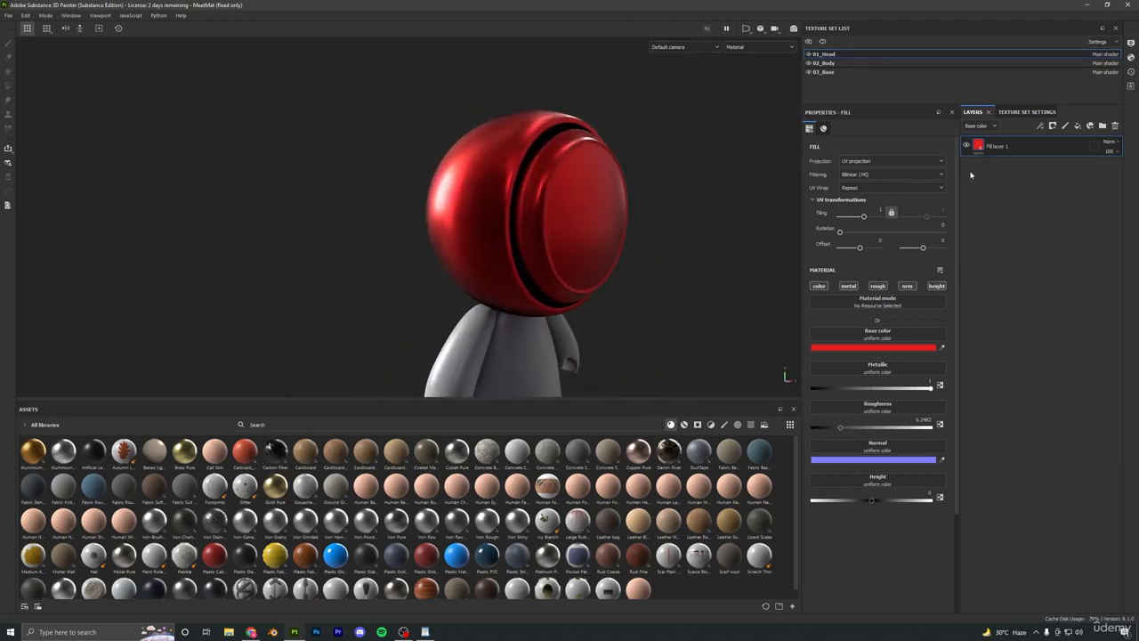
Replace the head's fill layer with a new paint layer and look through its brush and material properties.
click(1115, 127)
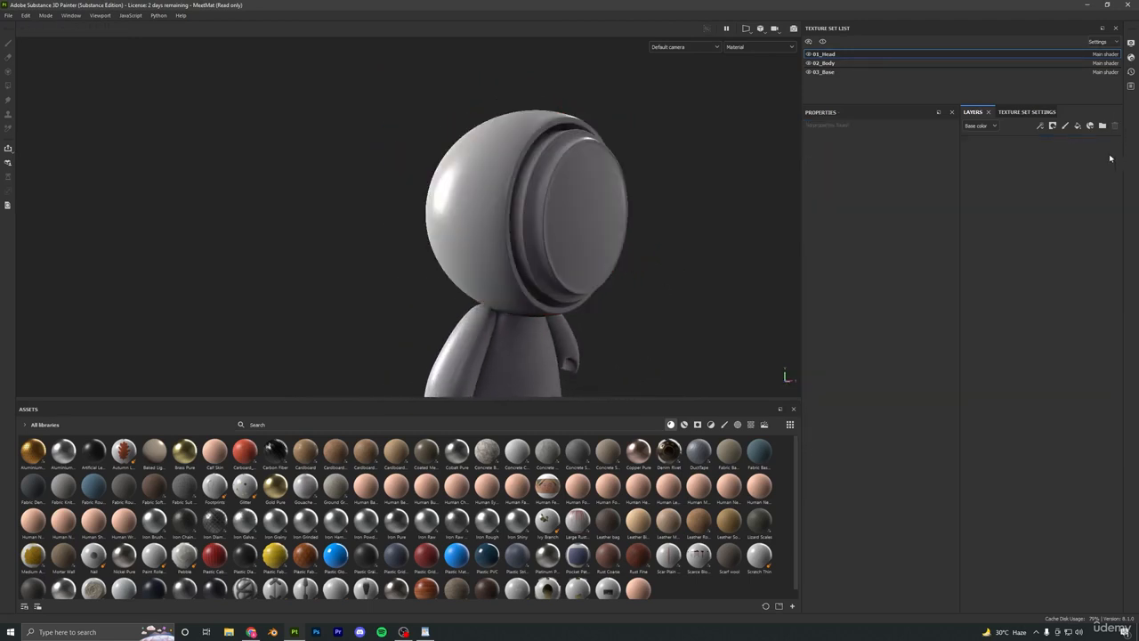
click(1065, 128)
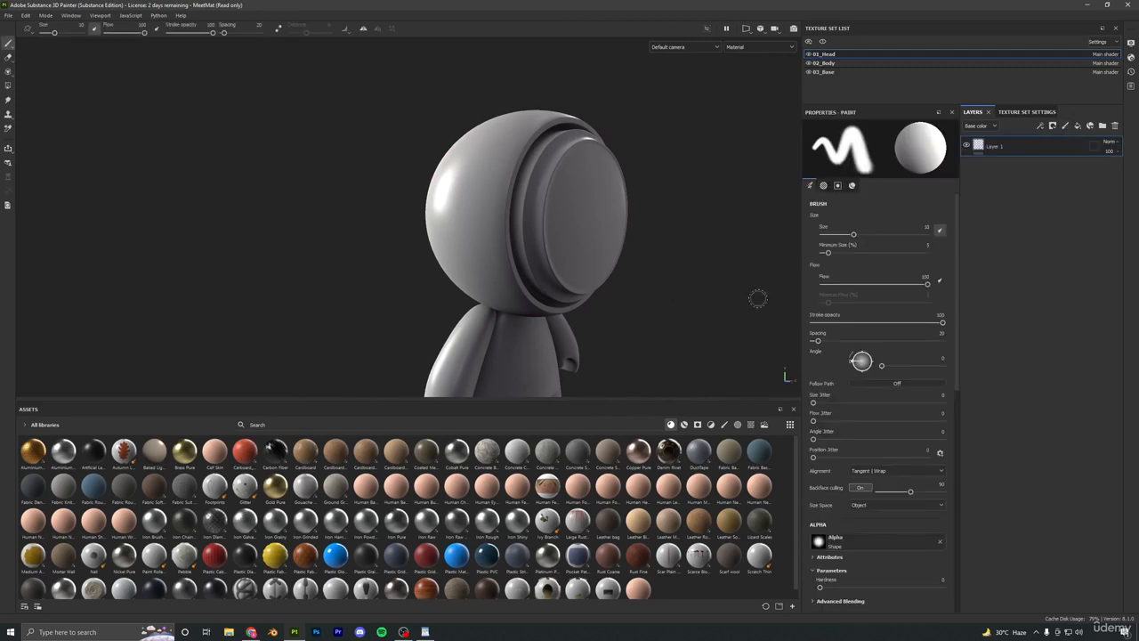
scroll(883, 343, down, 5)
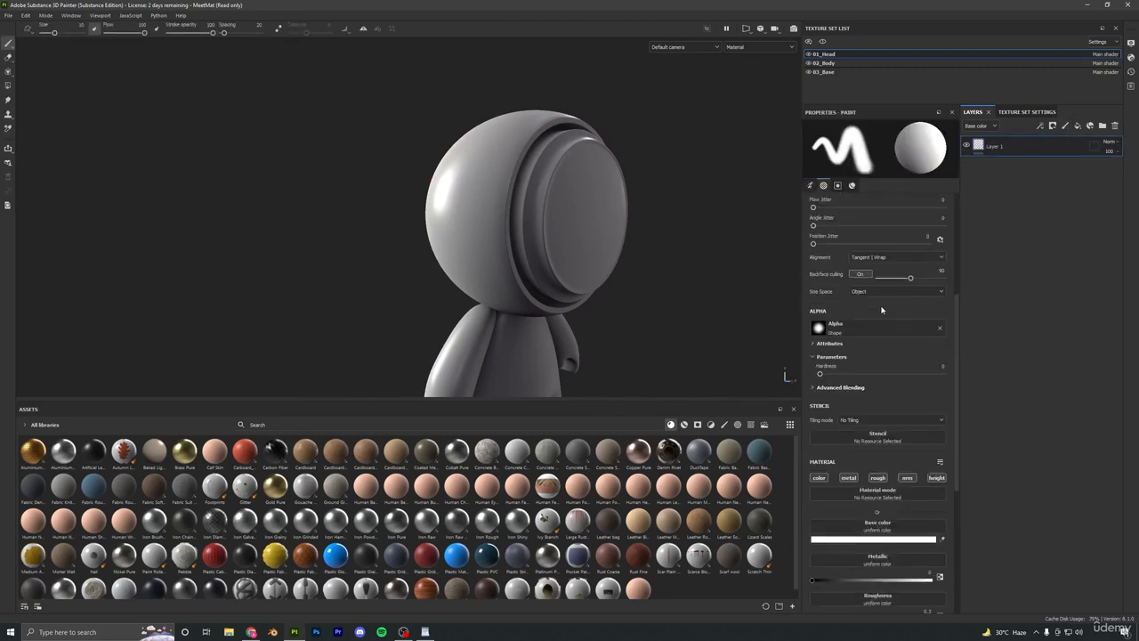
scroll(882, 310, up, 5)
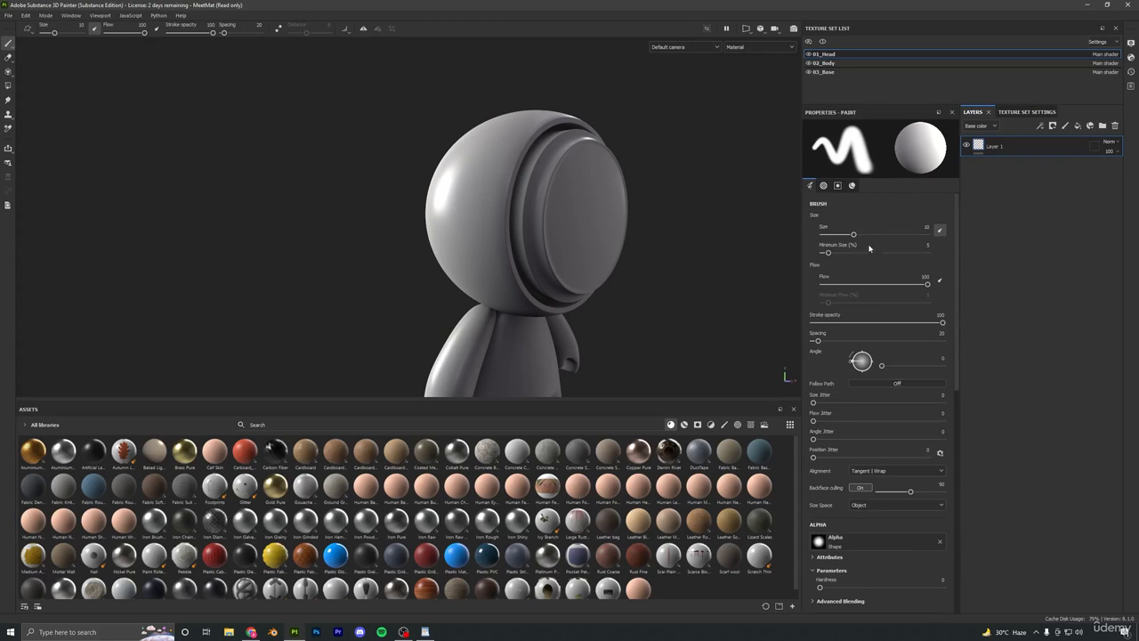
scroll(867, 328, down, 6)
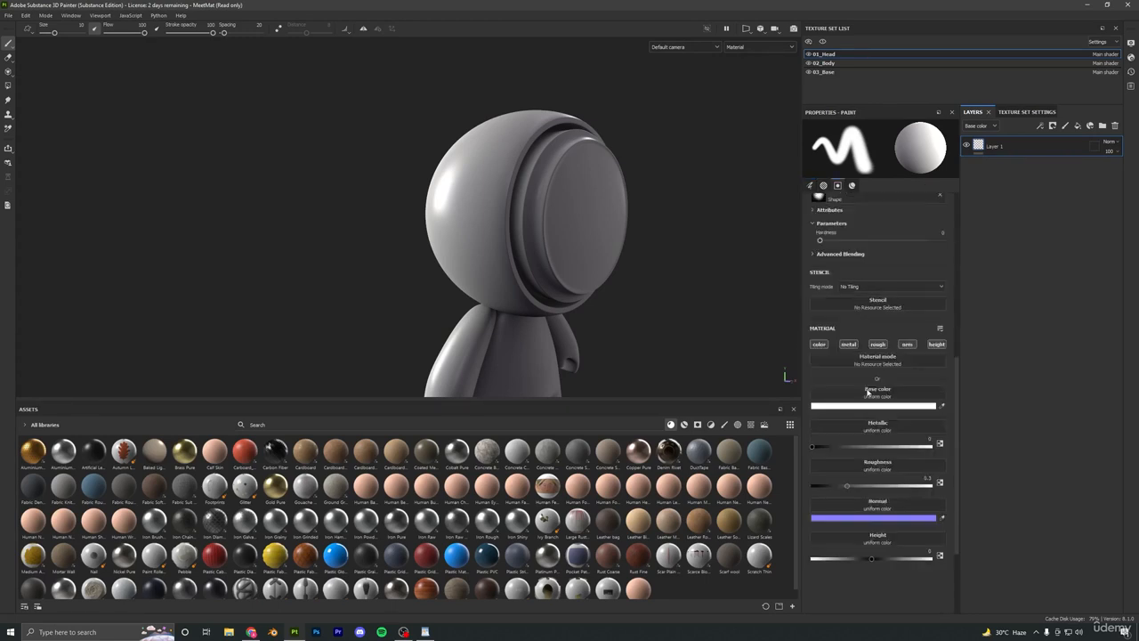
scroll(878, 371, up, 3)
scroll(878, 370, up, 2)
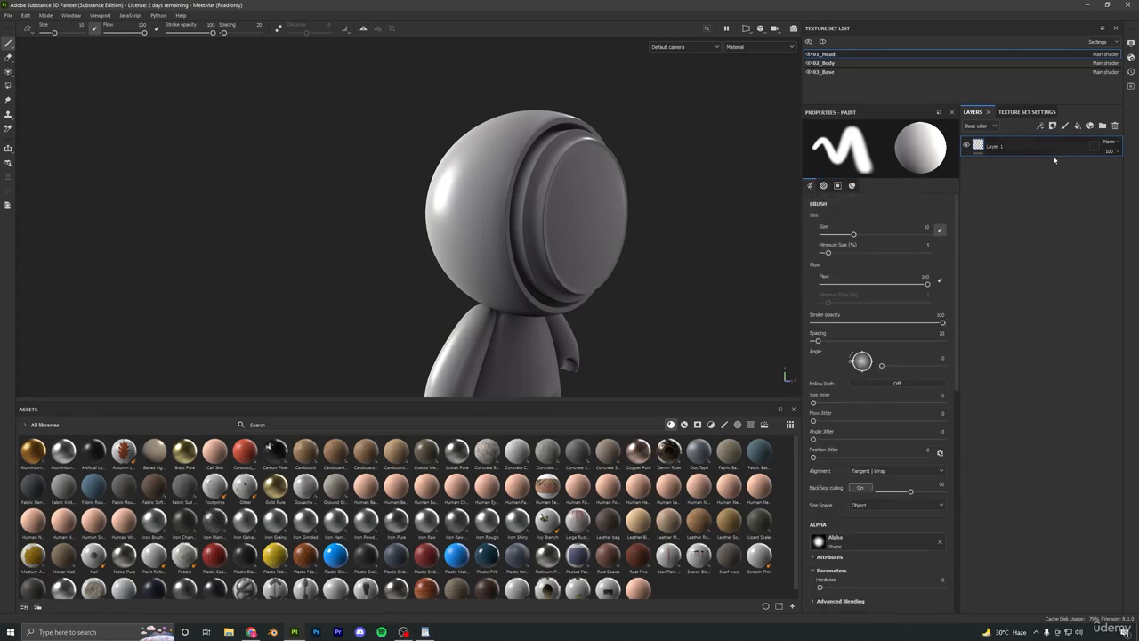
Add a fill layer above the paint layer to compare their properties, and delete the fill layer again.
click(1077, 126)
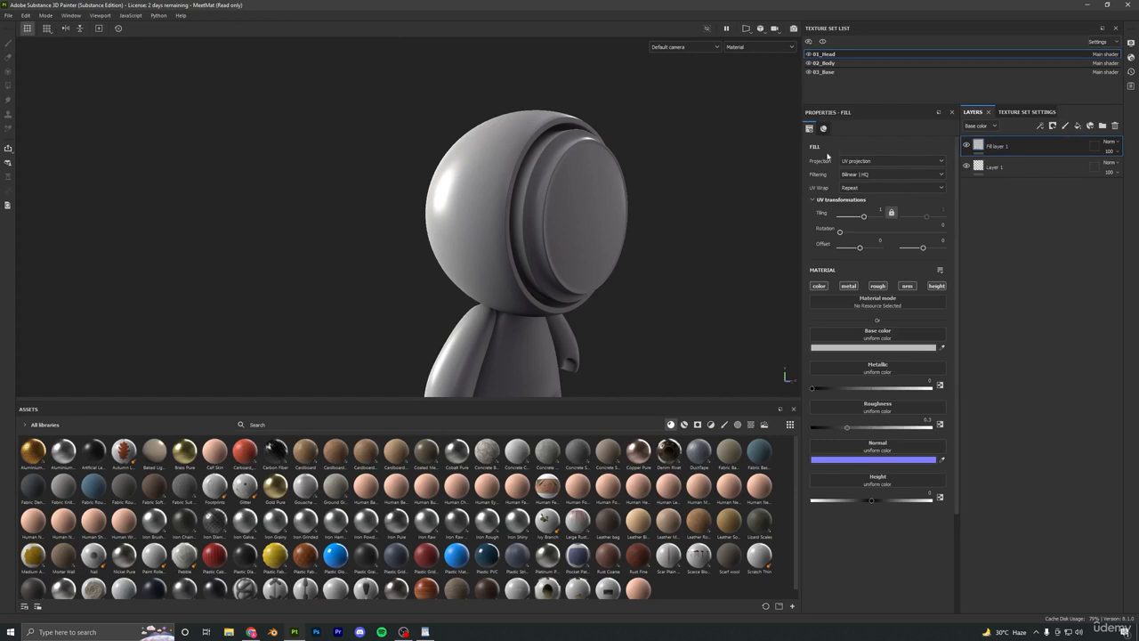
click(980, 169)
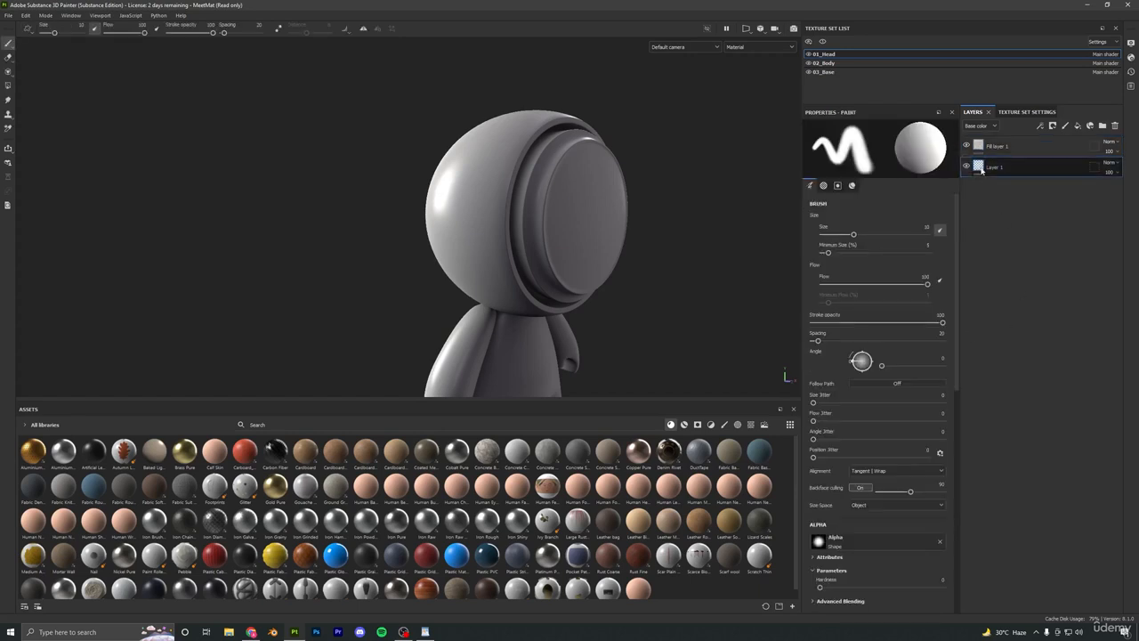
click(1101, 141)
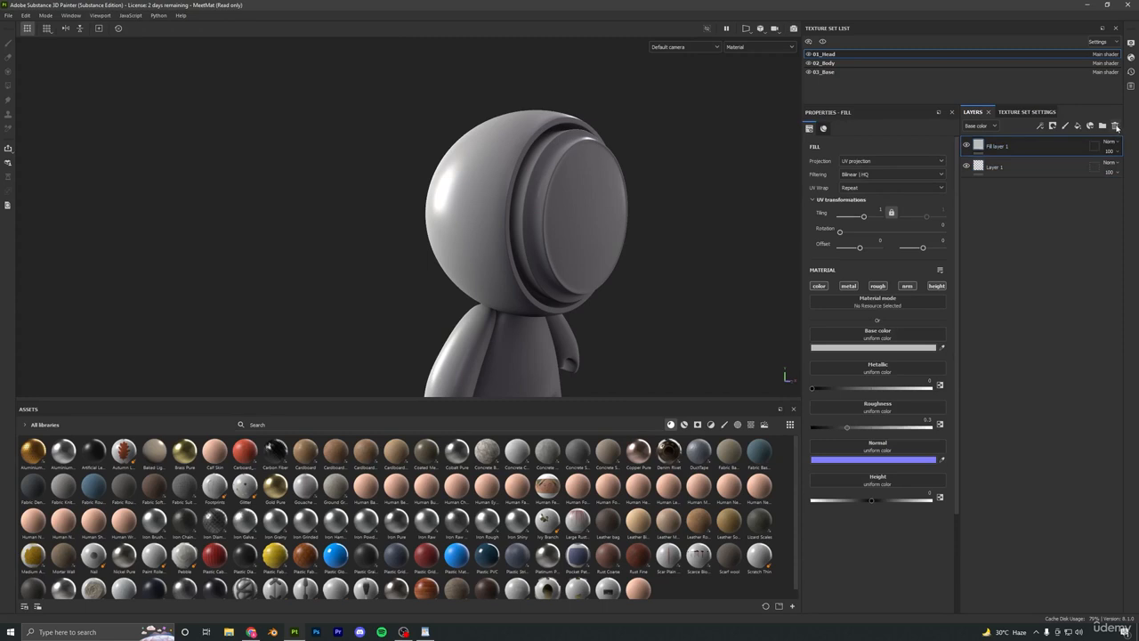
click(1115, 125)
Set the paint brush's base color to red CB1F1F.
scroll(879, 330, down, 3)
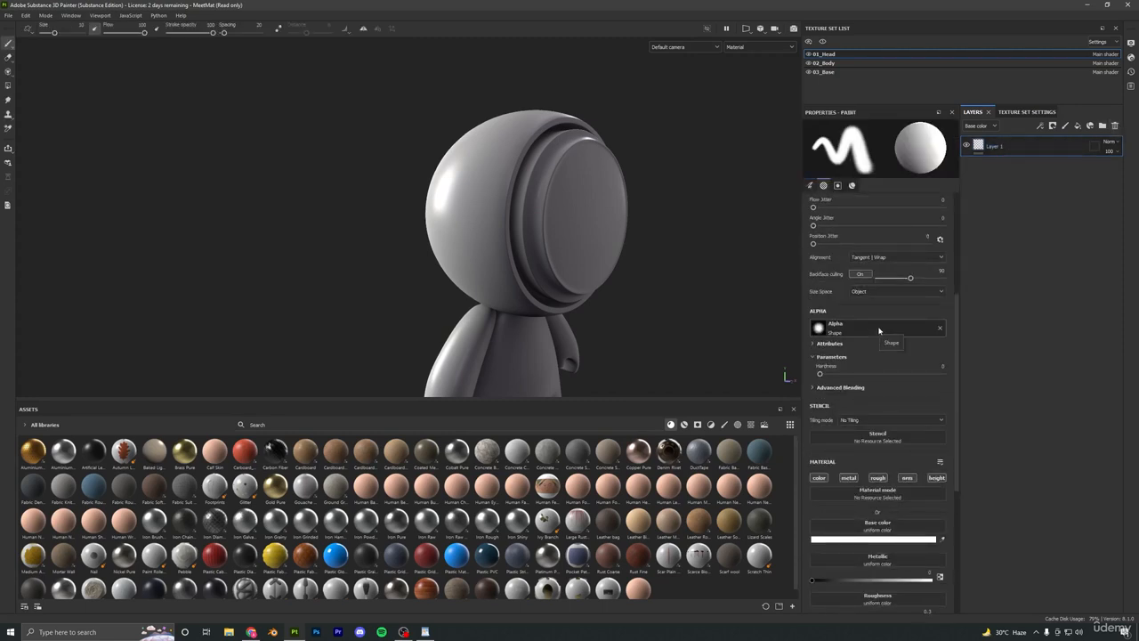
scroll(879, 330, down, 2)
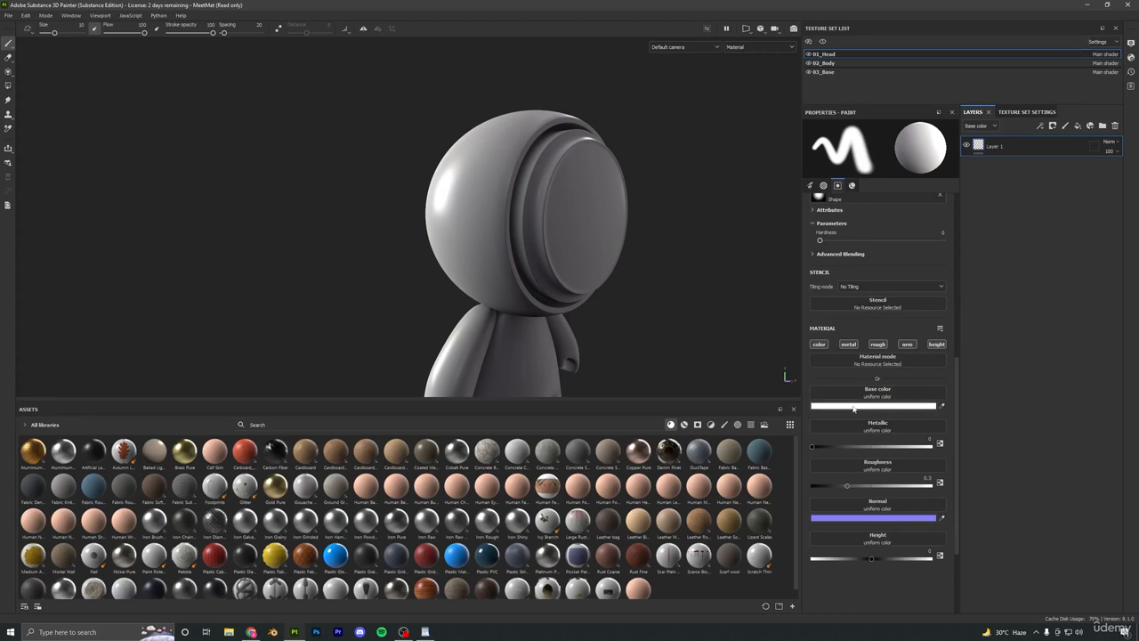
click(853, 409)
drag(917, 410, 967, 393)
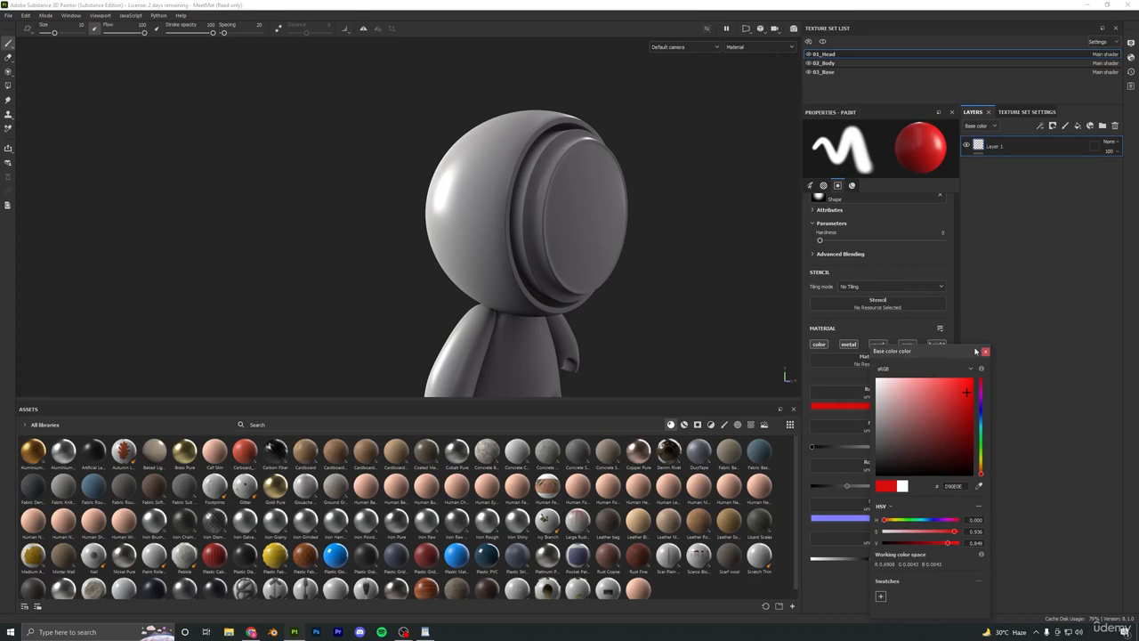
click(985, 351)
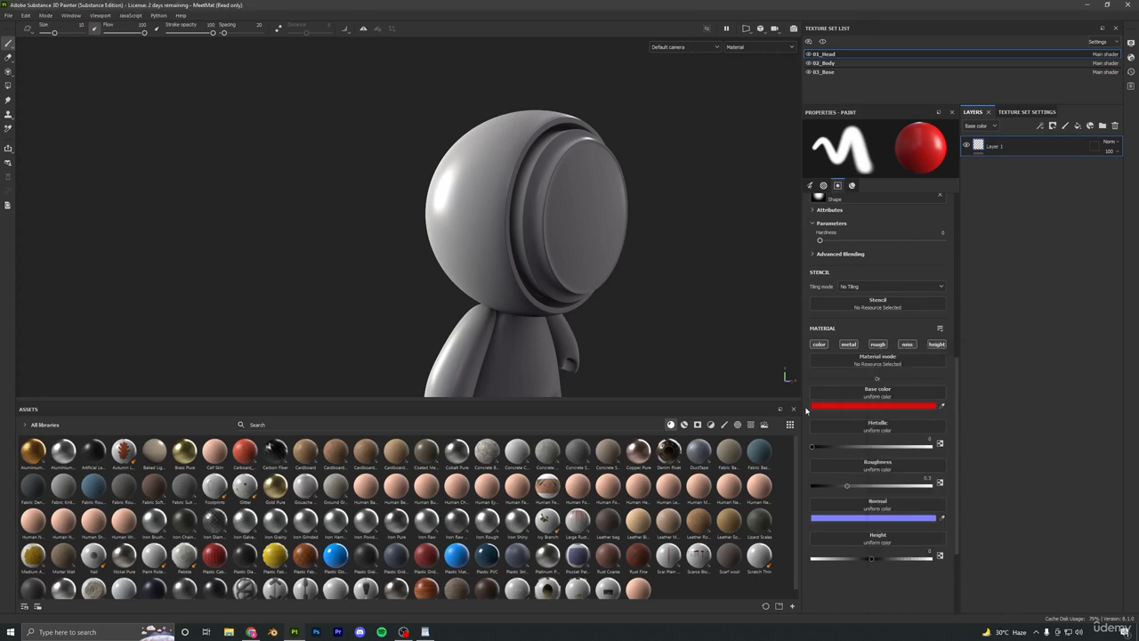
click(876, 406)
drag(891, 418, 957, 397)
click(986, 352)
Set the paint brush's metallic value to 1 and its roughness to 0.1971.
drag(826, 447, 931, 446)
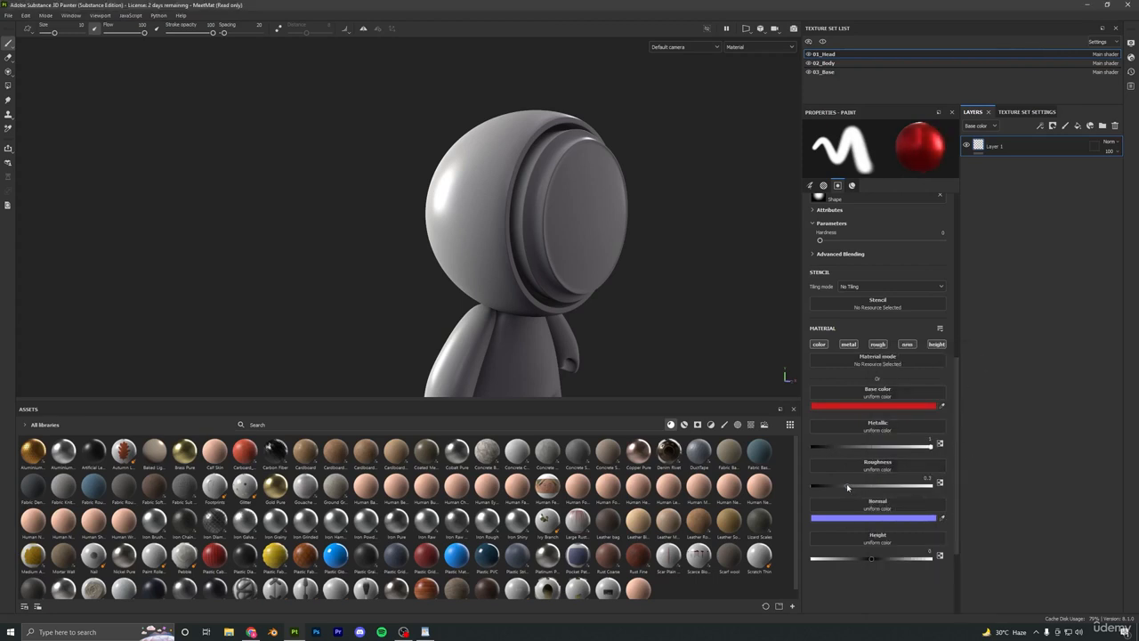
drag(847, 485, 834, 486)
Paint freehand red strokes on the face disc and on both sides of the head.
alt+drag(565, 213, 401, 194)
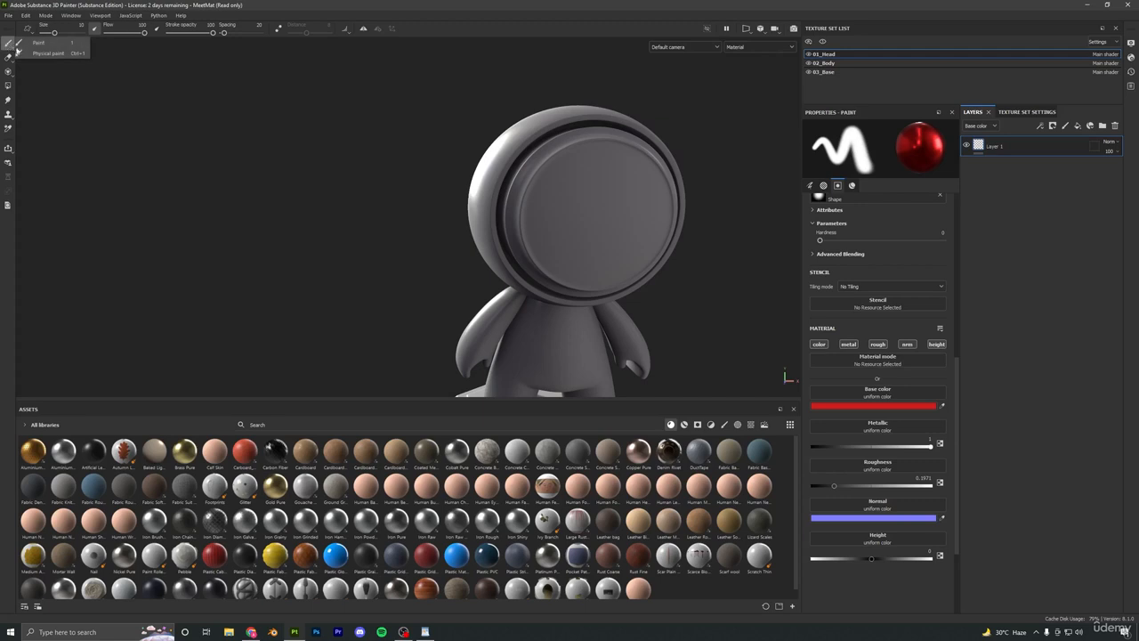
mouse_move(570, 196)
mouse_down()
mouse_move(601, 239)
mouse_move(623, 186)
mouse_move(541, 242)
mouse_move(585, 185)
mouse_up()
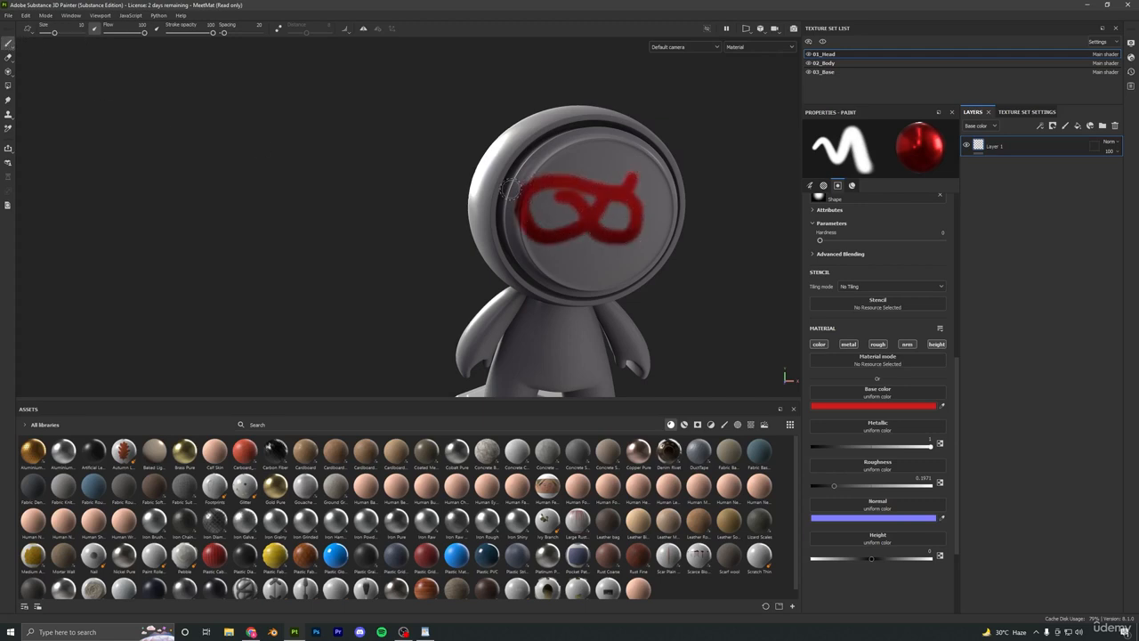
alt+drag(512, 189, 440, 183)
mouse_move(443, 130)
mouse_down()
mouse_move(420, 228)
mouse_move(403, 191)
mouse_move(619, 227)
mouse_up()
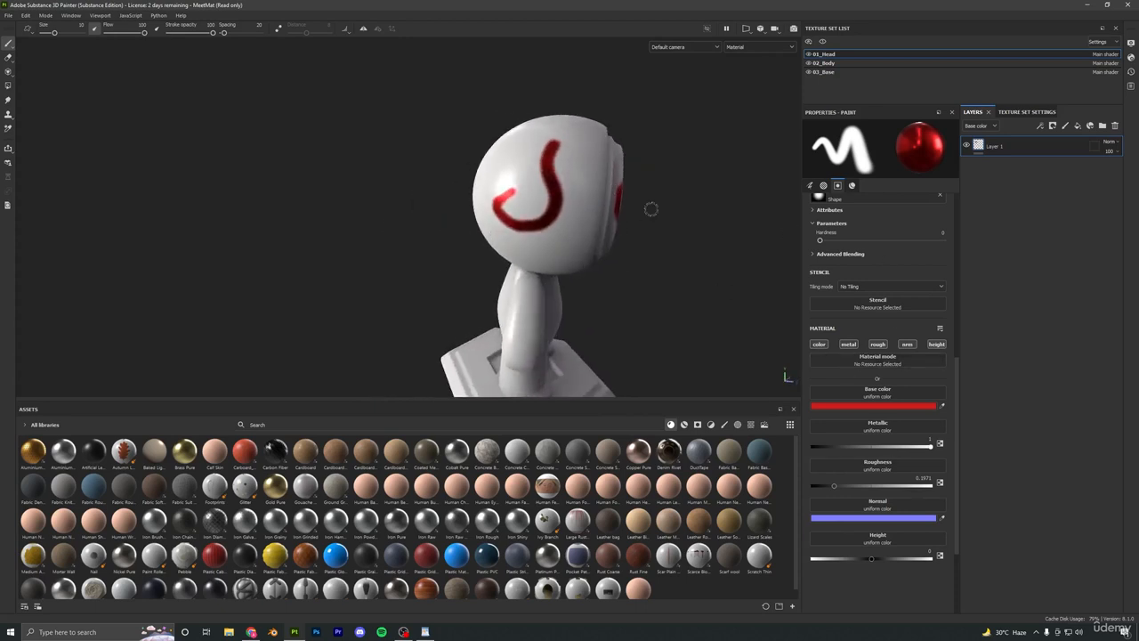
mouse_move(616, 231)
alt+mouse_down()
mouse_move(664, 237)
mouse_move(525, 208)
mouse_move(655, 216)
mouse_move(647, 187)
mouse_move(687, 209)
mouse_move(725, 277)
mouse_move(627, 267)
alt+mouse_up()
Change the brush's base color to blue and paint a curved stroke beside the red one on the head.
click(839, 406)
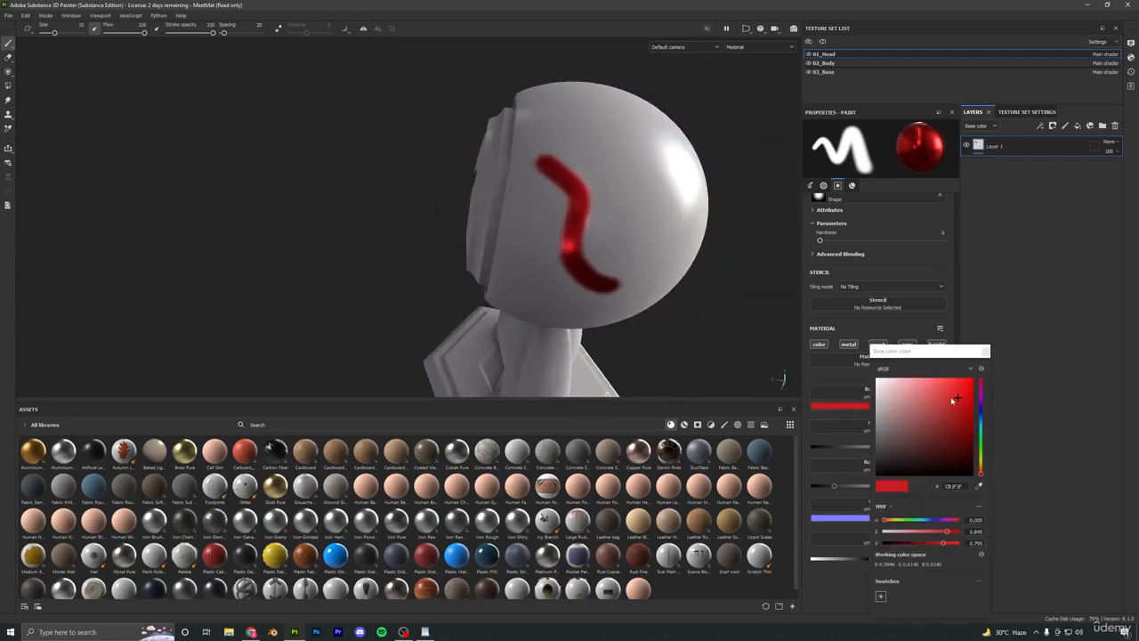
drag(984, 431, 981, 409)
alt+drag(641, 209, 587, 202)
mouse_move(536, 142)
mouse_down()
mouse_move(589, 178)
mouse_move(614, 263)
mouse_move(621, 200)
mouse_move(591, 209)
mouse_up()
Set the paint brush to green with metallic 0 and roughness about 0.75, and paint strokes on the back of the head.
drag(981, 416, 981, 438)
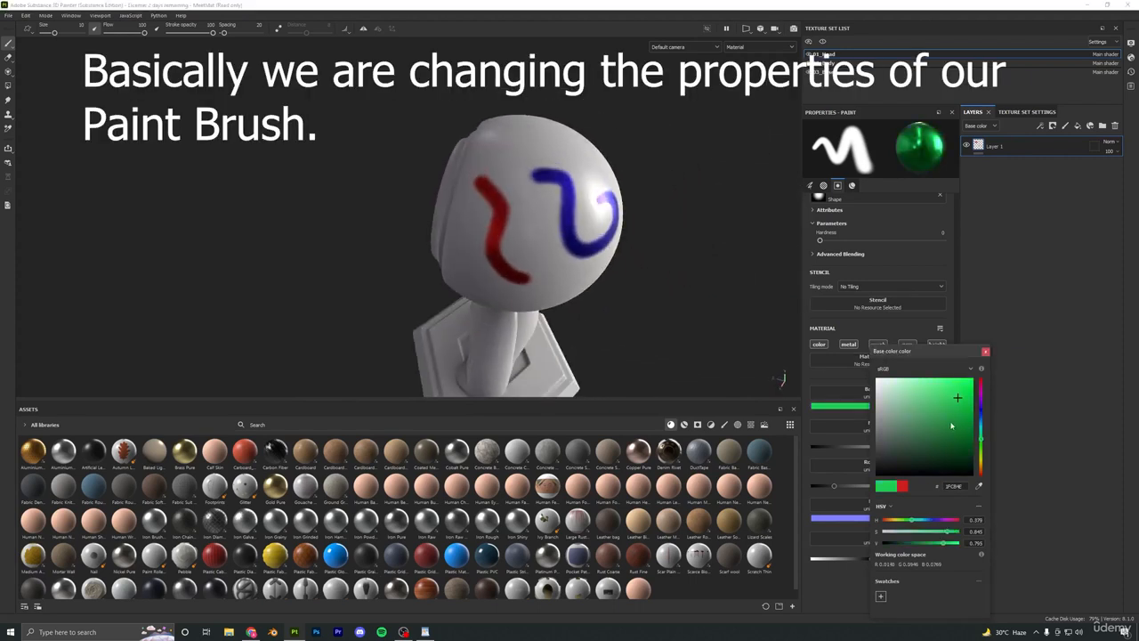
click(985, 351)
drag(925, 448, 773, 440)
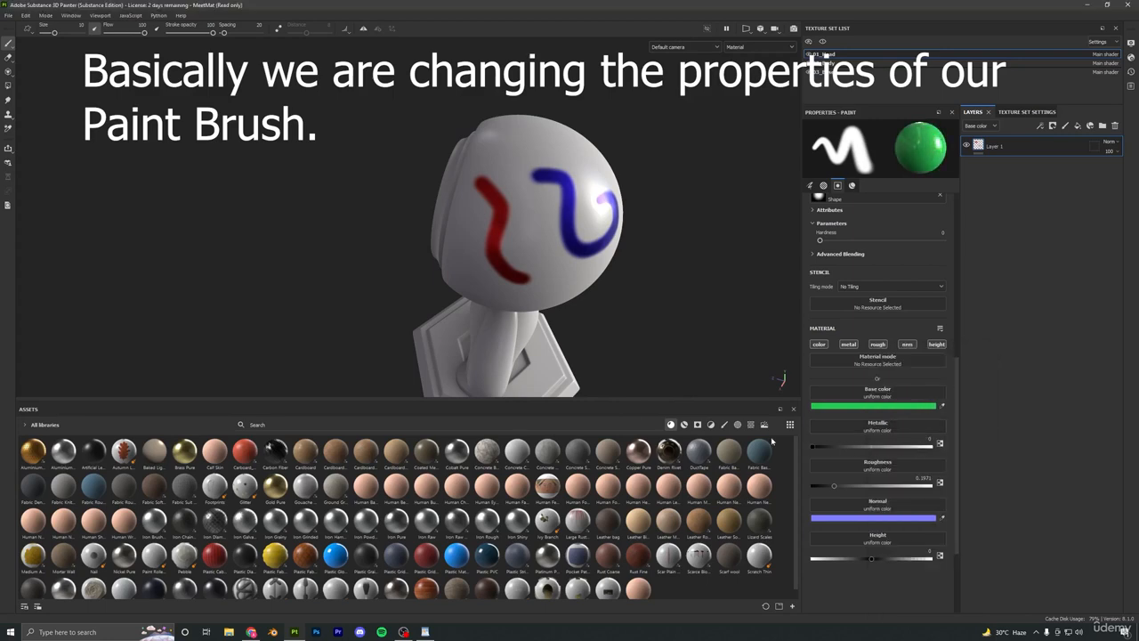
mouse_move(617, 283)
alt+mouse_down()
mouse_move(612, 178)
mouse_move(667, 236)
mouse_move(681, 287)
alt+mouse_up()
mouse_move(690, 188)
mouse_down()
mouse_move(623, 165)
mouse_move(636, 241)
mouse_move(535, 281)
mouse_move(676, 262)
mouse_up()
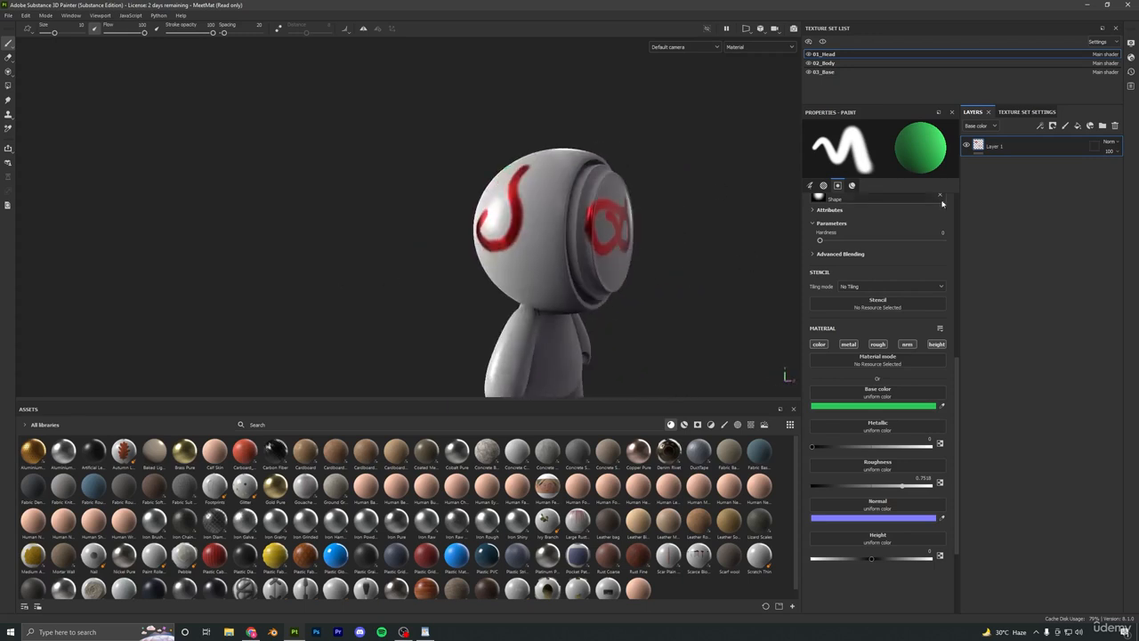
Switch Layer 1's visibility off and on repeatedly to compare the head with and without paint, leaving the layer hidden.
click(968, 146)
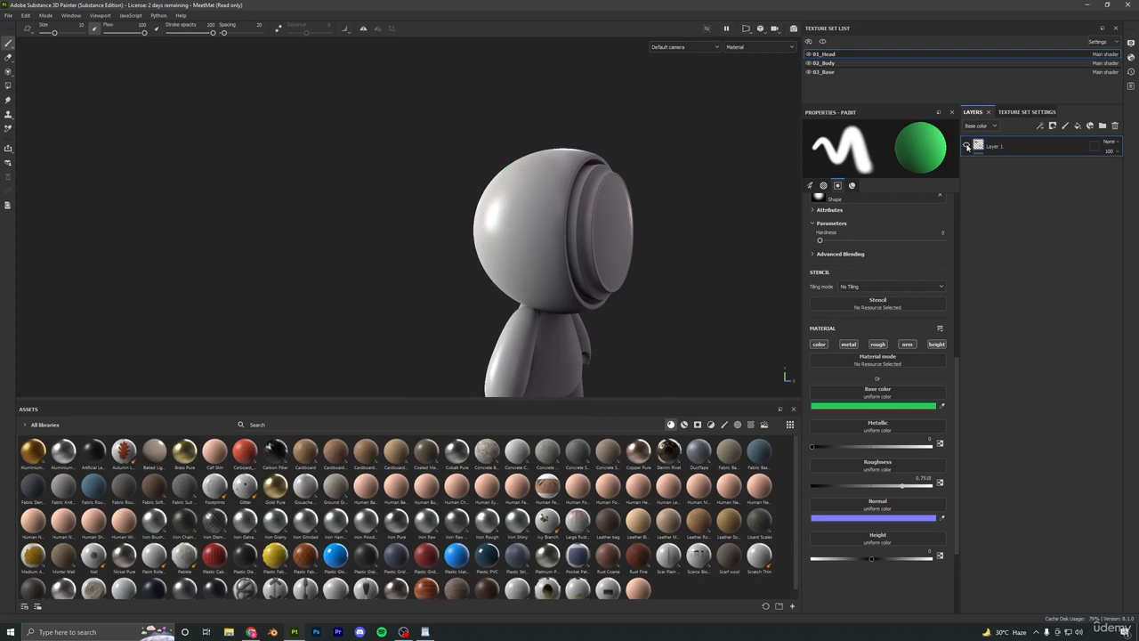
click(967, 146)
click(967, 146)
click(968, 146)
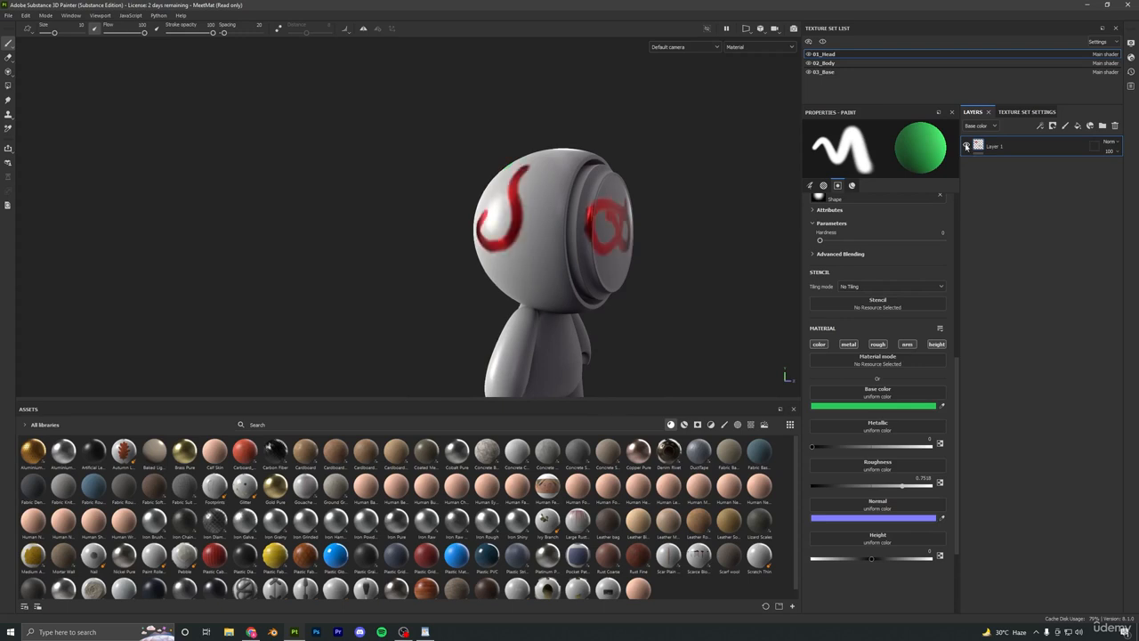
click(968, 146)
alt+drag(685, 210, 715, 207)
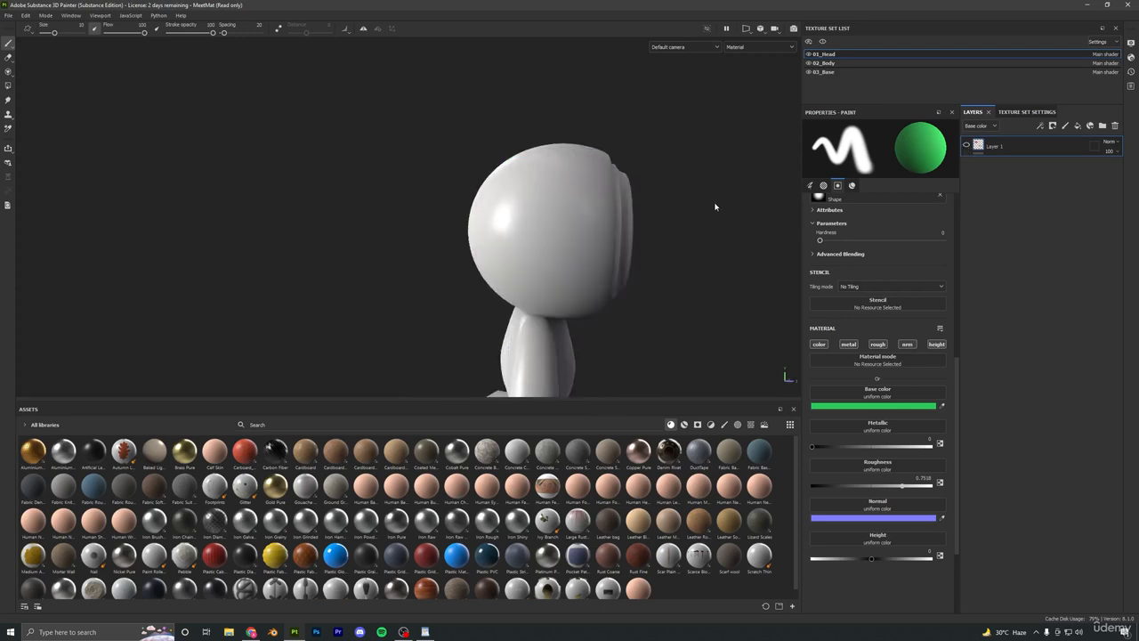
Add a fill layer above Layer 1 with a bright red base color and view the head from several sides.
click(1078, 125)
alt+middle_drag(478, 295, 573, 294)
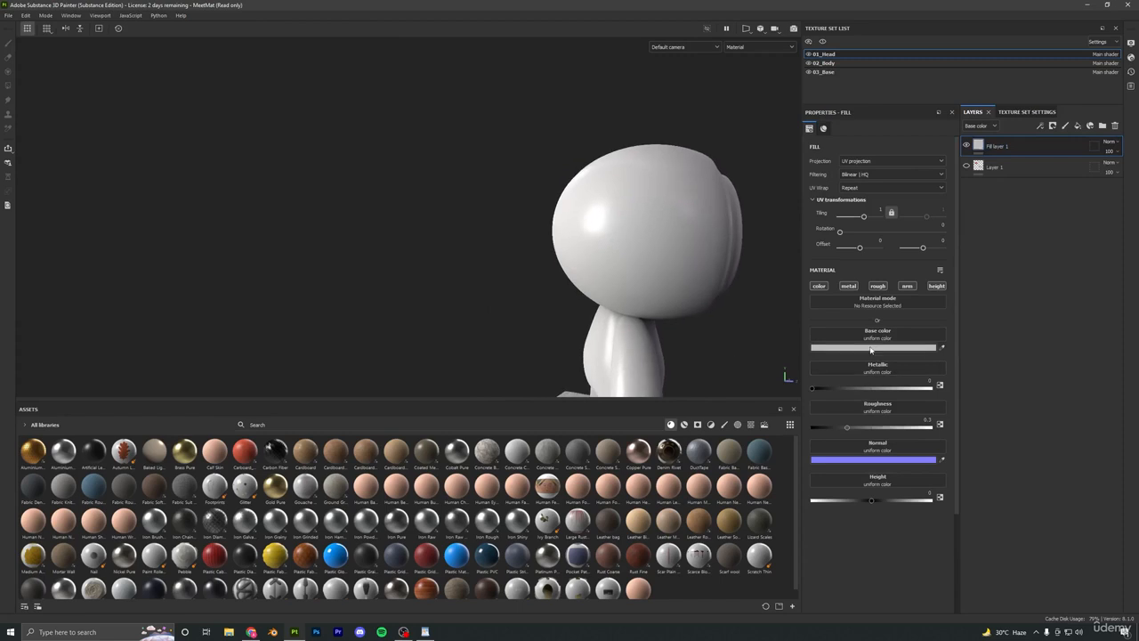
click(872, 348)
click(959, 388)
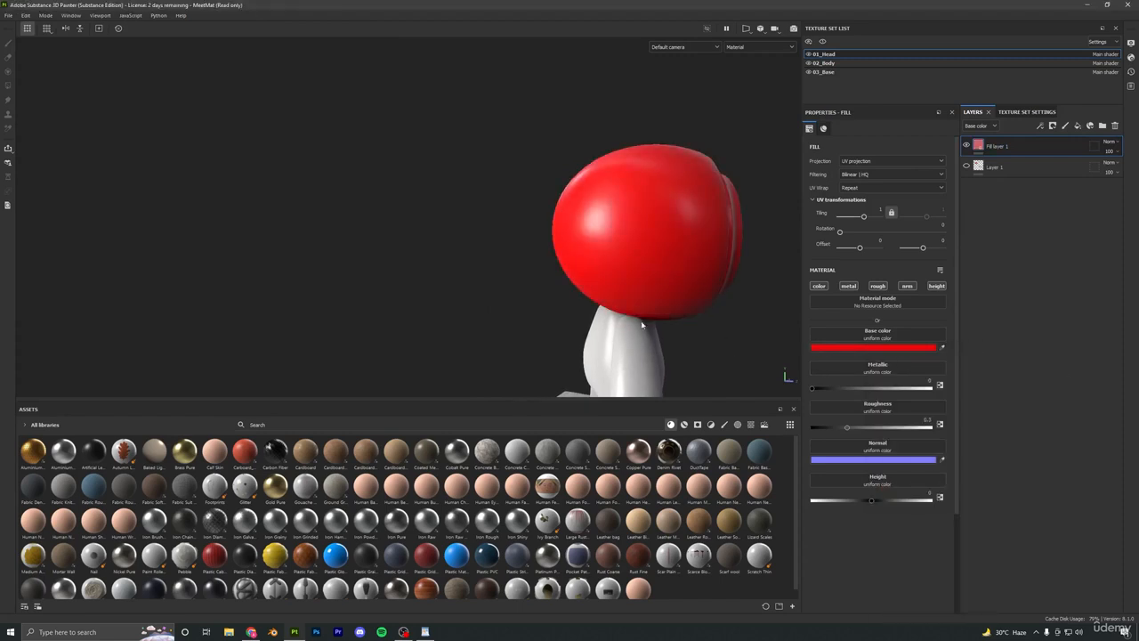
scroll(484, 258, up, 3)
alt+drag(483, 257, 580, 220)
alt+drag(440, 230, 412, 238)
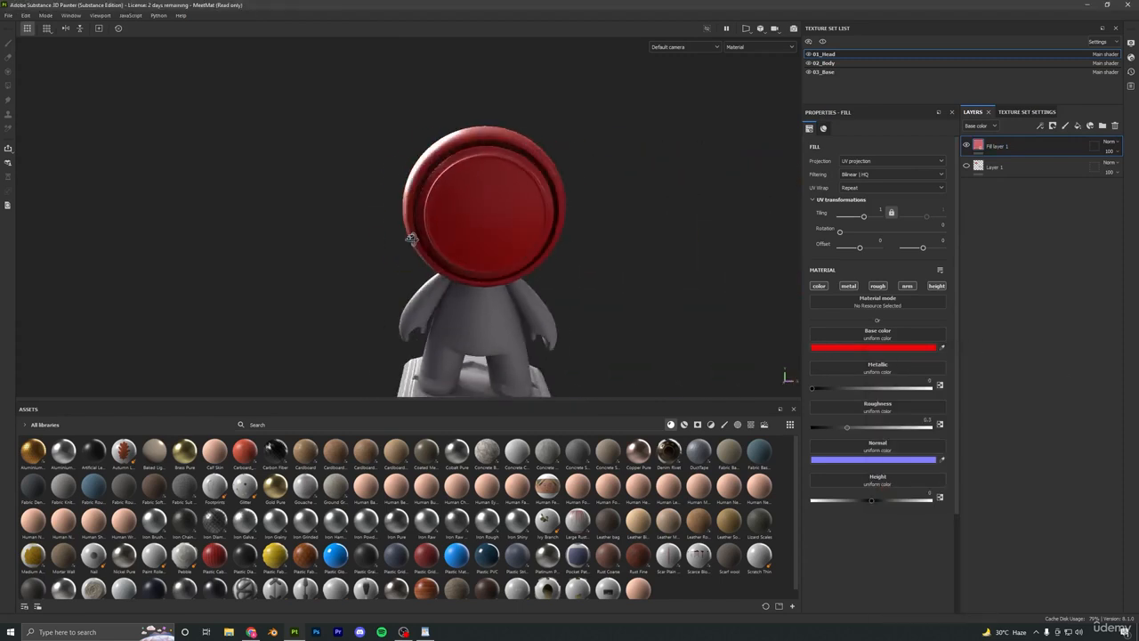
alt+middle_drag(566, 240, 685, 295)
alt+drag(685, 295, 583, 276)
Change the fill layer's base color to blue and inspect the head from the front and side.
click(873, 347)
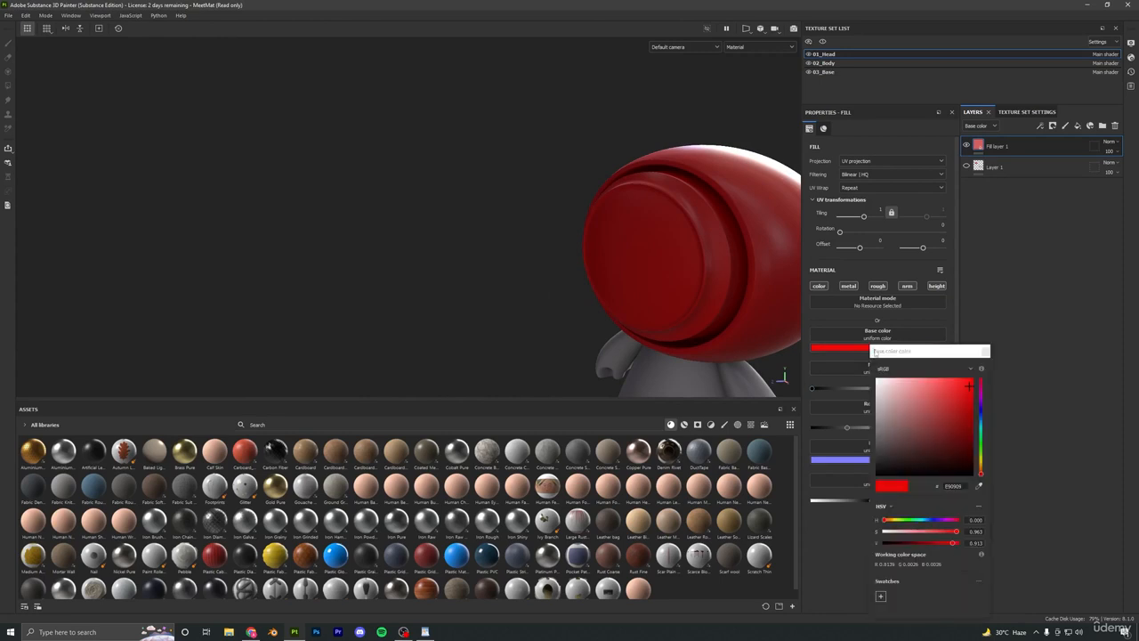
click(980, 411)
alt+drag(669, 260, 518, 274)
click(985, 351)
scroll(601, 265, down, 3)
alt+drag(505, 334, 608, 277)
scroll(518, 297, up, 3)
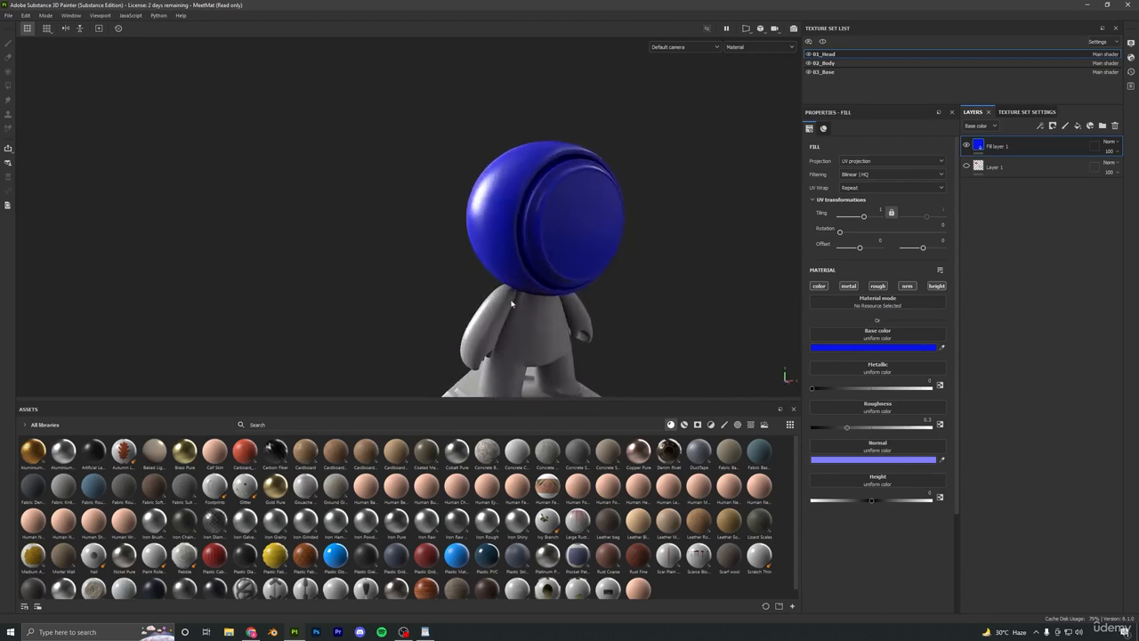
alt+drag(518, 296, 569, 275)
alt+middle_drag(568, 276, 621, 282)
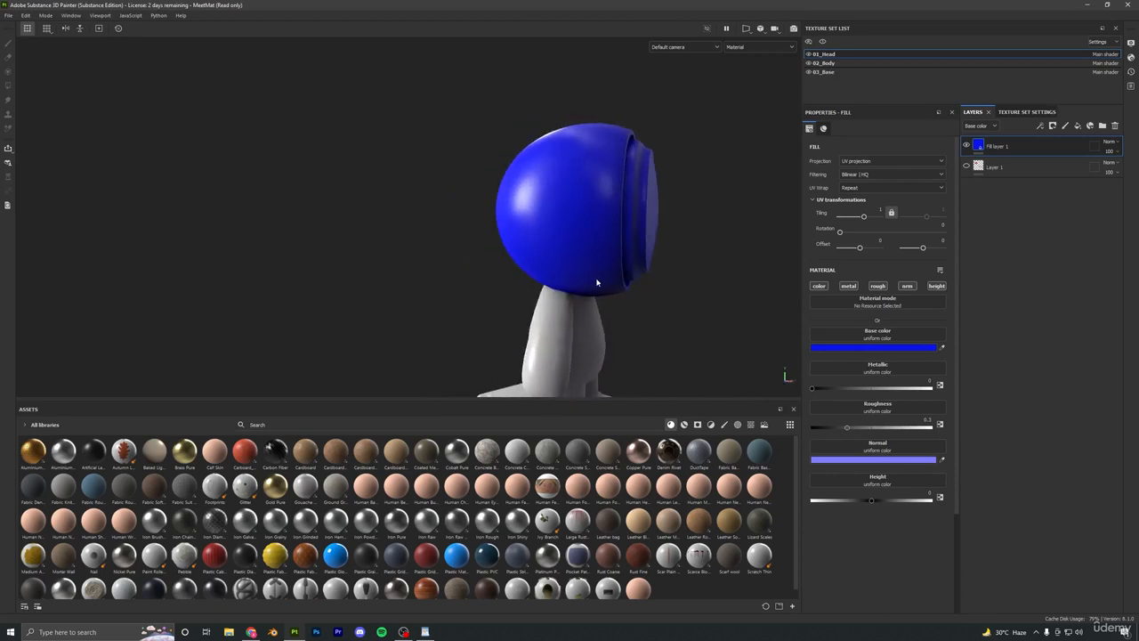
Toggle the blue fill layer's visibility, delete that layer, and show Layer 1 again.
click(966, 146)
click(967, 146)
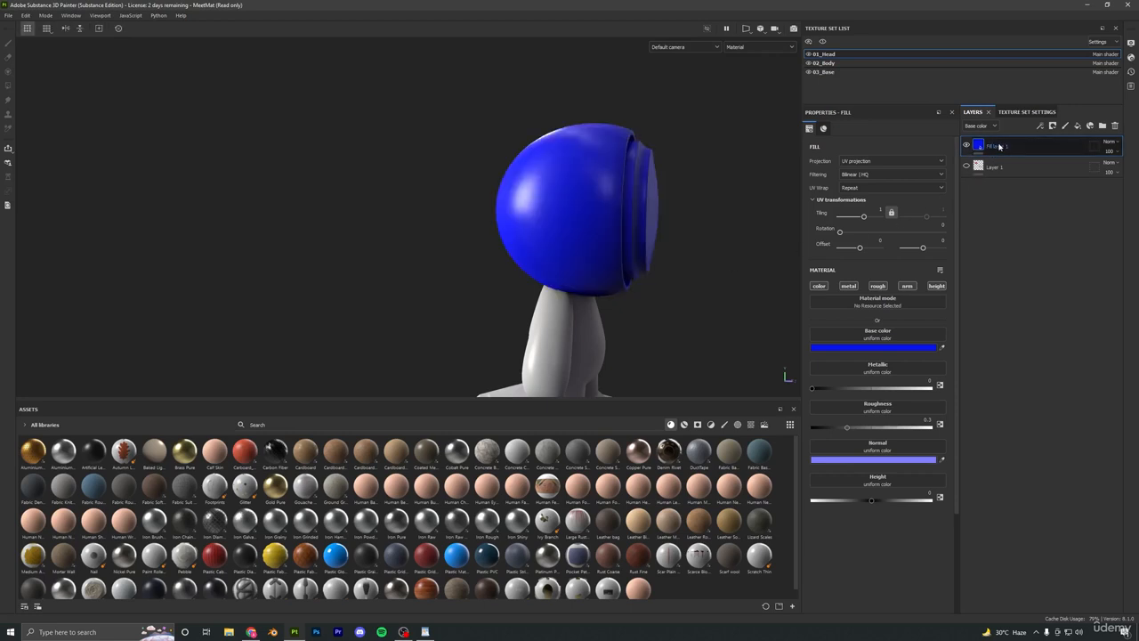
key(Delete)
click(966, 146)
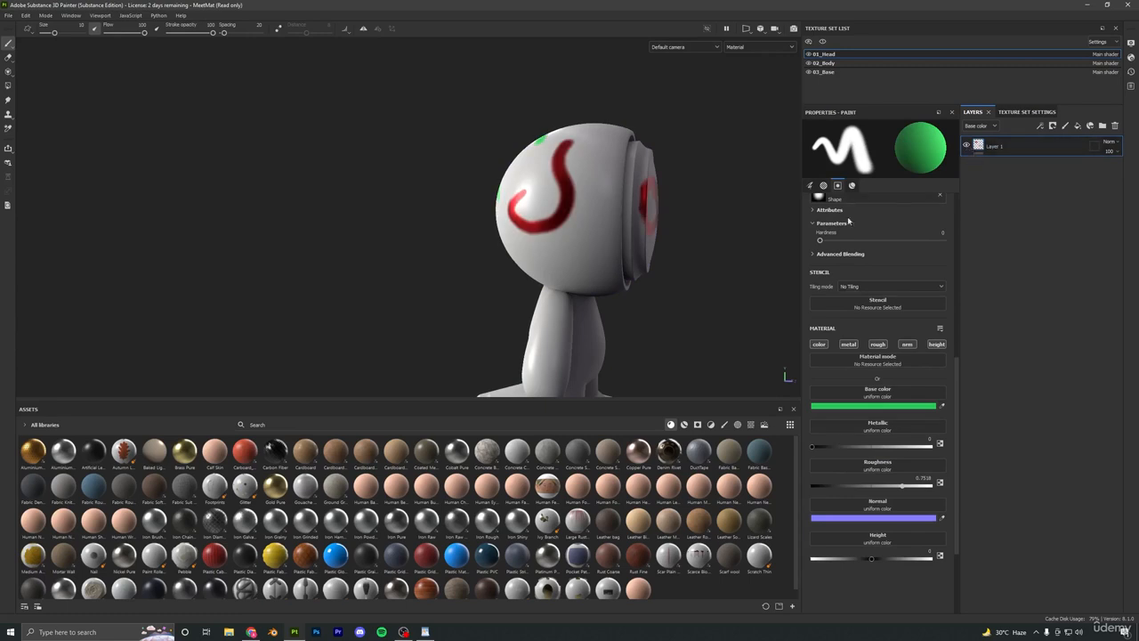
Examine the hand-painted strokes on the face disc, sides and back of the head.
alt+drag(672, 232, 549, 214)
alt+right_drag(550, 213, 730, 215)
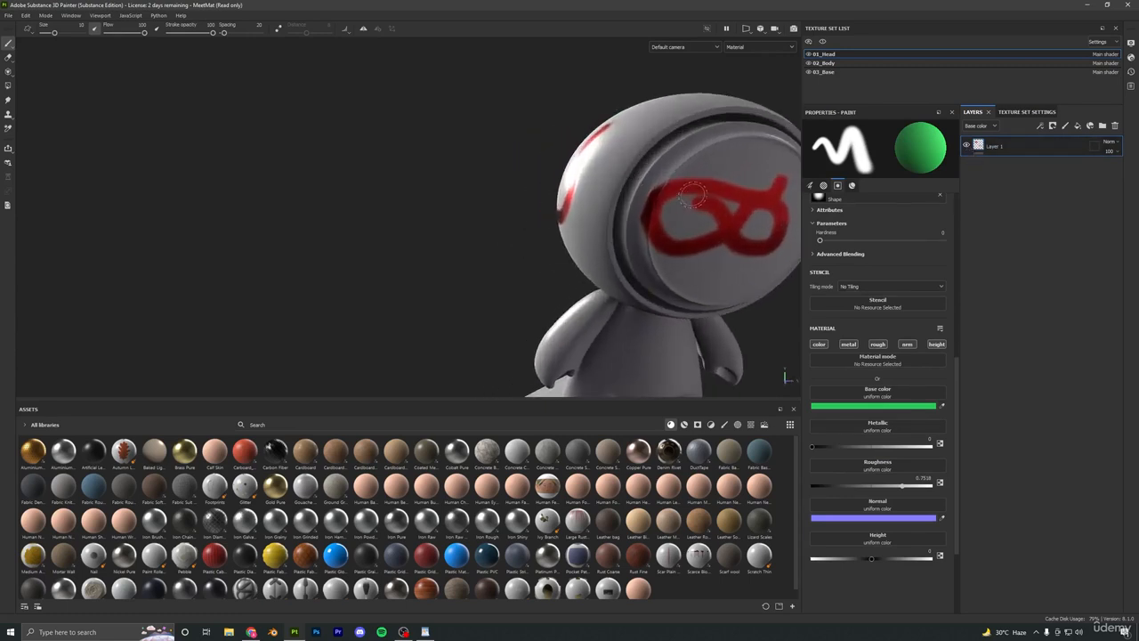
alt+middle_drag(730, 215, 560, 240)
alt+drag(561, 239, 597, 241)
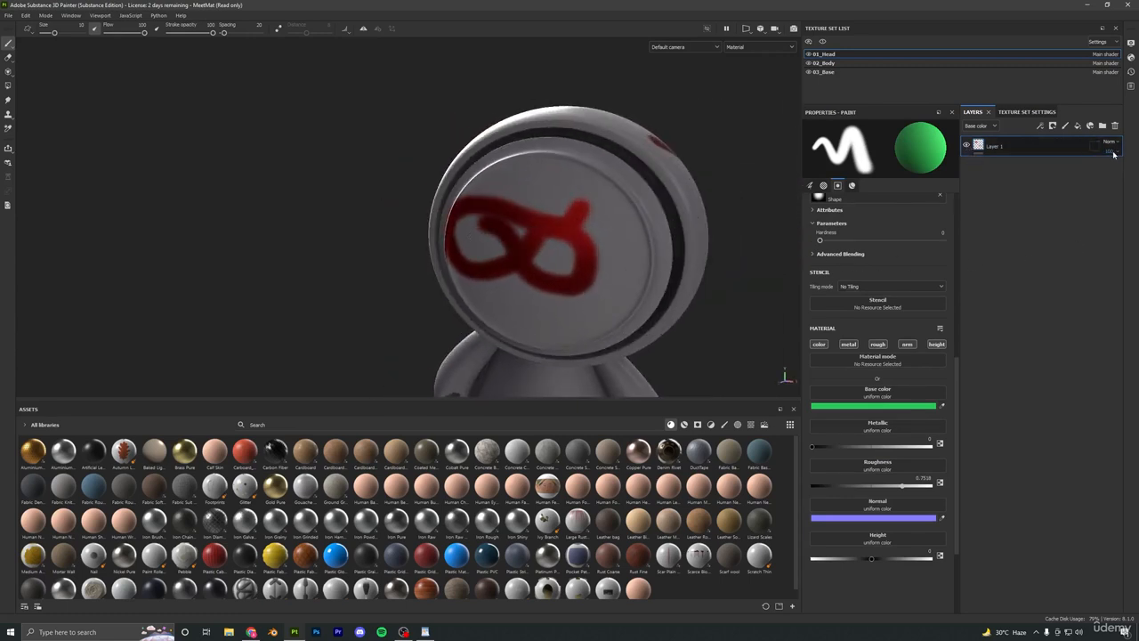
alt+right_drag(570, 232, 356, 227)
alt+drag(356, 227, 447, 223)
alt+middle_drag(447, 223, 552, 218)
alt+drag(418, 229, 644, 217)
alt+right_drag(419, 258, 495, 271)
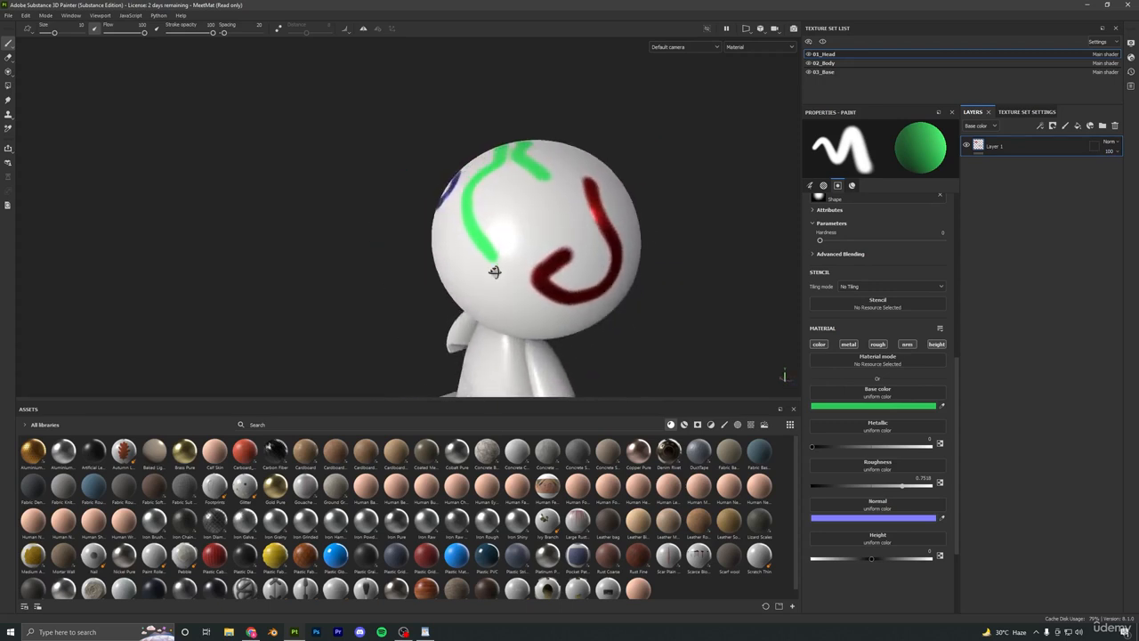
alt+drag(496, 271, 546, 296)
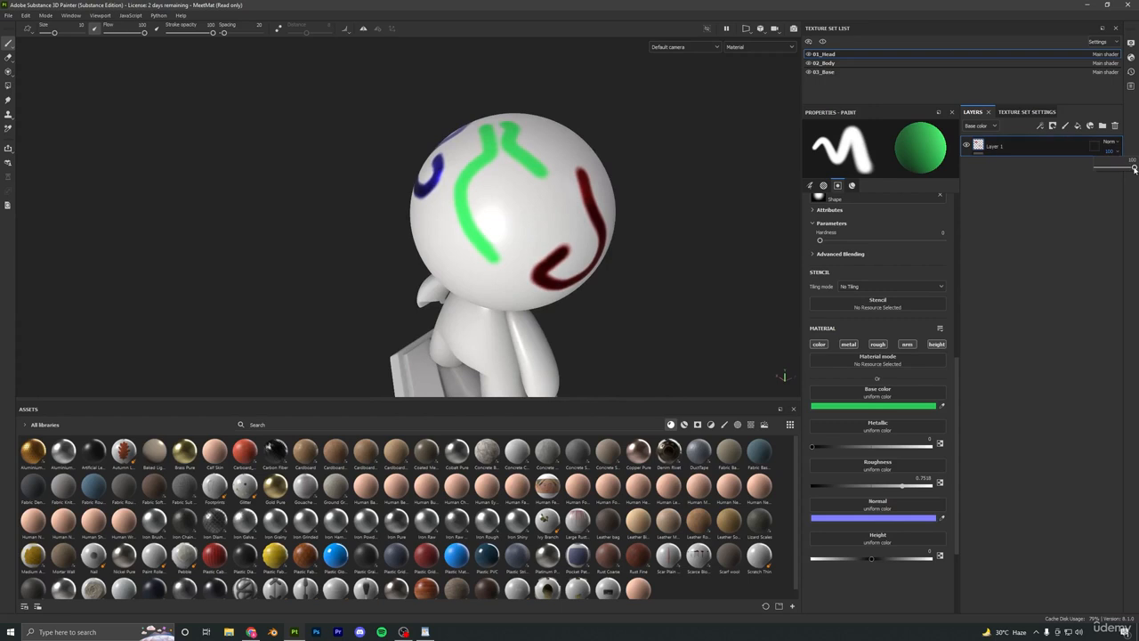
Lower Layer 1's base color opacity to 0 and inspect the strokes around the head.
mouse_move(1134, 169)
mouse_down()
mouse_move(1075, 173)
mouse_move(1134, 169)
mouse_move(1079, 178)
mouse_move(1134, 181)
mouse_move(1074, 180)
mouse_move(1134, 167)
mouse_up()
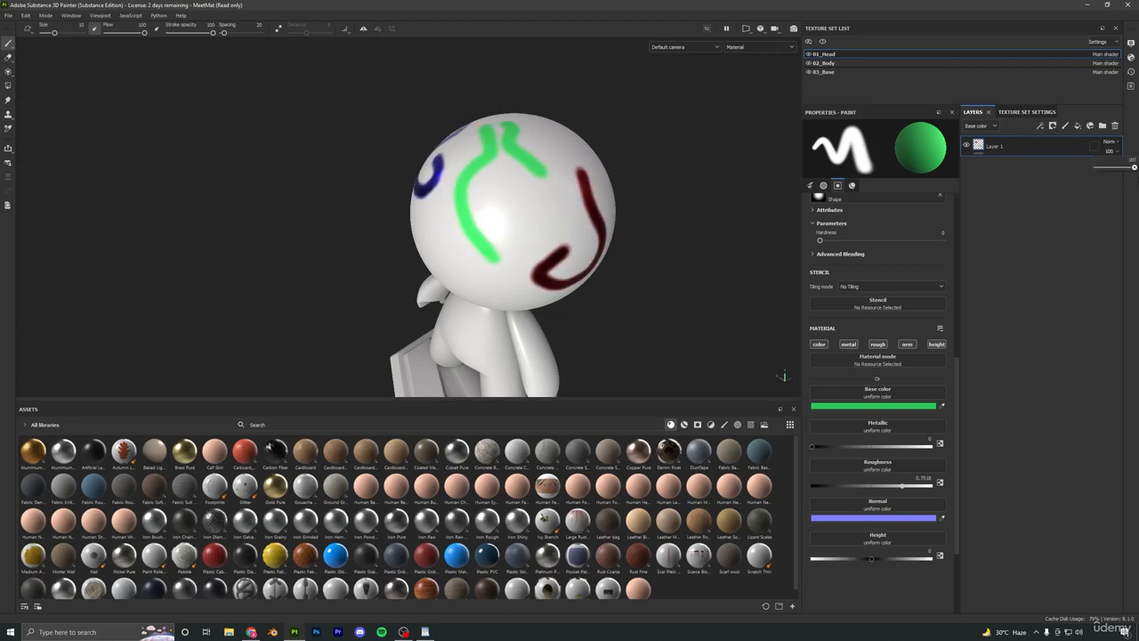
mouse_move(570, 275)
alt+mouse_down()
mouse_move(532, 284)
mouse_move(616, 226)
alt+mouse_up()
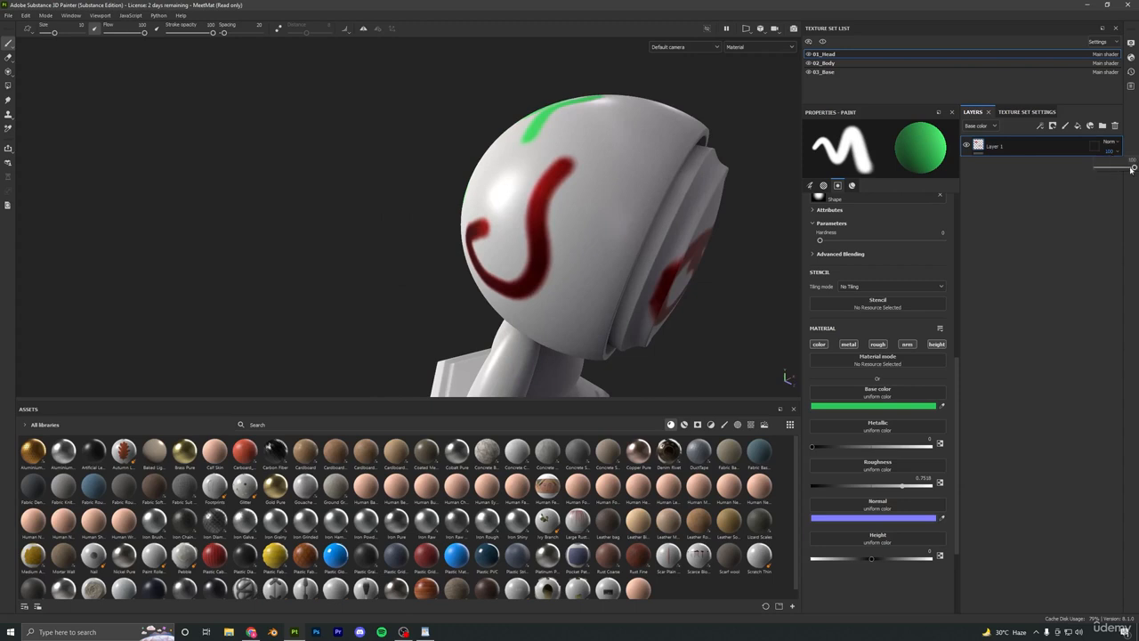
drag(1134, 168, 1095, 172)
alt+drag(517, 198, 604, 205)
alt+middle_drag(392, 208, 454, 270)
alt+right_drag(454, 270, 475, 293)
alt+drag(475, 293, 539, 288)
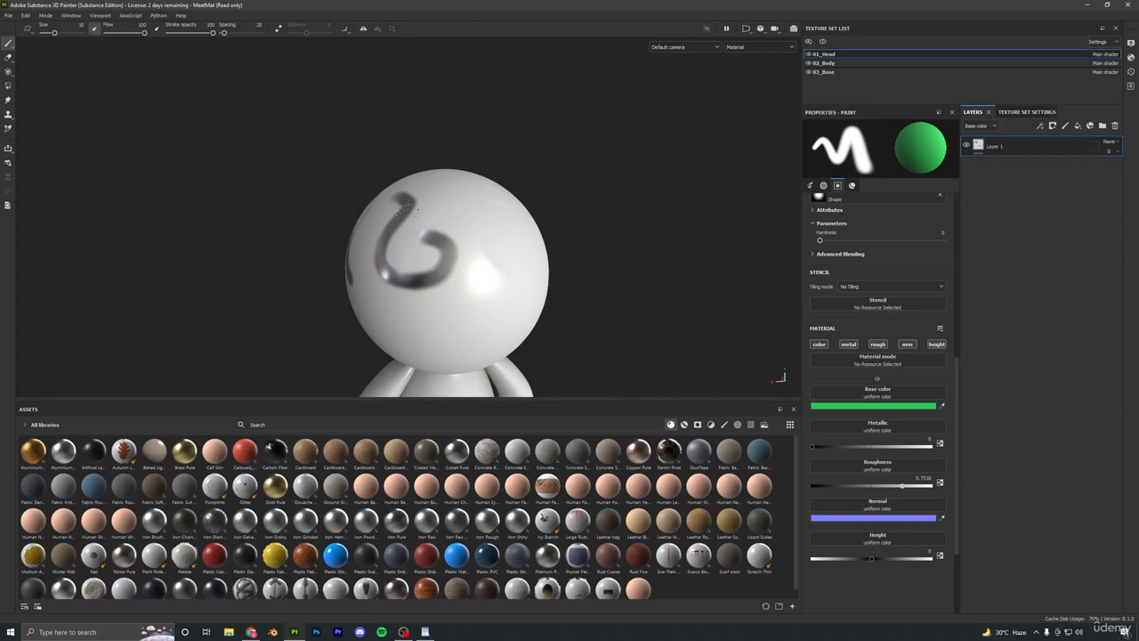
mouse_move(411, 207)
alt+mouse_down()
mouse_move(310, 257)
mouse_move(472, 270)
mouse_move(516, 223)
mouse_move(598, 210)
alt+mouse_up()
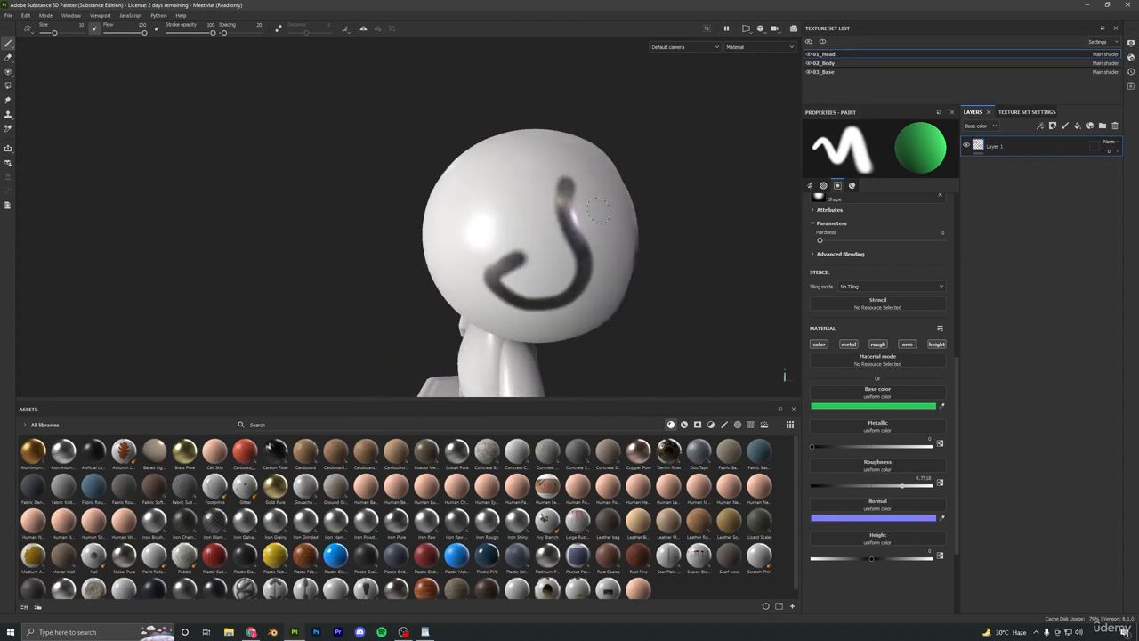
Restore Layer 1's base color opacity to 100 and view the strokes on the side of the head.
drag(1101, 170, 1136, 171)
click(1116, 158)
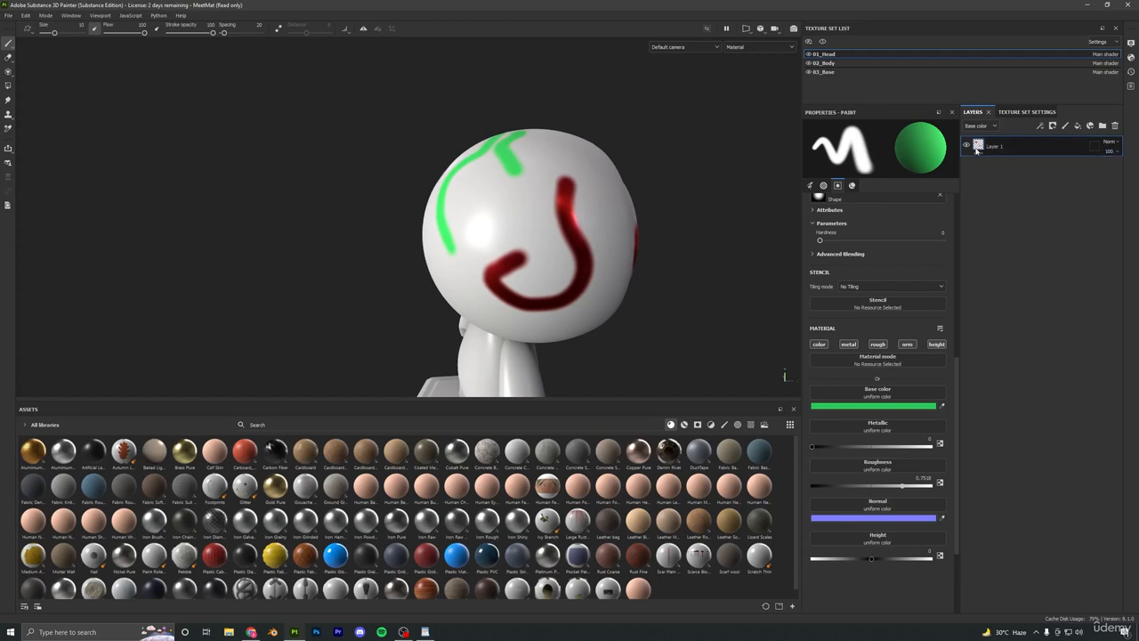
scroll(573, 210, down, 2)
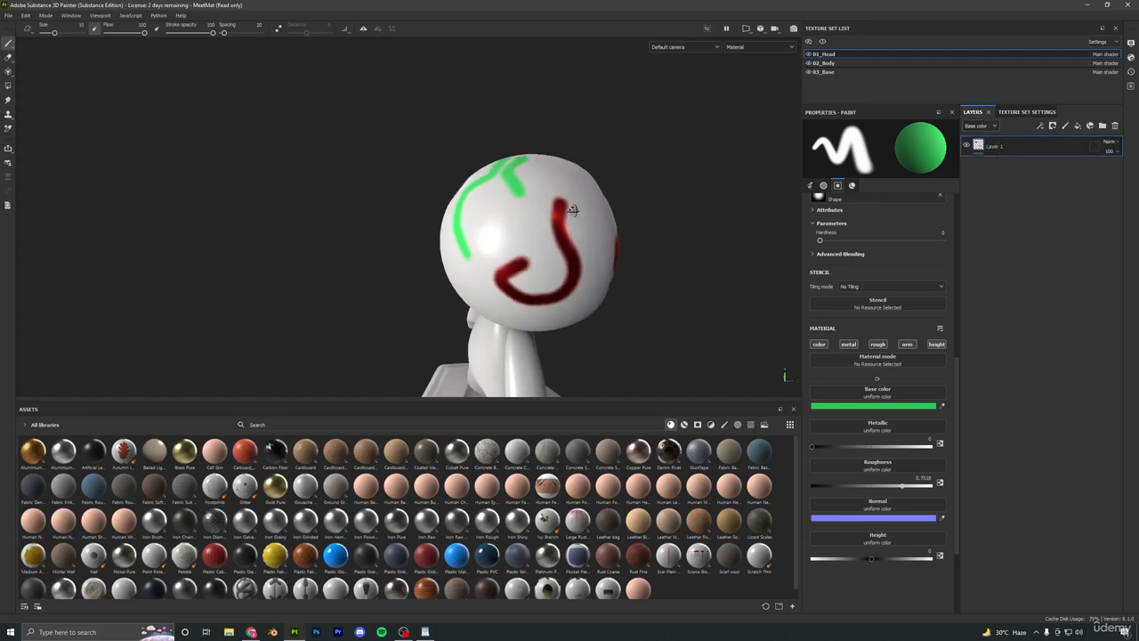
alt+drag(573, 210, 495, 213)
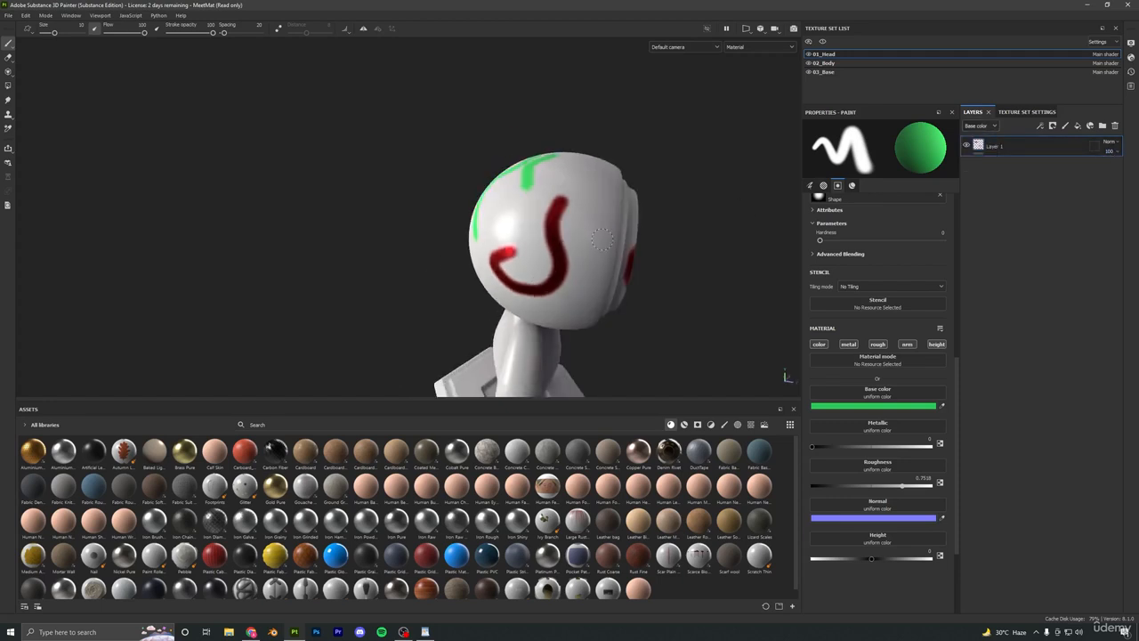
mouse_move(608, 195)
alt+mouse_down()
mouse_move(566, 247)
mouse_move(497, 246)
alt+mouse_up()
With the layer stack on the Base color channel, drop Layer 1's opacity to 0, inspect the strokes, and return it to 100.
click(985, 128)
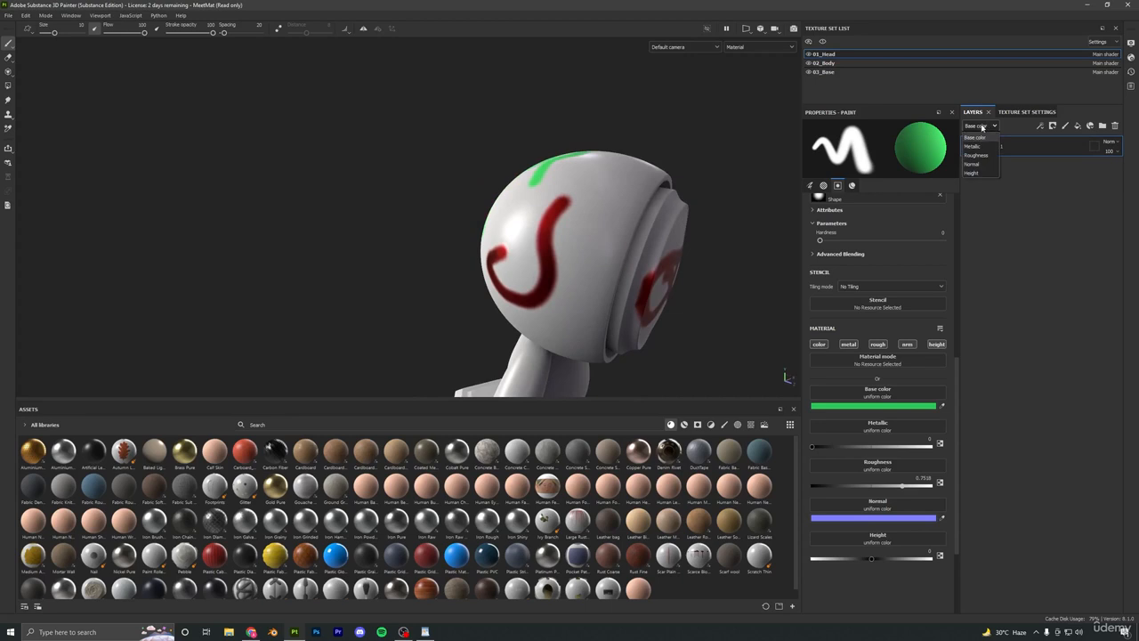
click(977, 138)
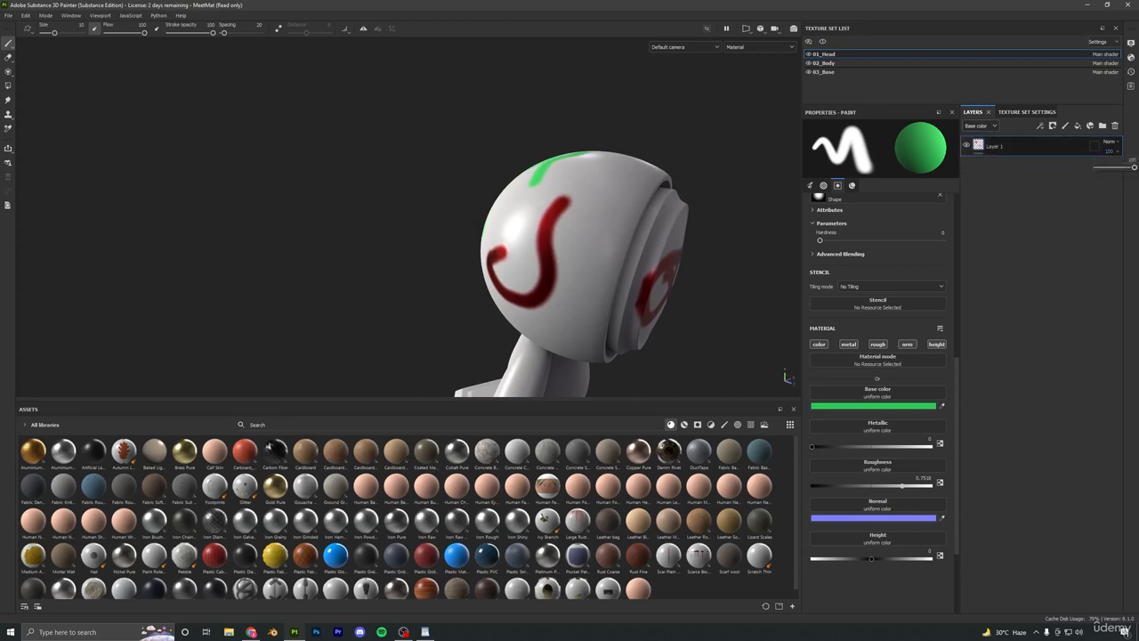
drag(1133, 169, 1095, 169)
alt+drag(654, 242, 728, 192)
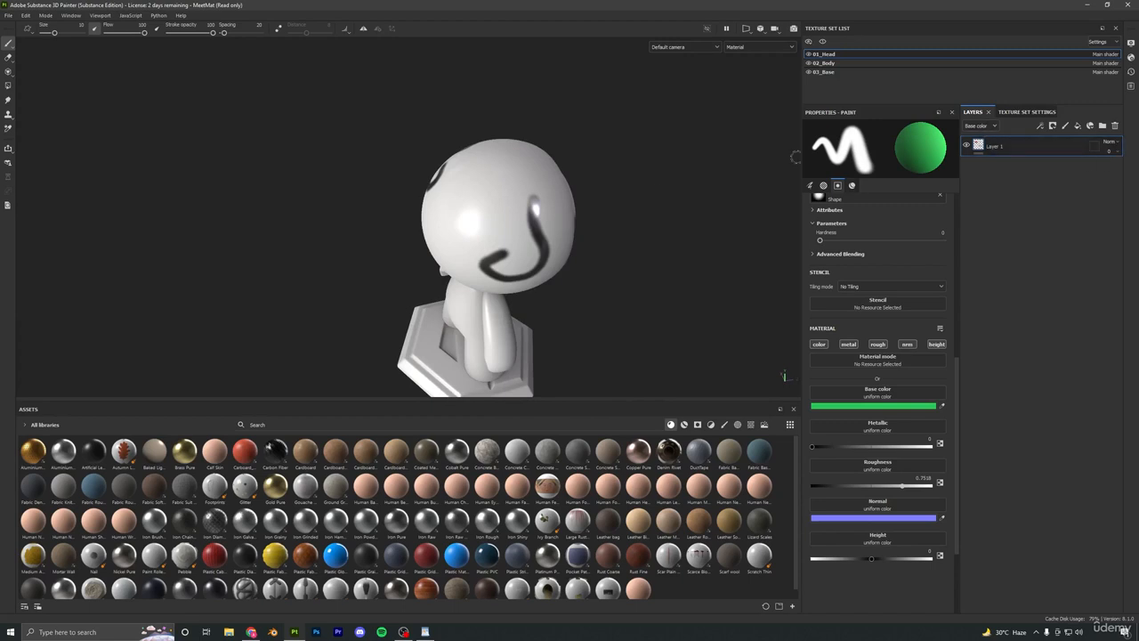
alt+middle_drag(506, 236, 620, 222)
mouse_move(621, 223)
alt+mouse_down()
mouse_move(730, 246)
mouse_move(533, 191)
mouse_move(598, 250)
mouse_move(658, 258)
alt+mouse_up()
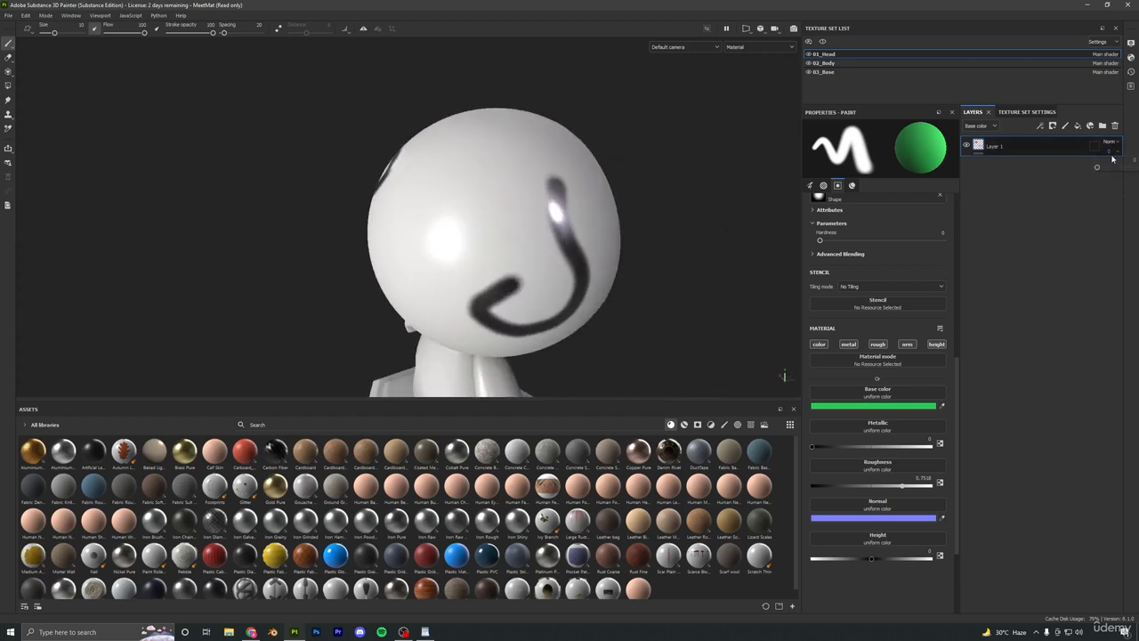
mouse_move(532, 220)
alt+mouse_down()
mouse_move(373, 223)
mouse_move(481, 227)
mouse_move(418, 222)
mouse_move(616, 292)
mouse_move(484, 248)
alt+mouse_up()
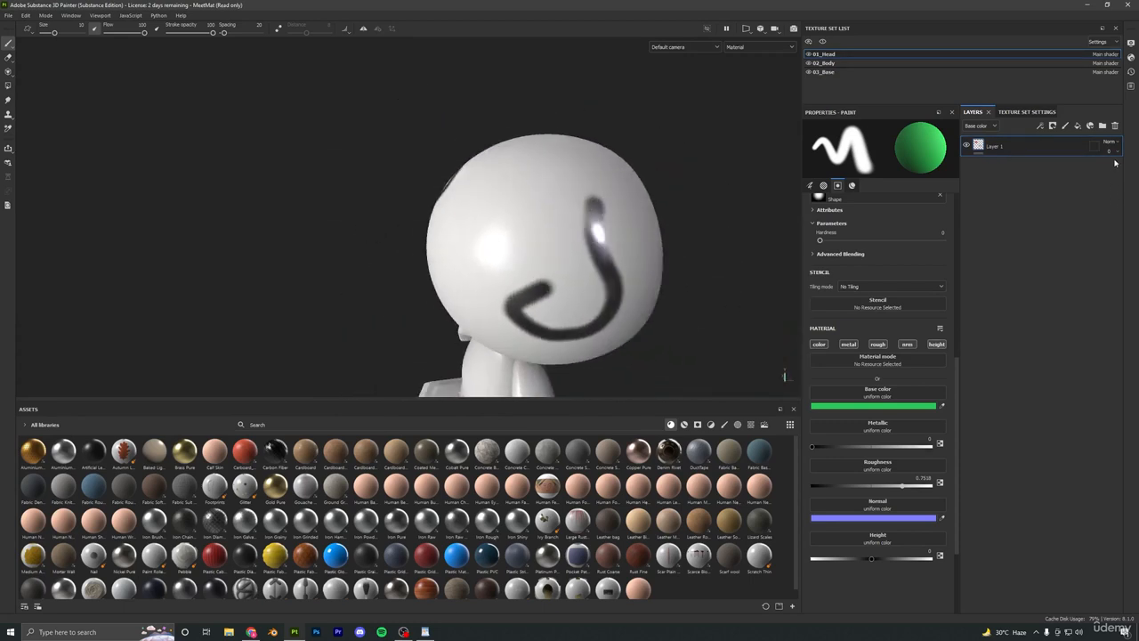
drag(1098, 168, 1135, 167)
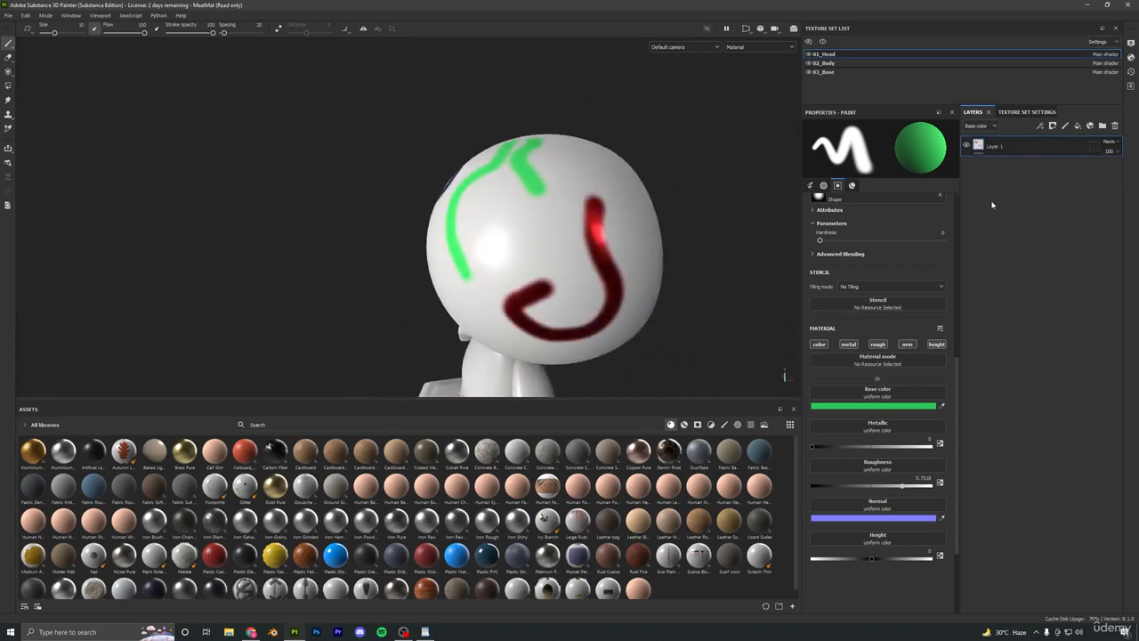
Switch the layer stack to the Metallic channel and set Layer 1's opacity to 0 for it.
click(981, 126)
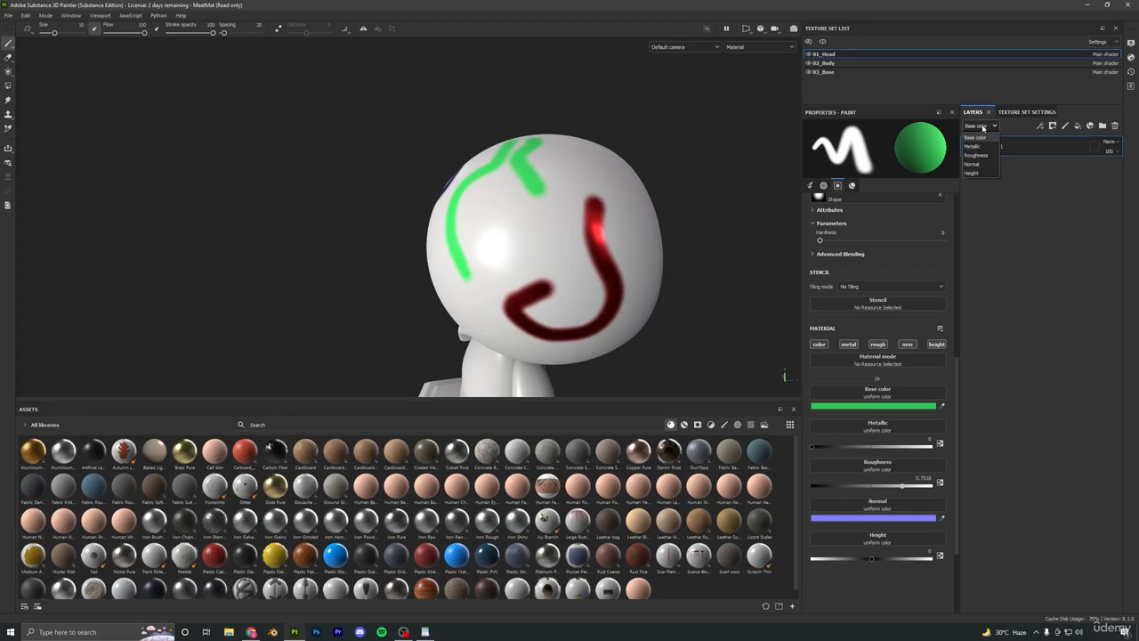
click(984, 148)
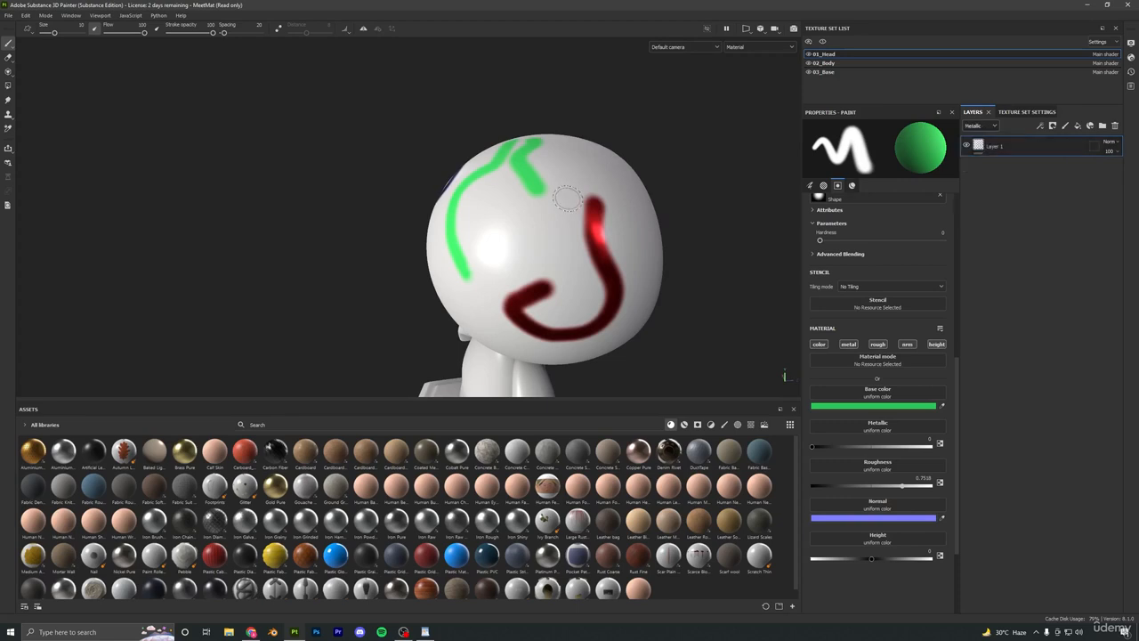
alt+drag(567, 199, 610, 239)
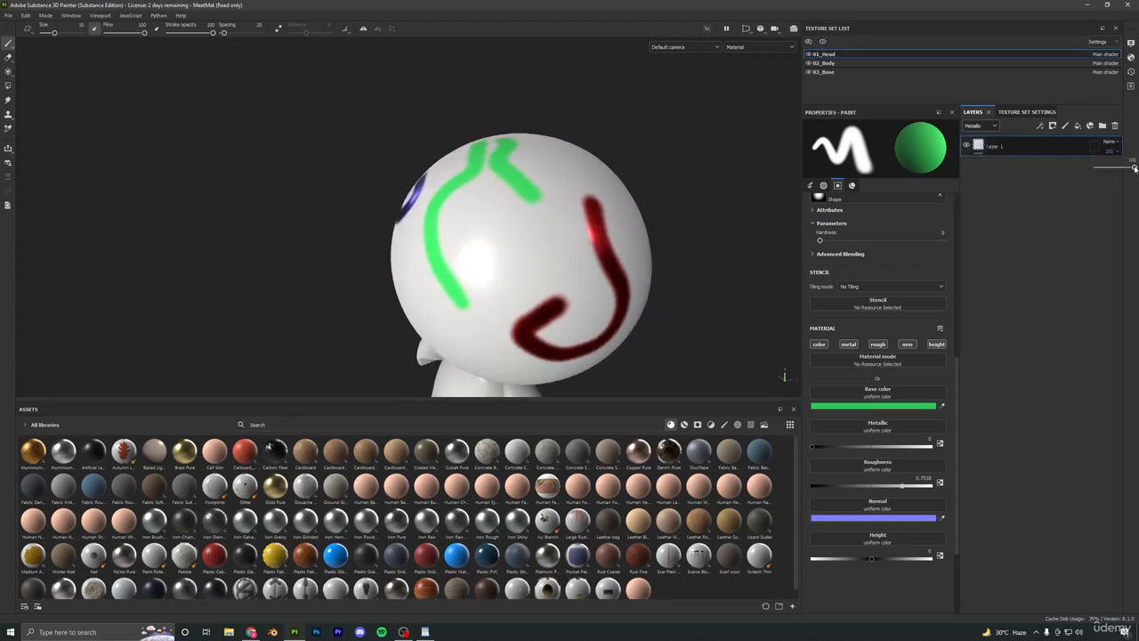
drag(1134, 167, 1097, 167)
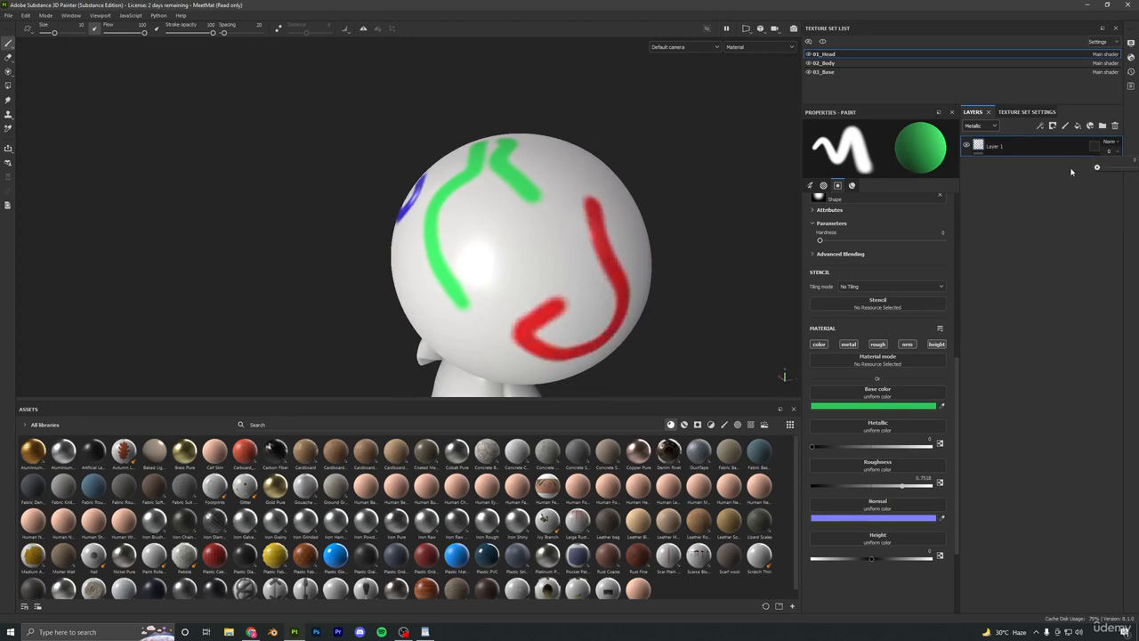
Undo the metallic opacity change, view another side of the head, and set Layer 1's Metallic opacity to 0 again.
key(ctrl+z)
alt+drag(541, 333, 627, 338)
drag(1134, 168, 1053, 171)
Switch the layer stack to the Base color channel, set Layer 1's opacity to 0, and inspect the head's surface up close.
click(973, 128)
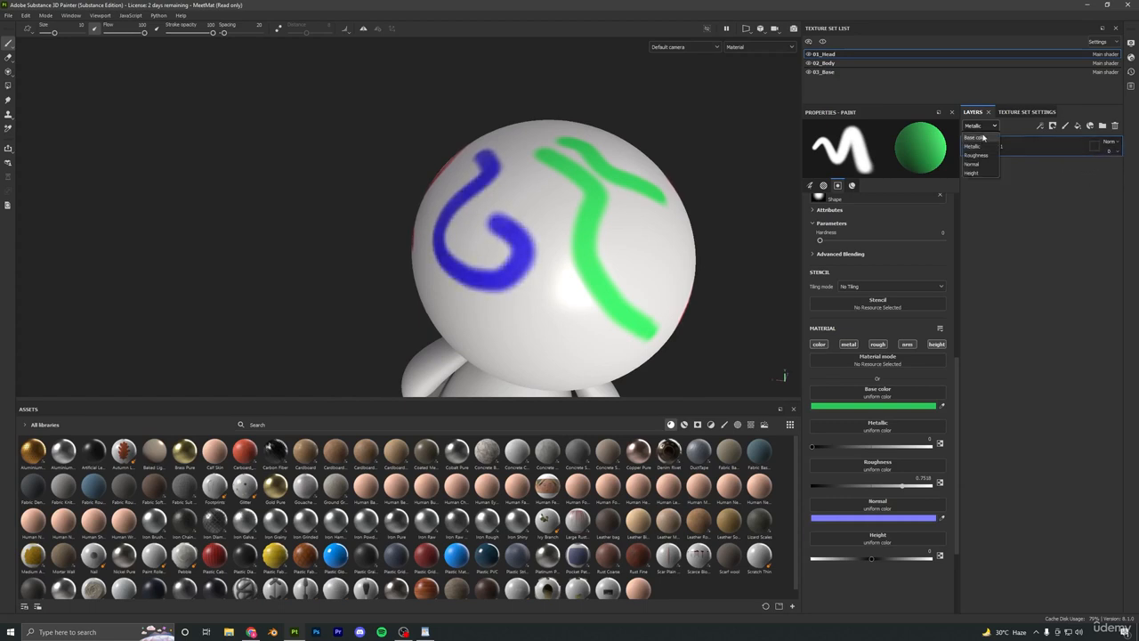
click(976, 138)
mouse_move(1121, 157)
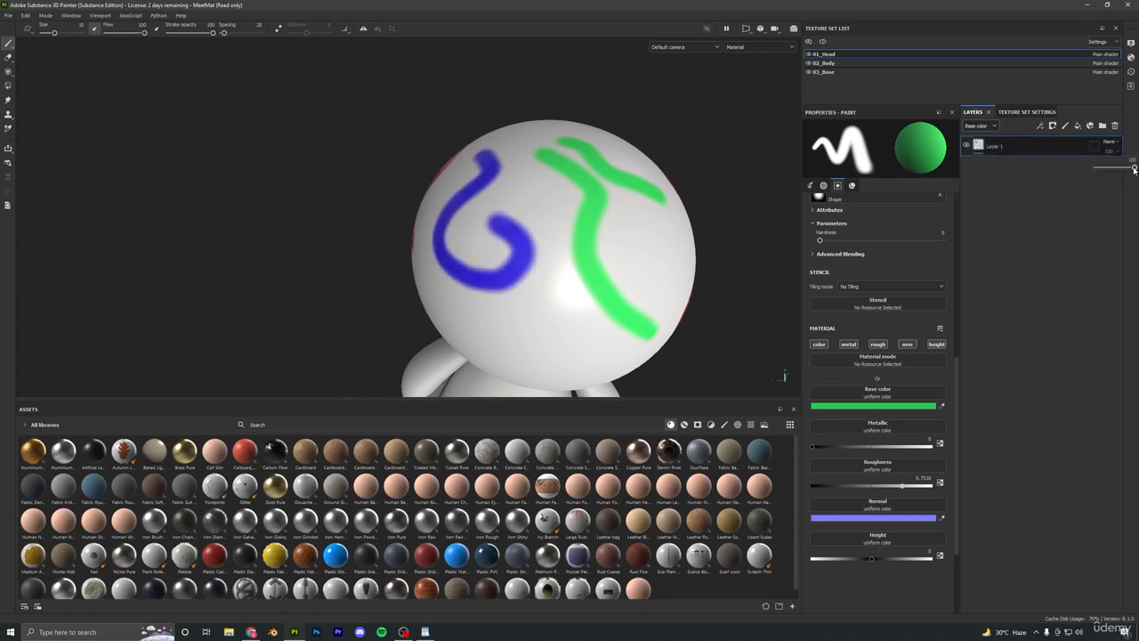
drag(1134, 170, 1092, 170)
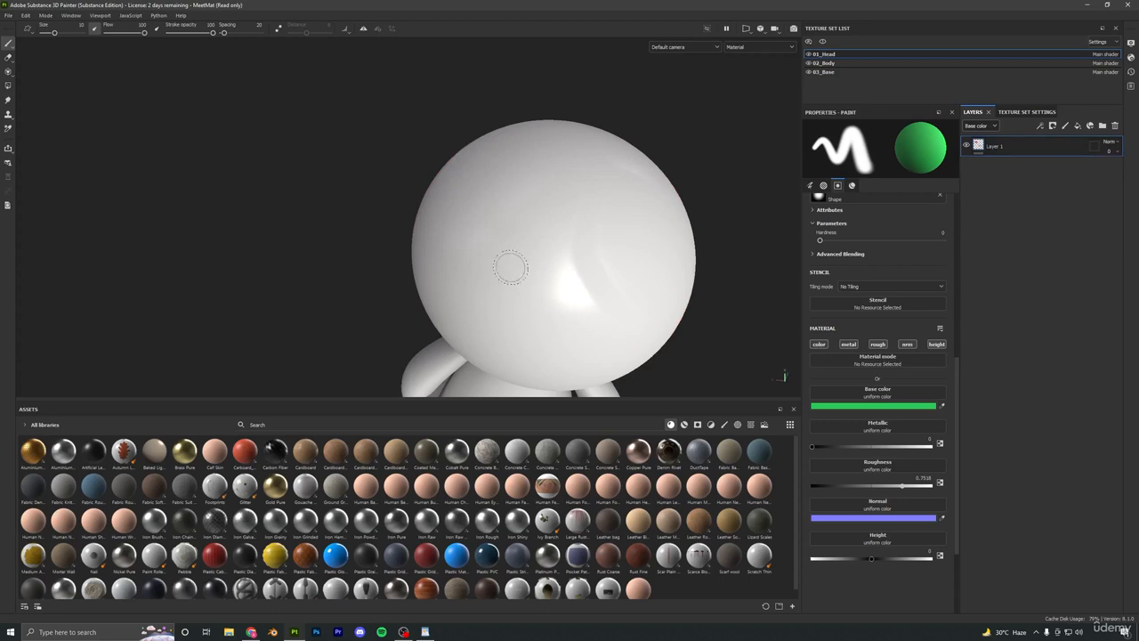
mouse_move(510, 267)
alt+mouse_down()
mouse_move(541, 267)
mouse_move(519, 279)
mouse_move(463, 213)
mouse_move(448, 241)
mouse_move(503, 271)
alt+mouse_up()
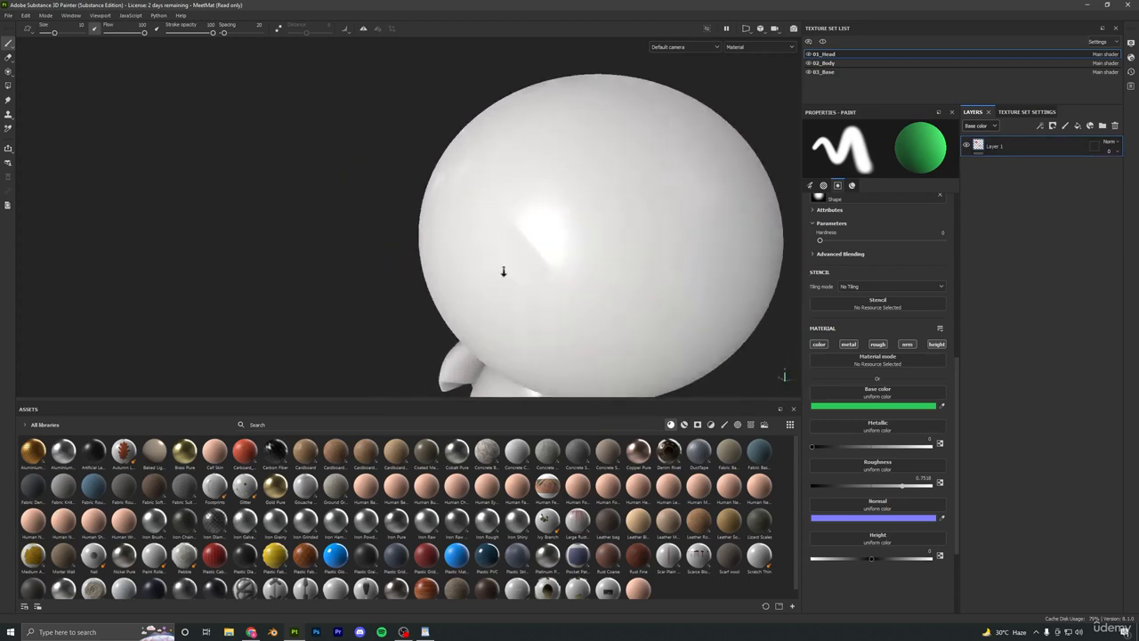
alt+right_drag(503, 272, 501, 333)
shift+right_drag(539, 285, 521, 282)
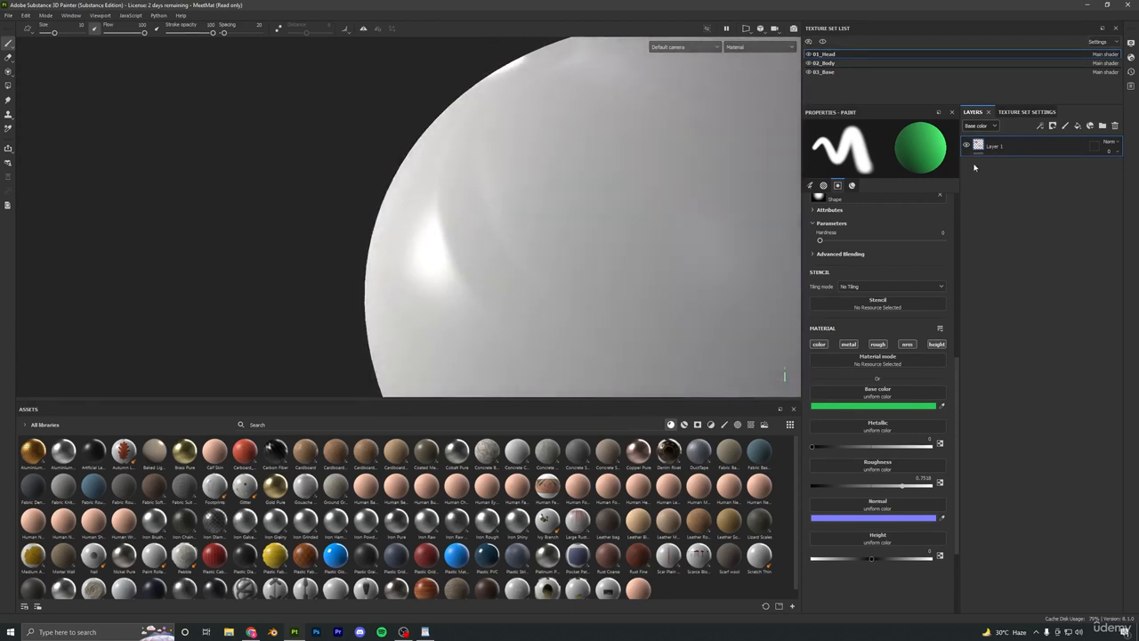
Switch the layer stack to the Roughness channel, vary Layer 1's opacity, leave it at 100, and inspect the head's reflections.
click(978, 126)
click(984, 158)
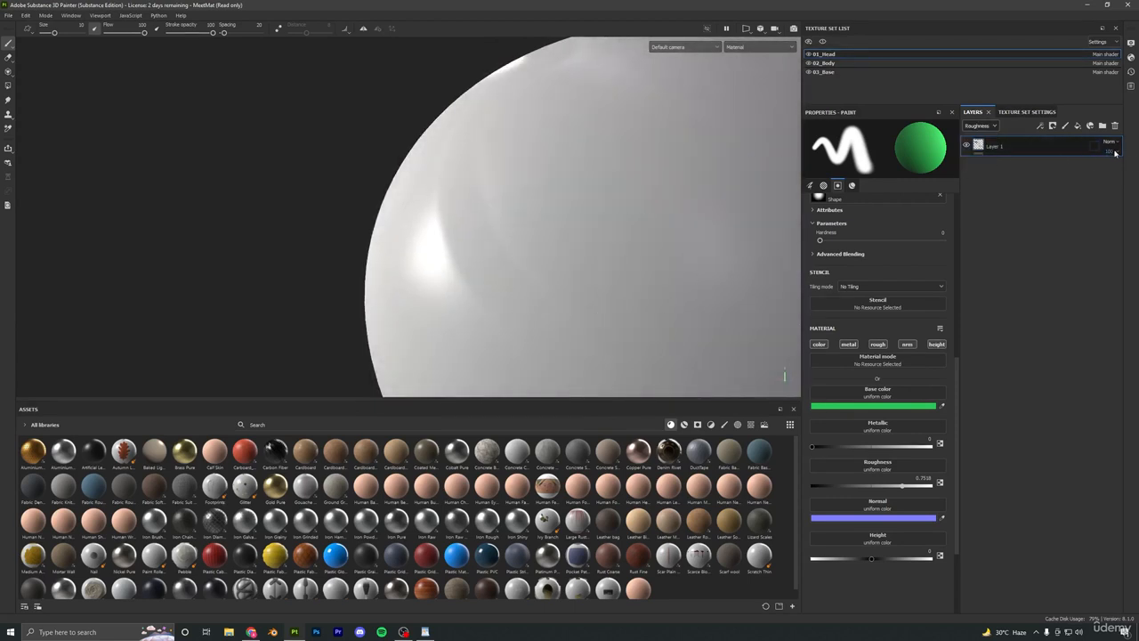
mouse_move(1133, 170)
mouse_down()
mouse_move(1071, 173)
mouse_move(1138, 170)
mouse_up()
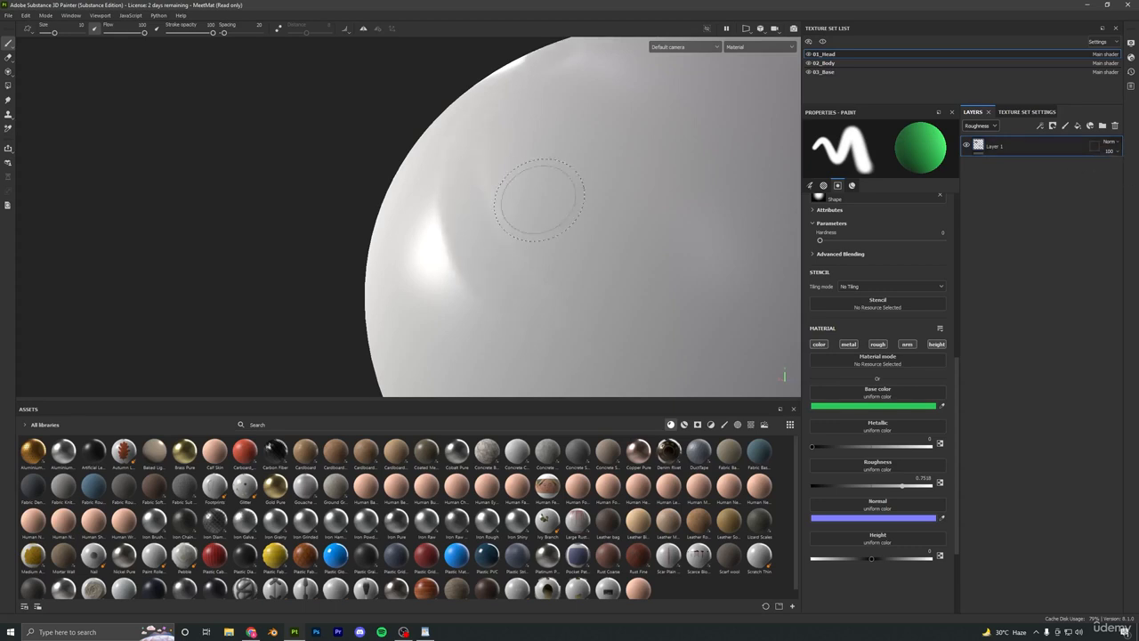
click(1109, 141)
click(1023, 212)
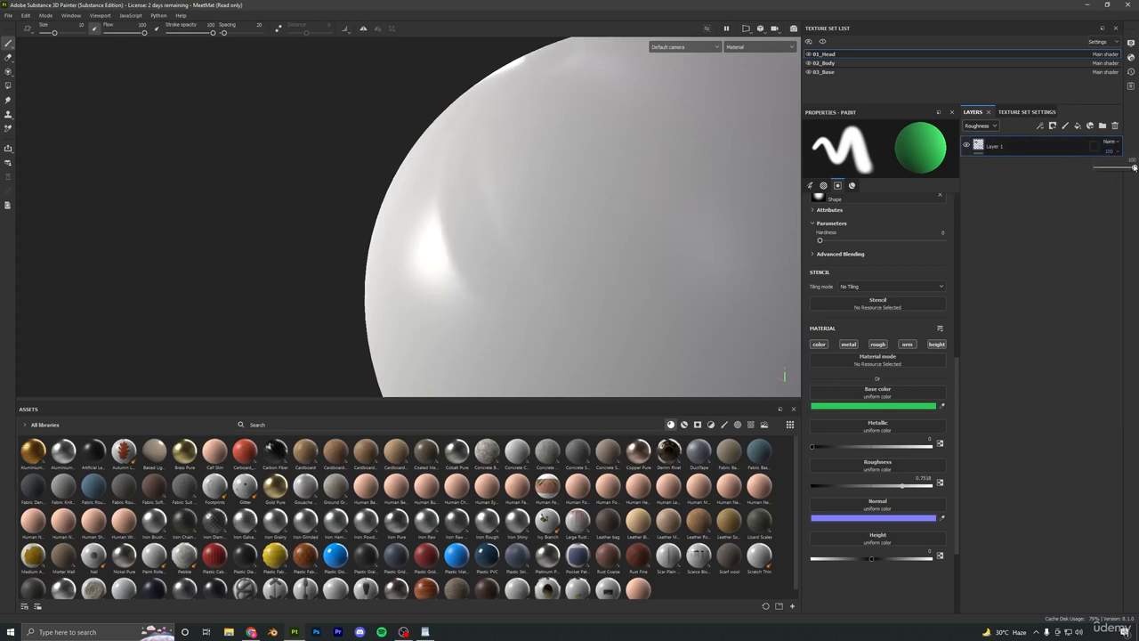
scroll(595, 207, down, 5)
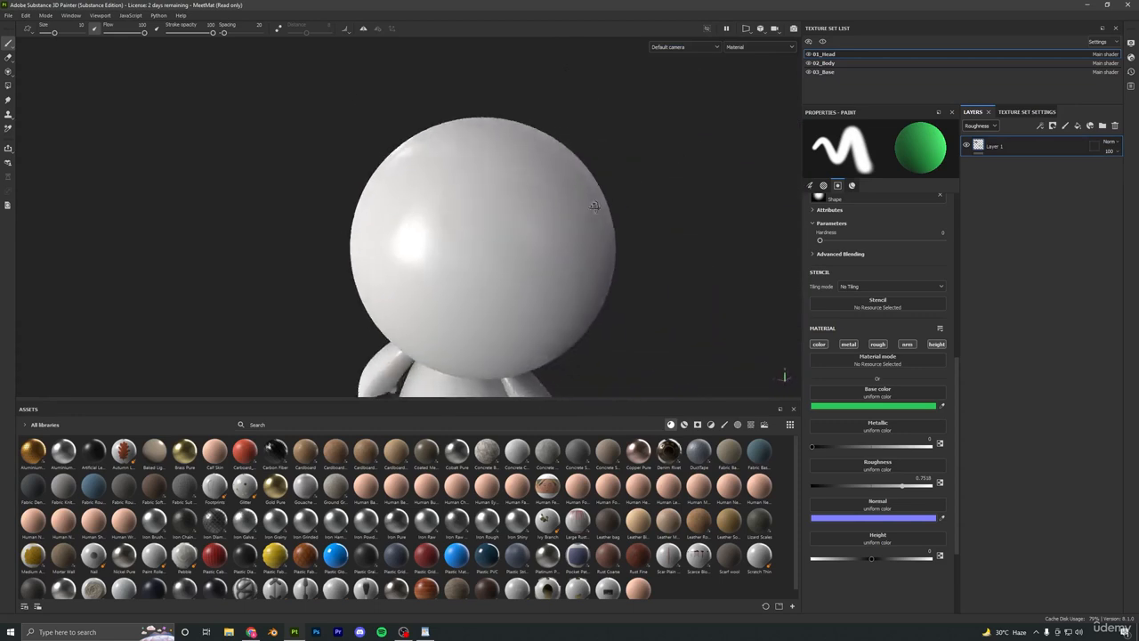
alt+drag(594, 207, 512, 249)
Restore Layer 1's opacity to 100 in both the Base color and Metallic channels, and view the strokes around the head.
click(995, 126)
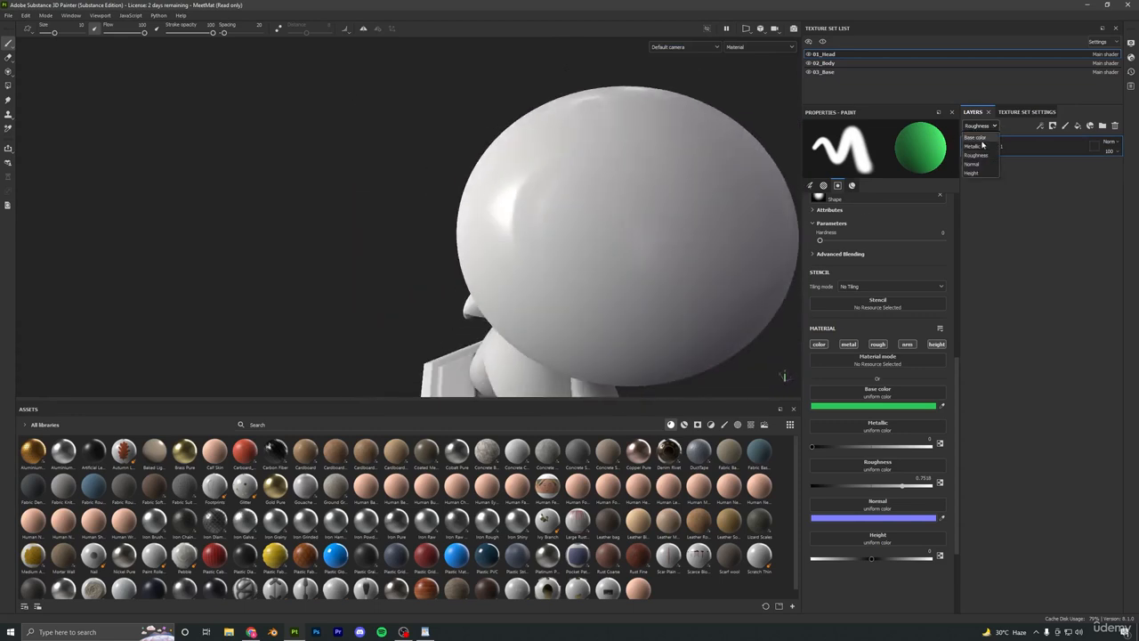
click(978, 135)
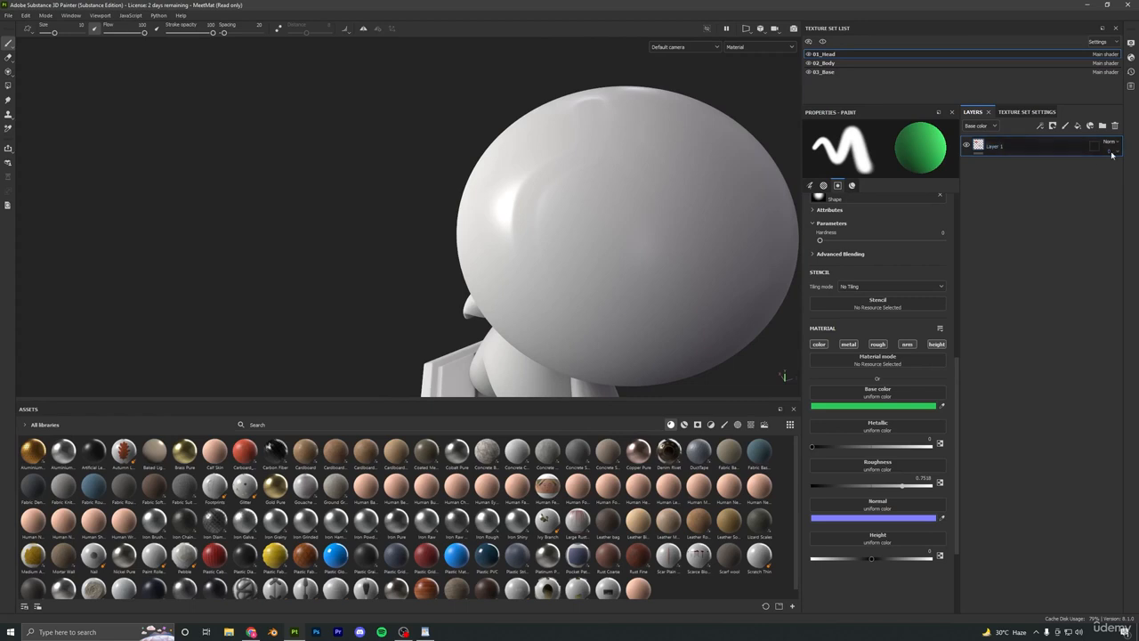
drag(1099, 168, 1136, 167)
click(981, 126)
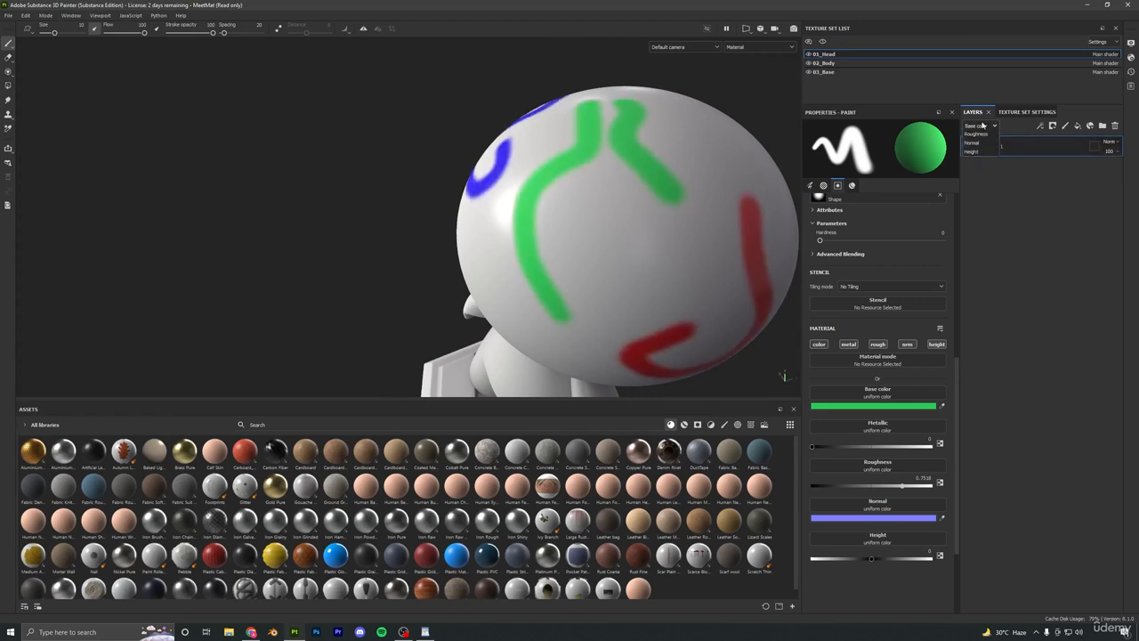
click(984, 149)
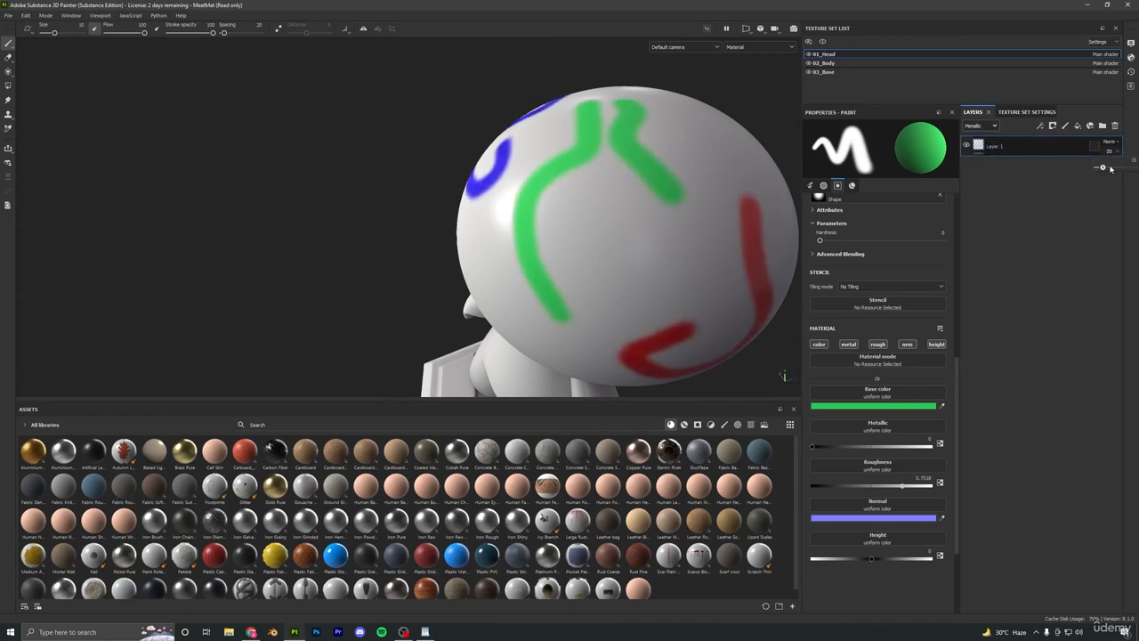
drag(1111, 168, 1136, 168)
scroll(567, 83, down, 3)
alt+drag(566, 255, 410, 214)
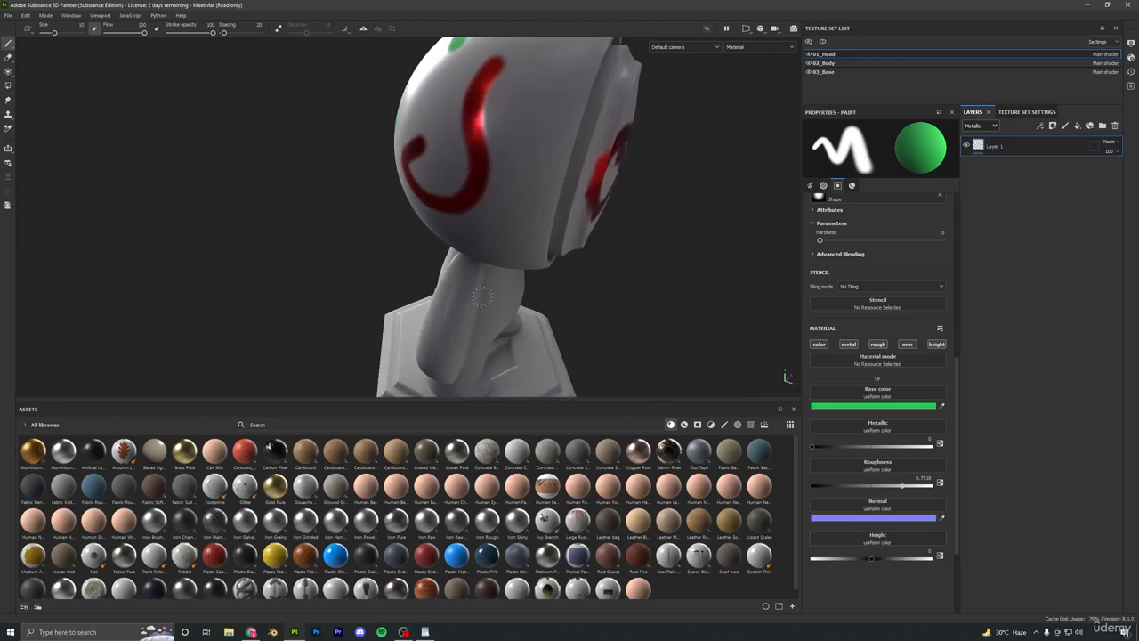
alt+drag(482, 298, 570, 268)
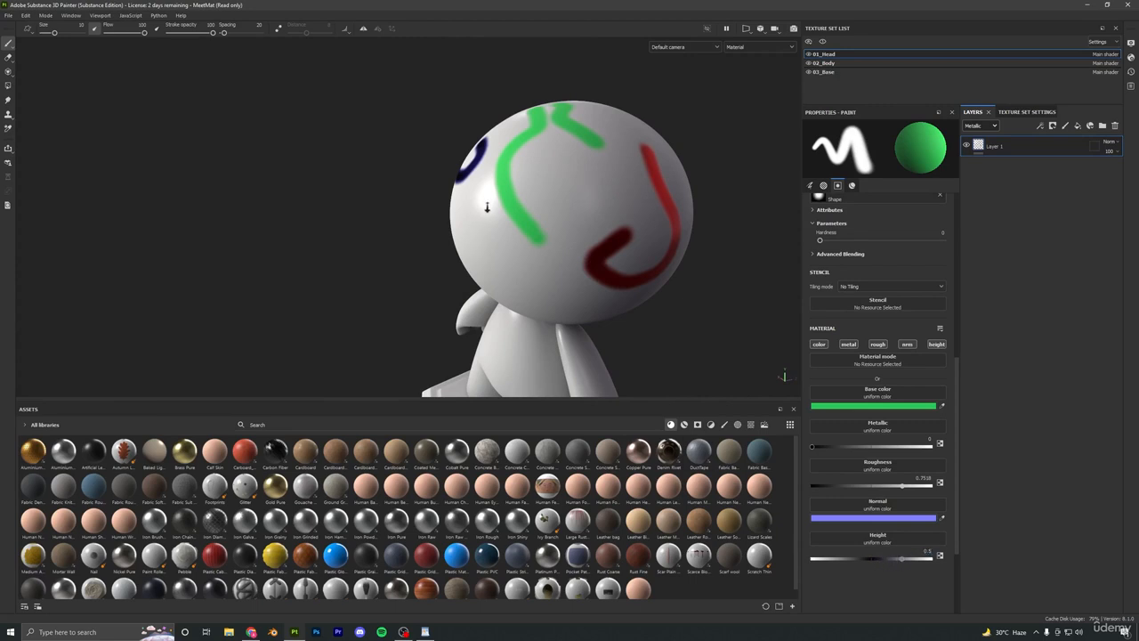
Paint a raised green V-shaped stroke on the back of the head with the brush height at 0.5, and inspect its relief.
alt+drag(487, 208, 596, 259)
mouse_move(446, 230)
mouse_down()
mouse_move(485, 269)
mouse_move(567, 307)
mouse_move(580, 213)
mouse_move(542, 150)
mouse_up()
alt+right_drag(542, 151, 507, 214)
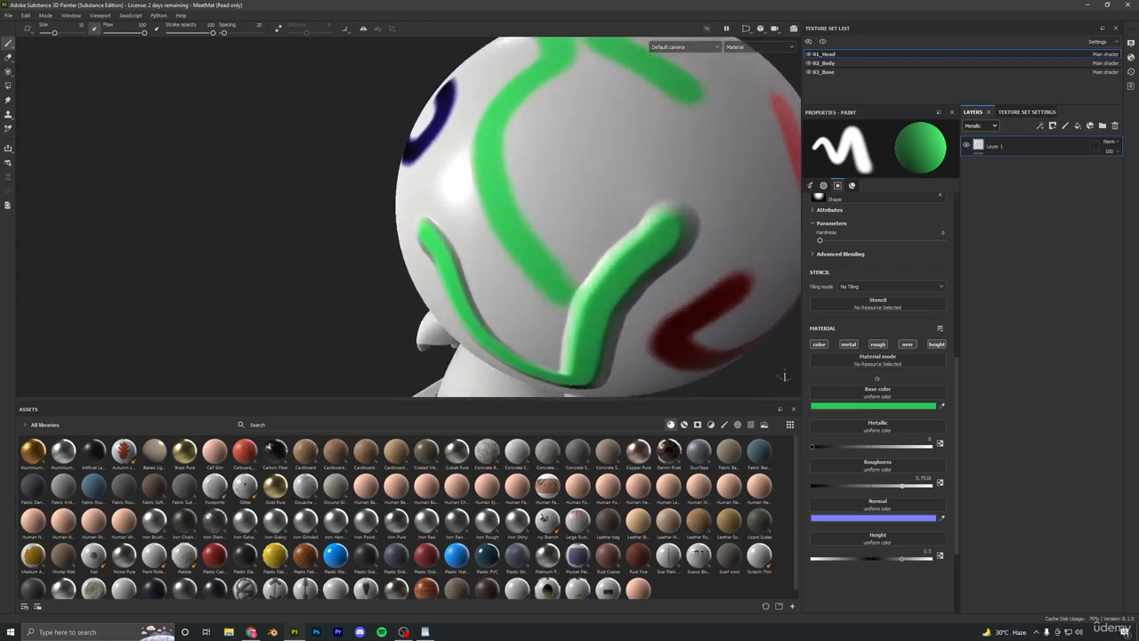
alt+drag(374, 239, 412, 277)
mouse_move(413, 278)
alt+right_down()
mouse_move(452, 244)
mouse_move(452, 322)
alt+right_up()
alt+middle_drag(452, 323, 499, 192)
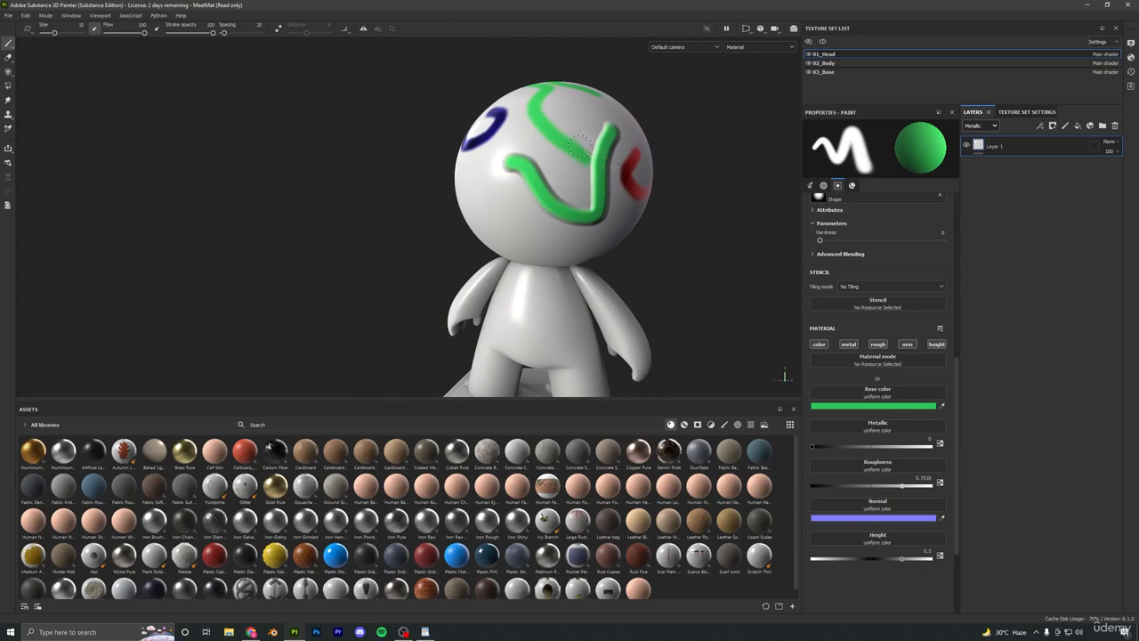
mouse_move(542, 167)
alt+mouse_down()
mouse_move(531, 247)
mouse_move(623, 305)
alt+mouse_up()
alt+middle_drag(622, 305, 592, 260)
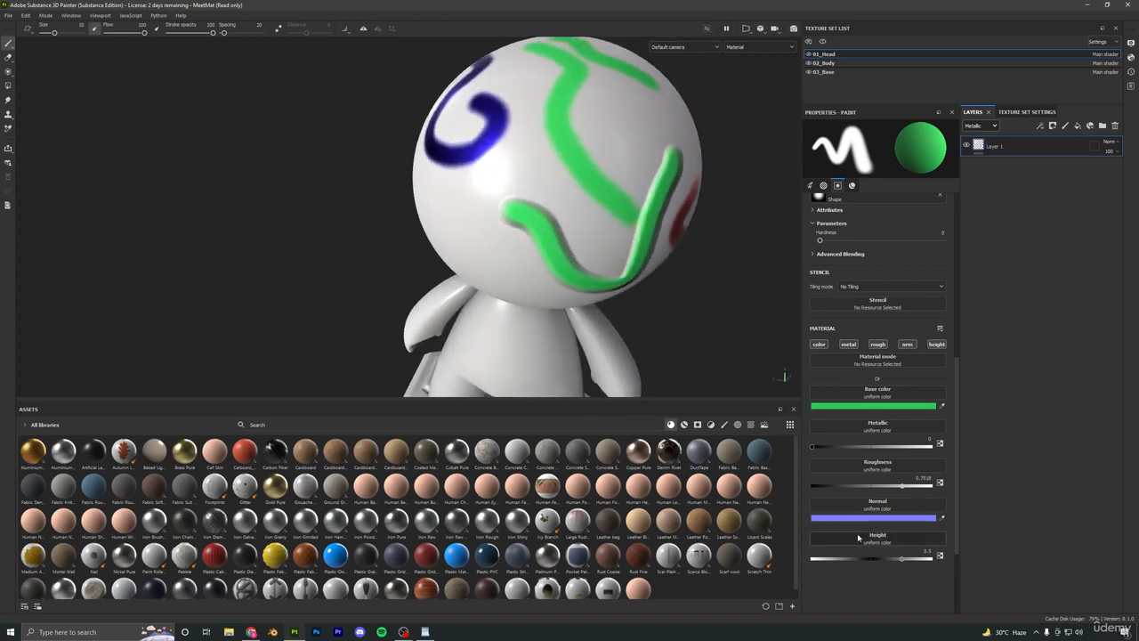
scroll(596, 266, up, 1)
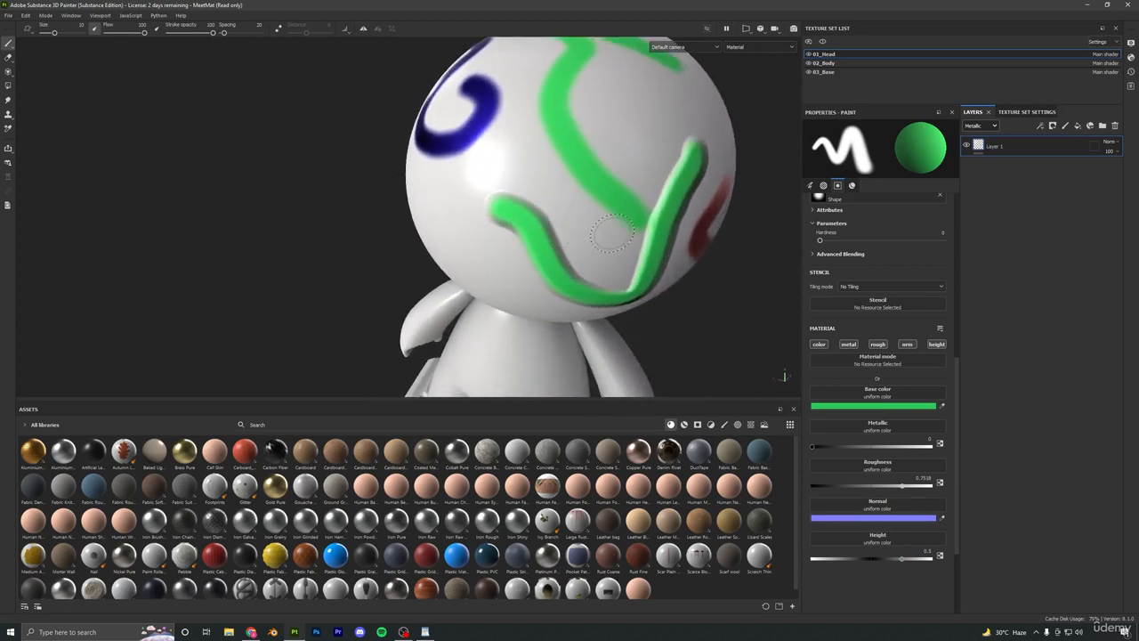
mouse_move(612, 234)
alt+mouse_down()
mouse_move(582, 183)
mouse_move(473, 229)
mouse_move(575, 307)
mouse_move(570, 280)
mouse_move(508, 259)
mouse_move(729, 215)
mouse_move(717, 221)
alt+mouse_up()
scroll(595, 216, down, 3)
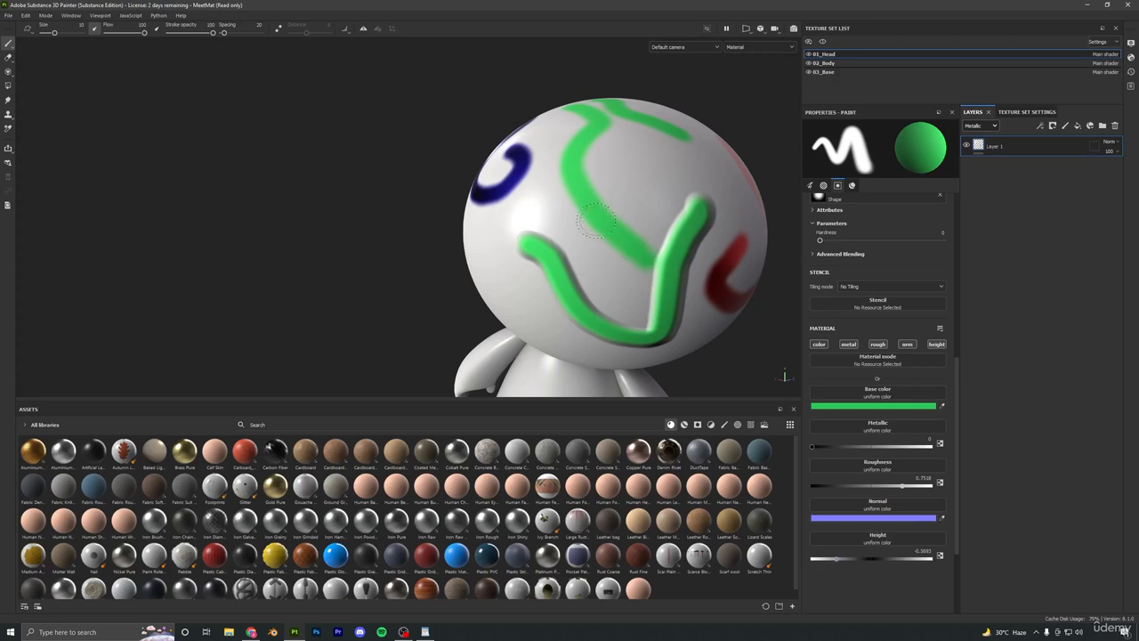
Paint a sunken green stroke above the raised one with a height of about -0.57, and undo both height strokes.
mouse_move(520, 211)
mouse_down()
mouse_move(645, 180)
mouse_move(734, 211)
mouse_move(723, 221)
mouse_up()
mouse_move(710, 268)
alt+mouse_down()
mouse_move(657, 259)
mouse_move(529, 197)
alt+mouse_up()
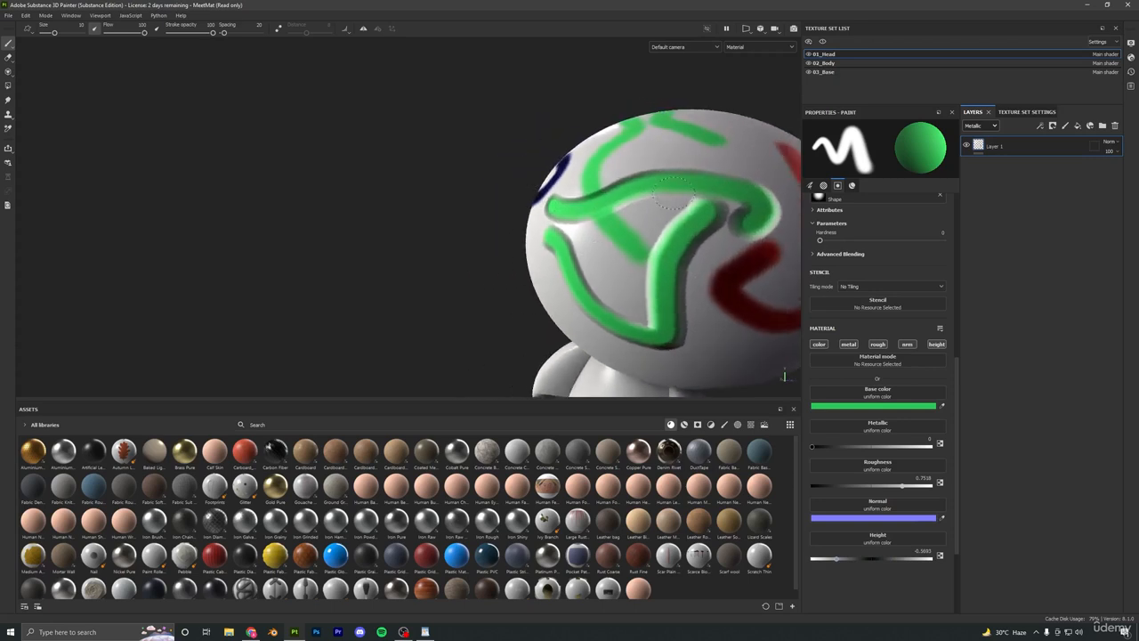
mouse_move(663, 205)
alt+mouse_down()
mouse_move(632, 258)
mouse_move(525, 307)
mouse_move(555, 310)
mouse_move(525, 285)
mouse_move(484, 343)
alt+mouse_up()
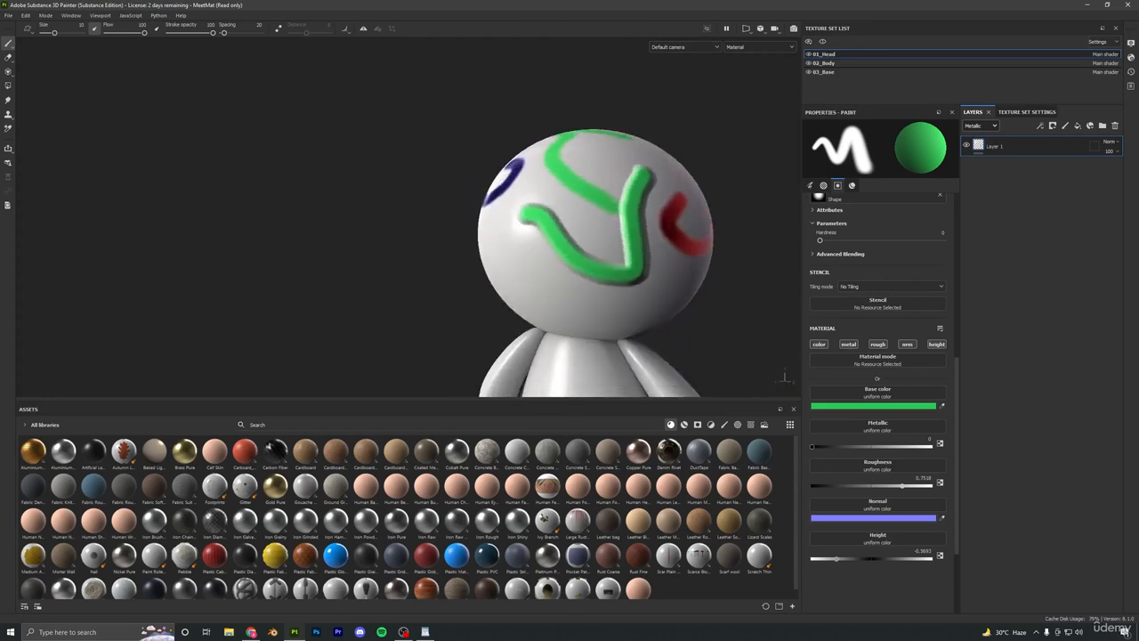
mouse_move(544, 280)
alt+mouse_down()
mouse_move(572, 162)
mouse_move(582, 185)
mouse_move(519, 190)
alt+mouse_up()
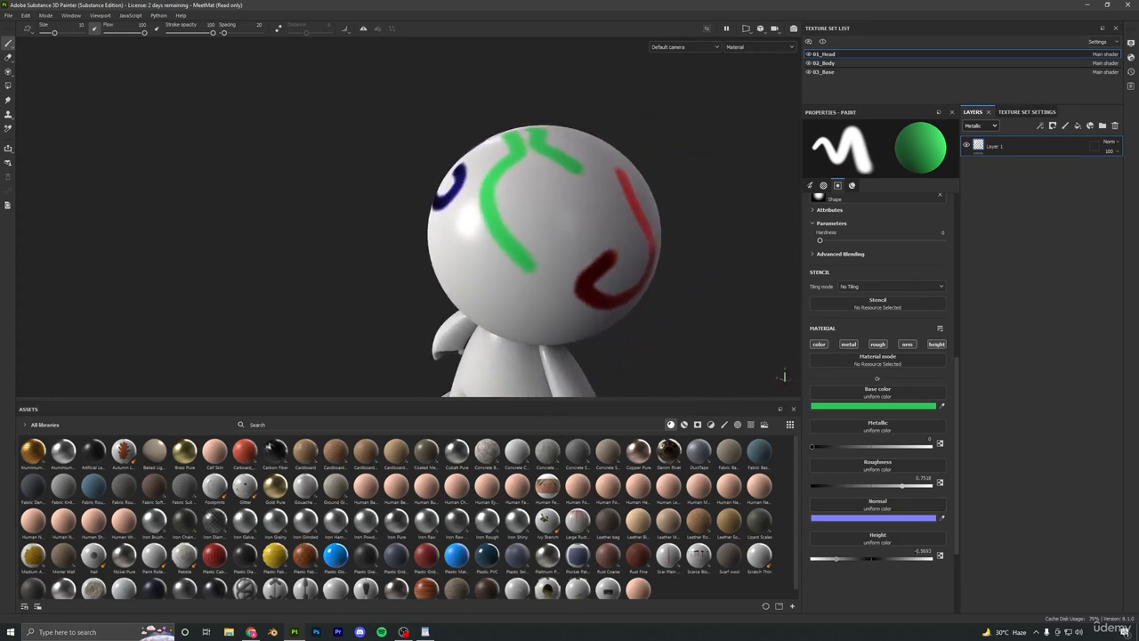
Set the brush height to about 0.67, paint a looping green stroke on the back of the head, and undo it.
drag(910, 564, 915, 561)
mouse_move(452, 224)
mouse_down()
mouse_move(534, 265)
mouse_move(618, 230)
mouse_move(545, 210)
mouse_move(495, 236)
mouse_move(503, 200)
mouse_up()
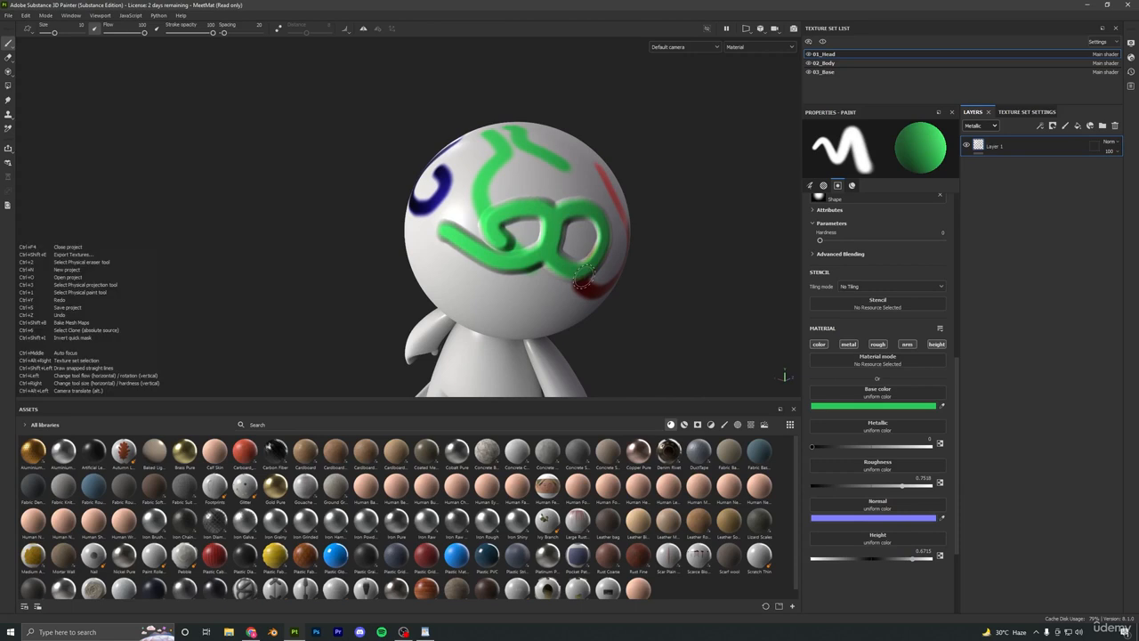
key(ctrl+z)
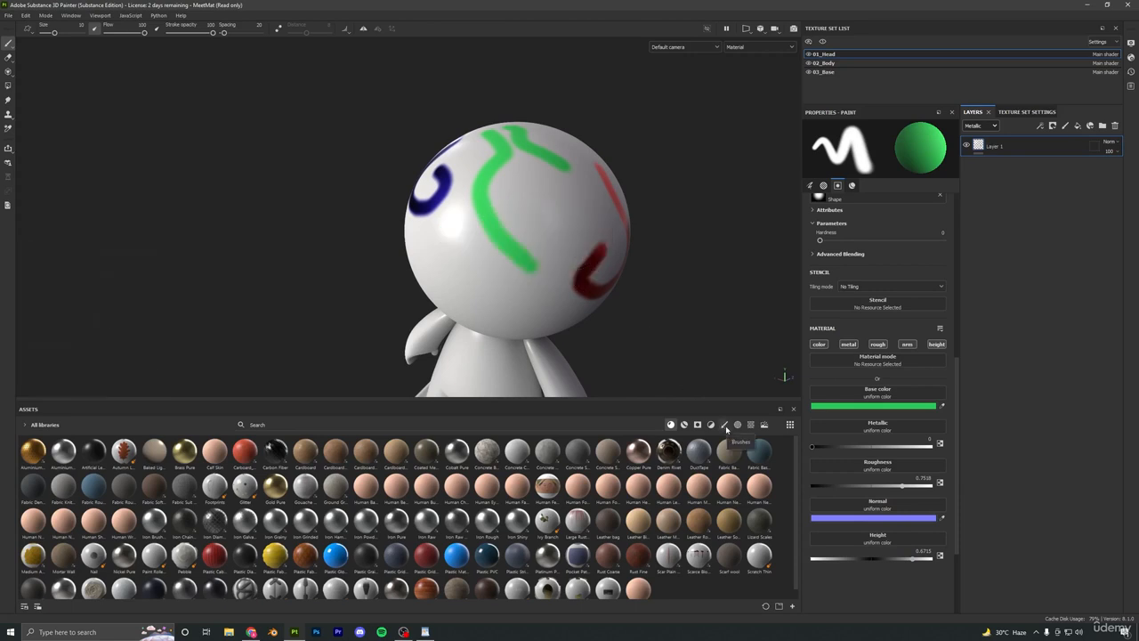
Choose the Dirt 2 brush from the brush assets, paint a spiralling raised dirt stroke over the head, and inspect it up close.
click(725, 425)
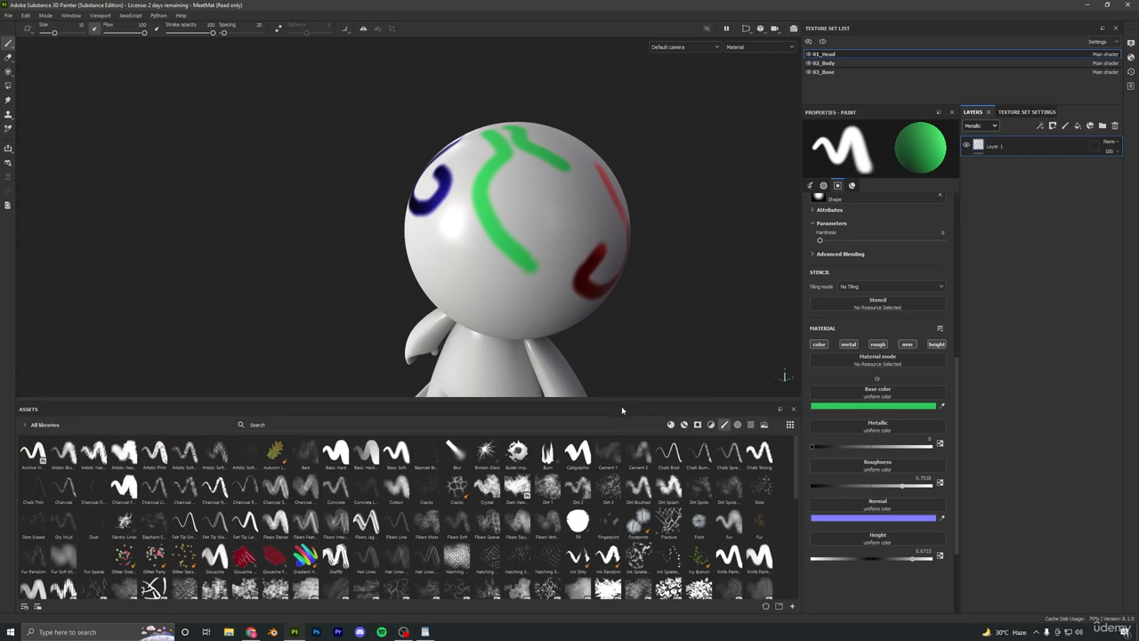
click(580, 490)
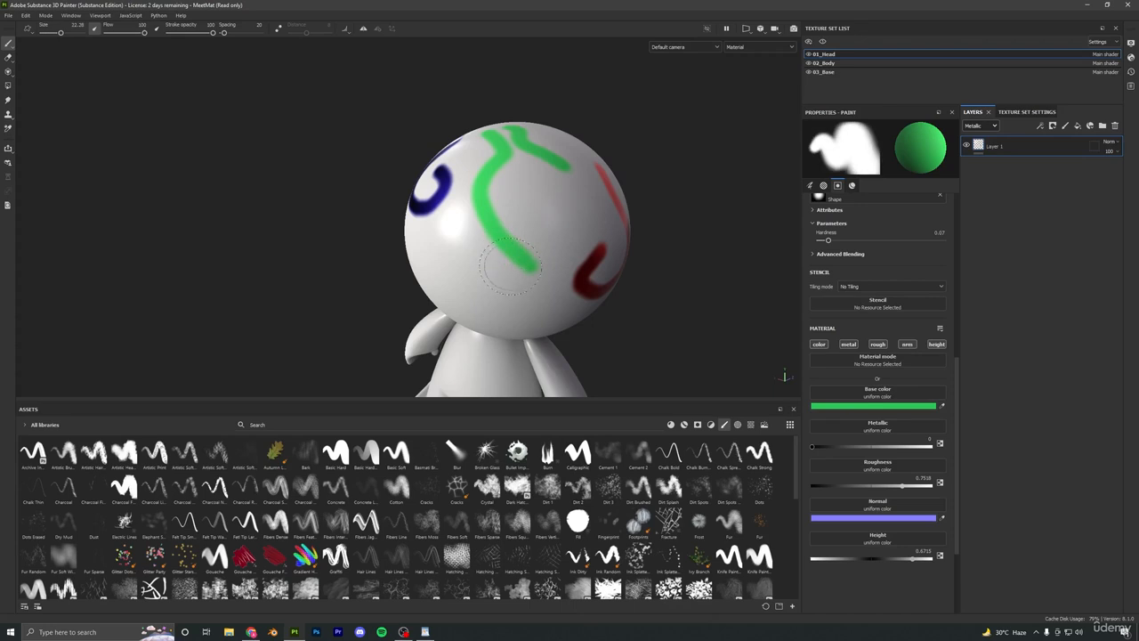
click(580, 490)
mouse_move(574, 254)
mouse_down()
mouse_move(534, 247)
mouse_move(483, 217)
mouse_move(547, 192)
mouse_move(605, 267)
mouse_move(454, 307)
mouse_move(513, 174)
mouse_up()
mouse_move(570, 235)
alt+mouse_down()
mouse_move(481, 245)
mouse_move(543, 222)
alt+mouse_up()
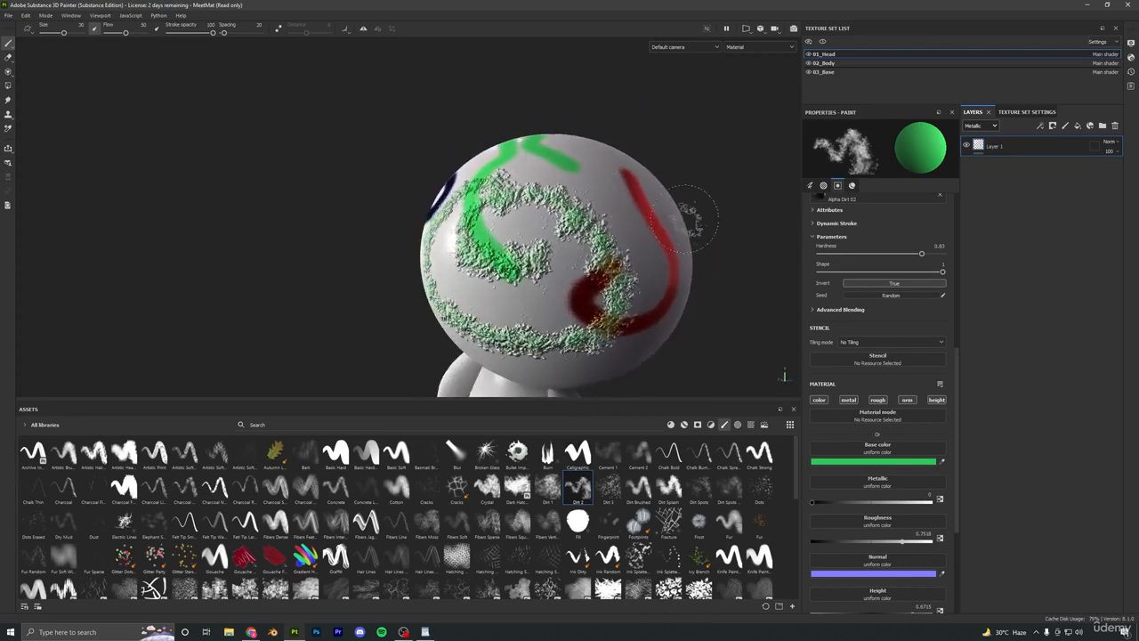
scroll(691, 216, up, 2)
alt+middle_drag(654, 242, 588, 271)
alt+drag(588, 270, 576, 238)
scroll(883, 392, down, 3)
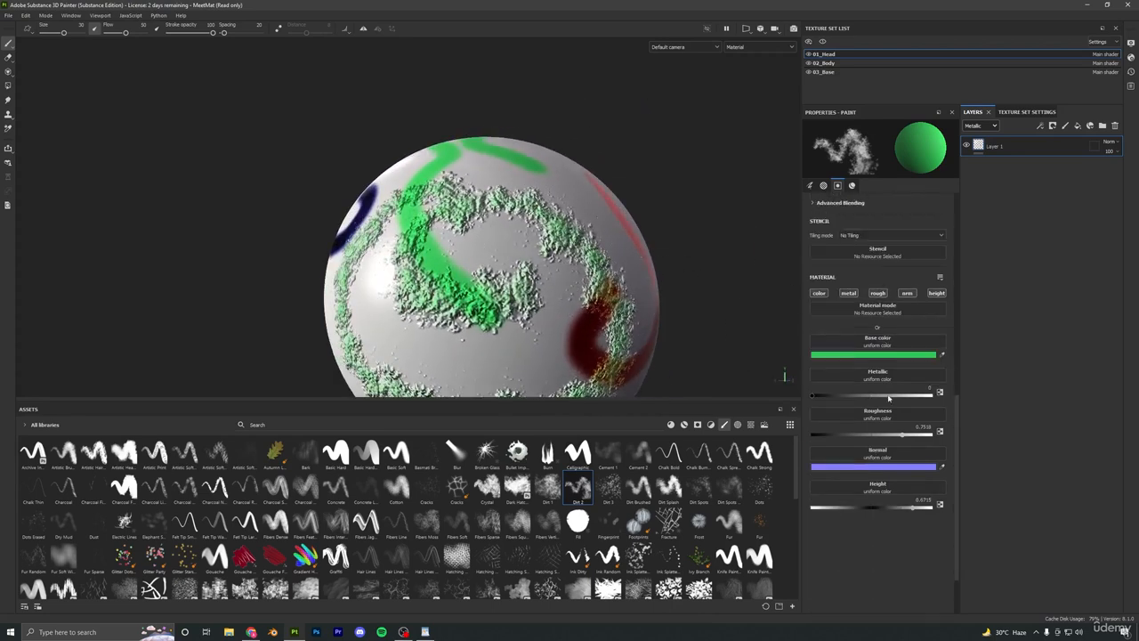
Set the brush height to about -0.52, paint a sunken dirt stroke on the head, and undo both dirt strokes.
drag(854, 507, 840, 507)
alt+drag(681, 234, 598, 213)
alt+middle_drag(598, 214, 488, 218)
mouse_move(495, 143)
mouse_down()
mouse_move(545, 198)
mouse_move(590, 278)
mouse_move(633, 226)
mouse_move(581, 158)
mouse_up()
alt+right_drag(570, 151, 423, 199)
alt+drag(423, 199, 597, 238)
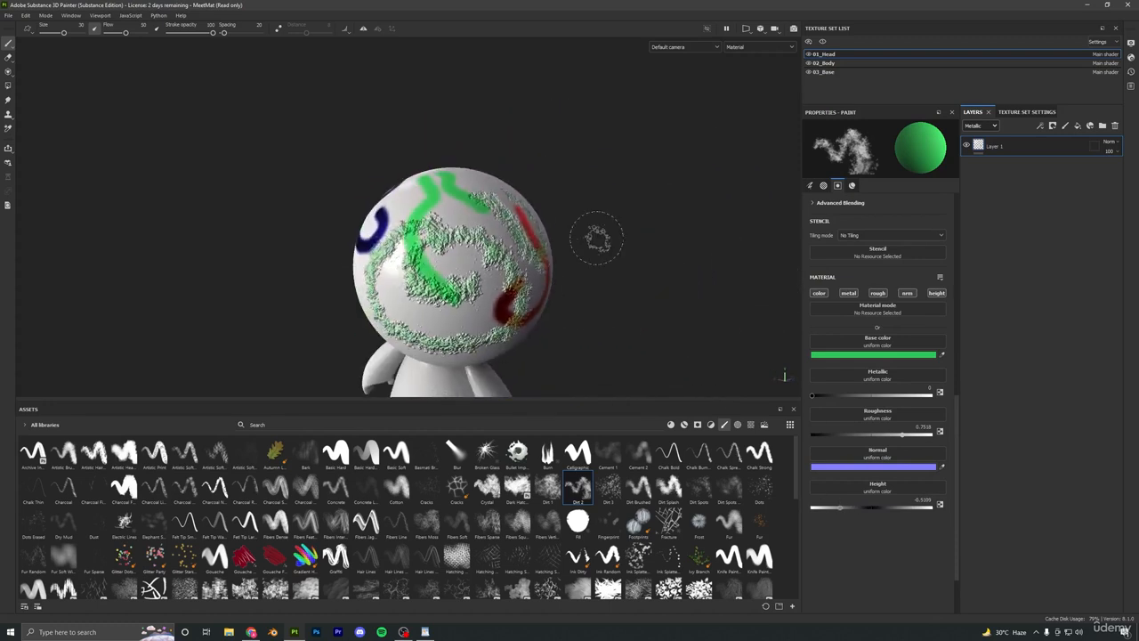
key(ctrl+z)
key(ctrl+z)
Delete Layer 1 from the head's texture set and switch the layer stack to the Base color channel.
alt+middle_drag(411, 317, 529, 304)
alt+drag(528, 304, 599, 290)
alt+middle_drag(587, 283, 594, 283)
mouse_move(594, 283)
alt+mouse_down()
mouse_move(521, 293)
mouse_move(526, 255)
alt+mouse_up()
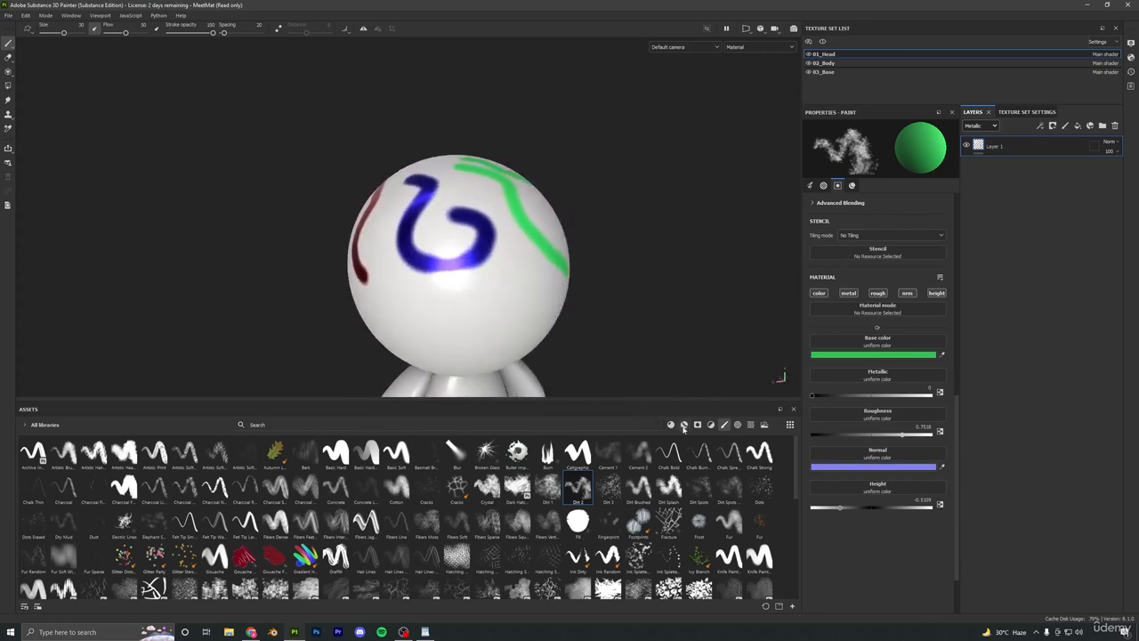
alt+drag(522, 305, 720, 246)
key(Delete)
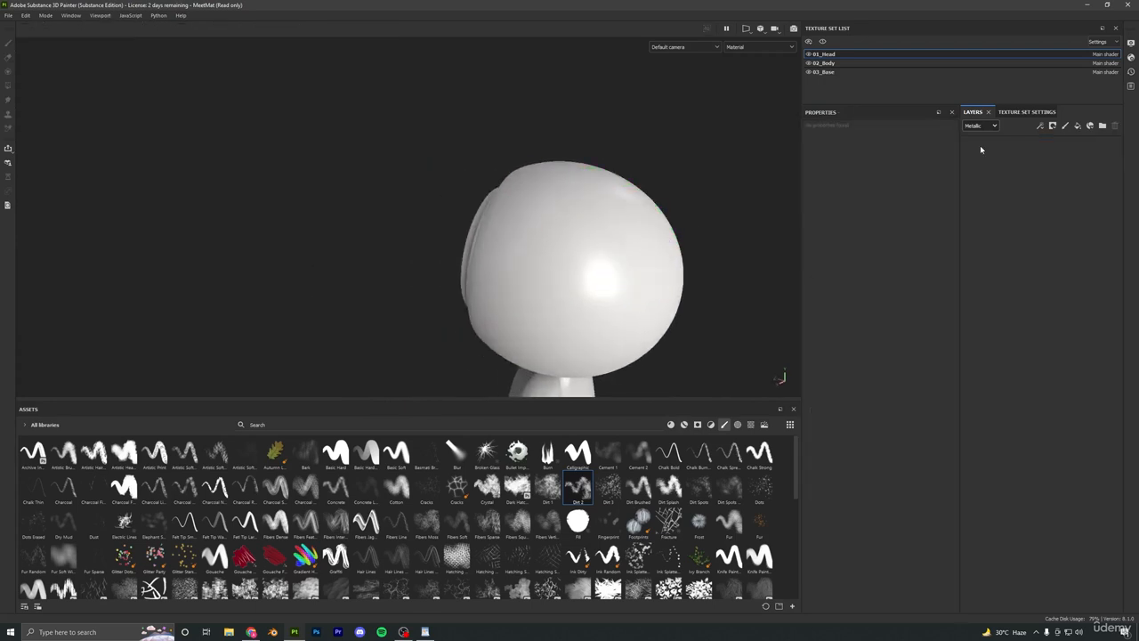
click(988, 128)
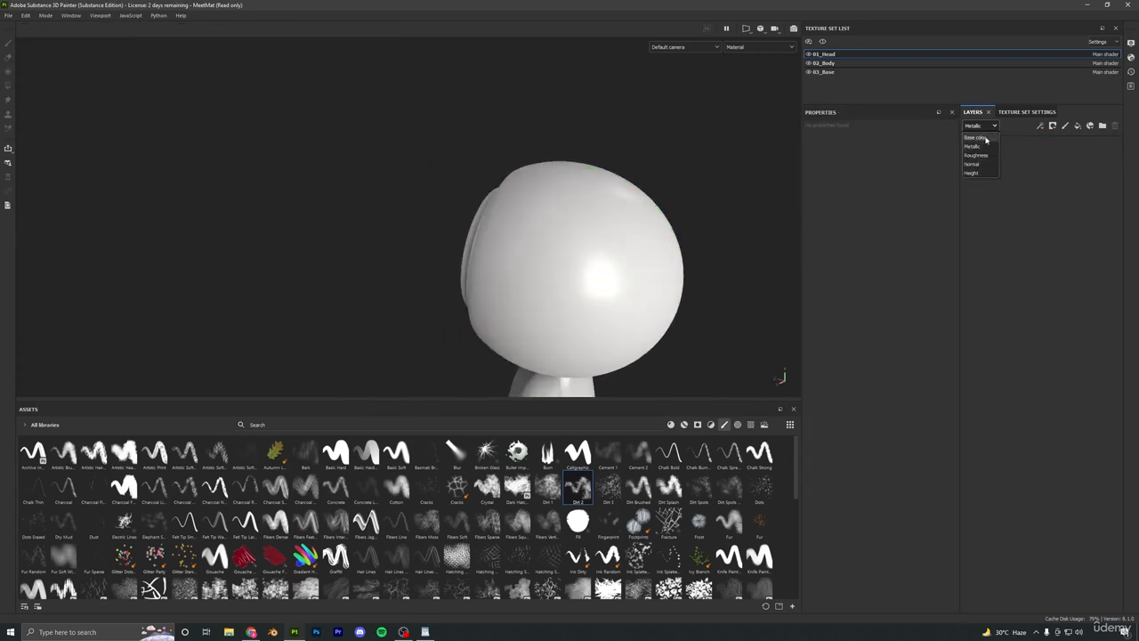
click(986, 139)
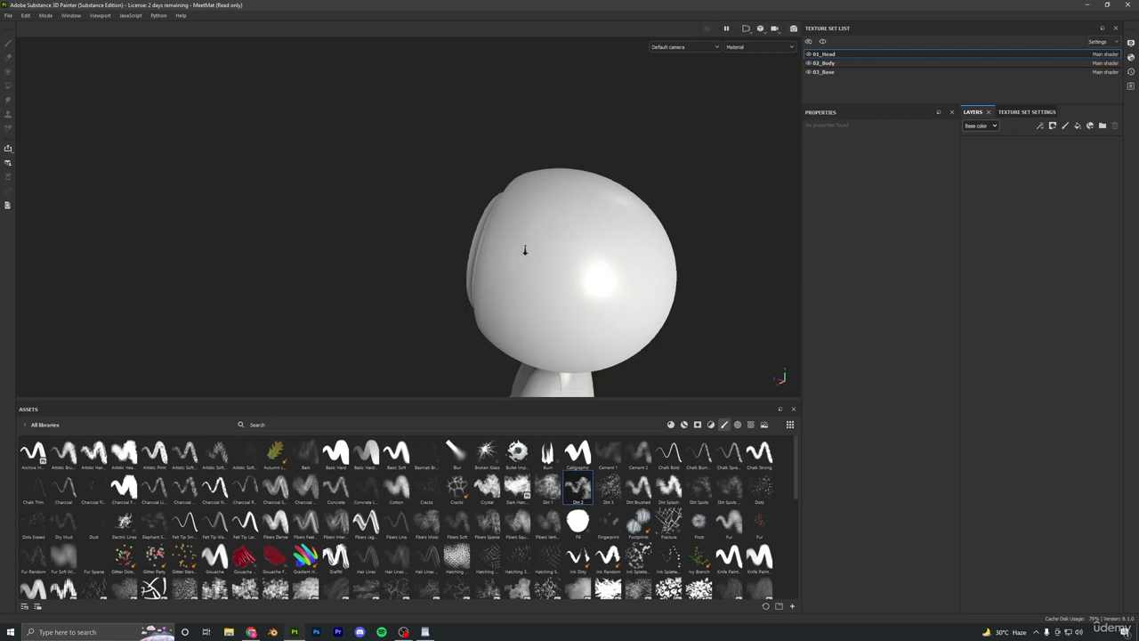
mouse_move(524, 246)
alt+mouse_down()
mouse_move(549, 199)
mouse_move(405, 225)
mouse_move(538, 258)
alt+mouse_up()
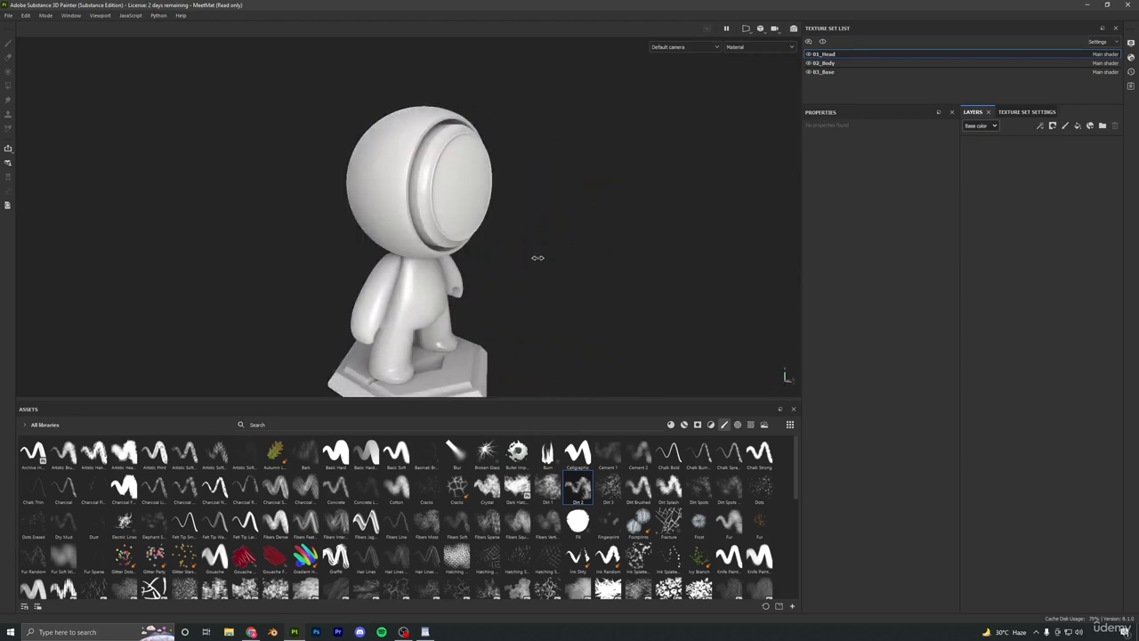
Add three fill layers to the head's empty layer stack.
click(1078, 127)
click(1078, 126)
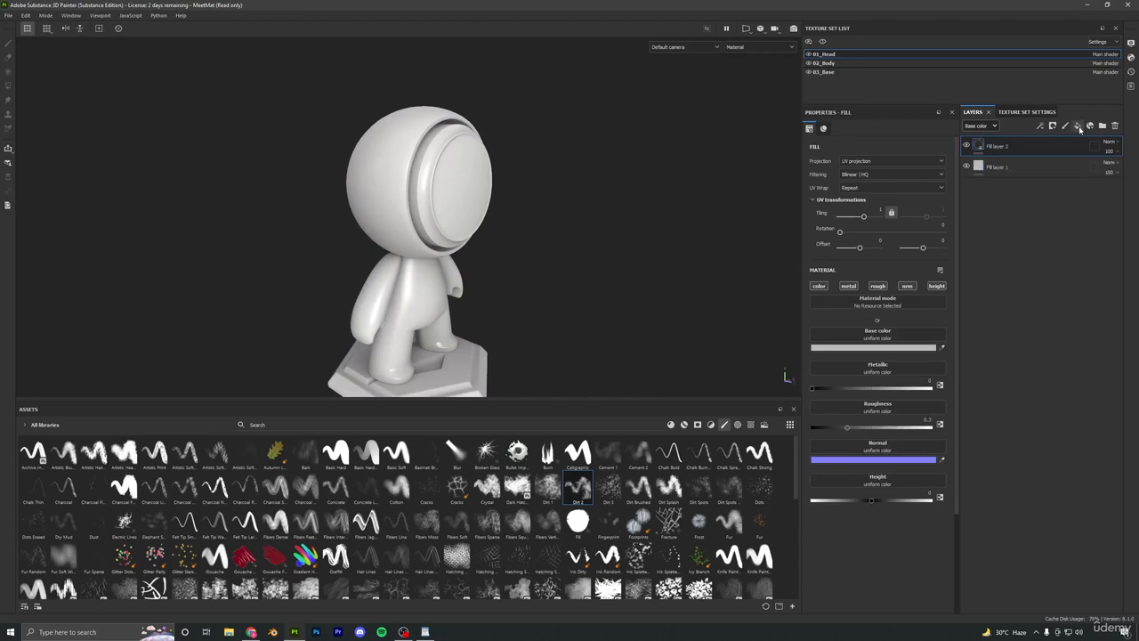
click(1078, 126)
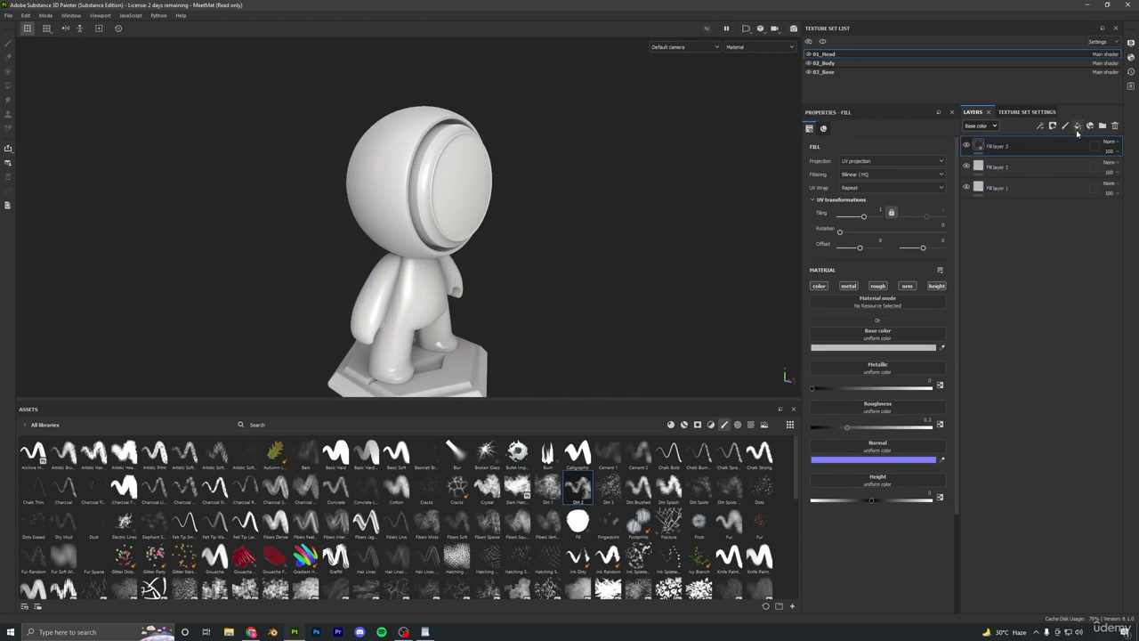
Set the base color of Fill layer 1 to bright red.
click(992, 188)
click(869, 346)
drag(970, 388, 962, 392)
click(985, 350)
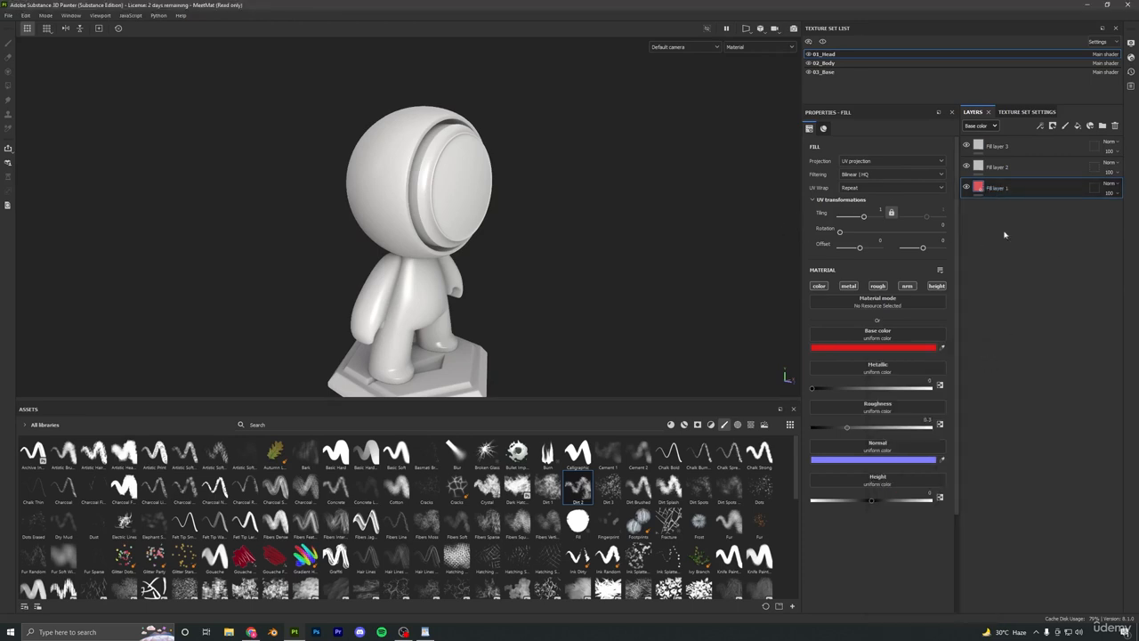
drag(991, 185, 1013, 203)
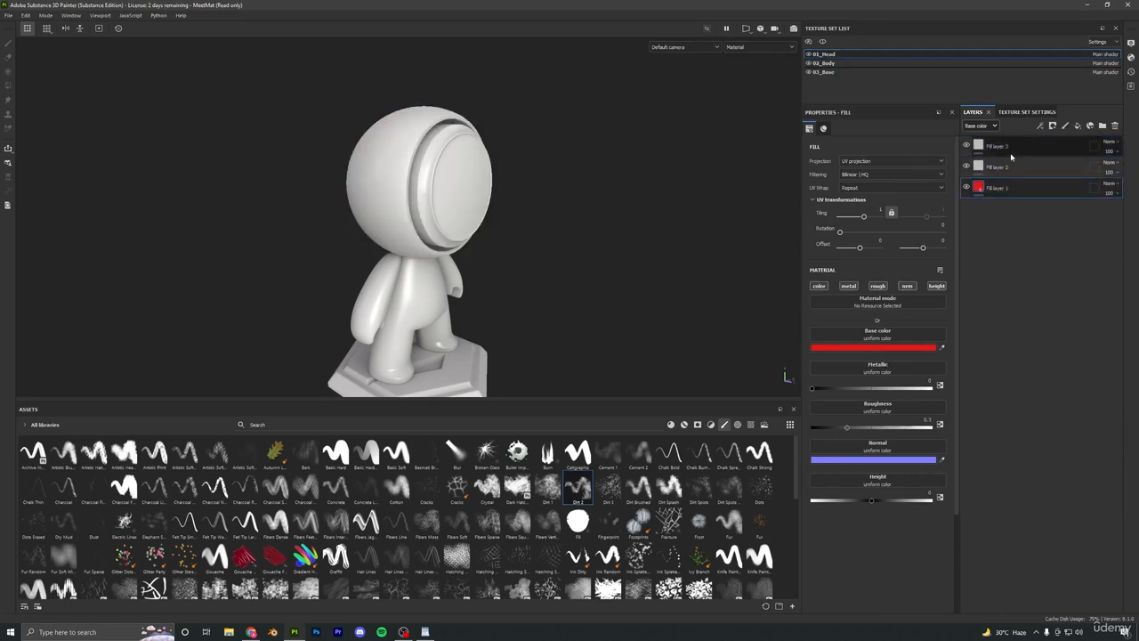
Set the base color of Fill layer 3 to a saturated blue.
click(978, 144)
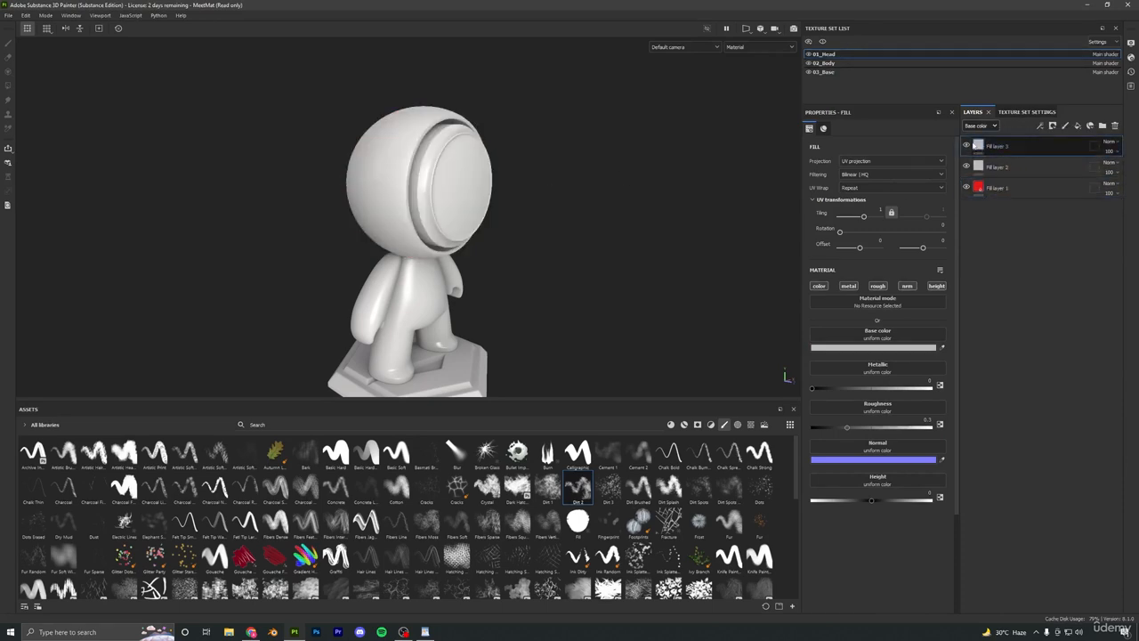
click(877, 348)
mouse_move(961, 409)
mouse_down()
mouse_move(929, 446)
mouse_move(981, 409)
mouse_up()
drag(921, 401, 964, 392)
click(986, 352)
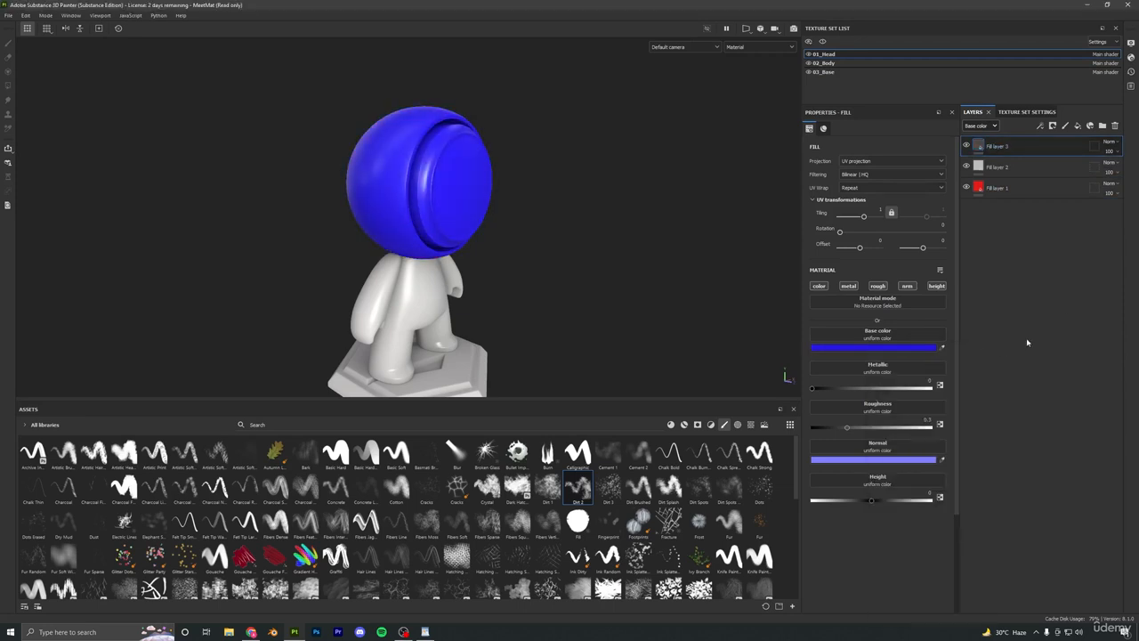
Group the three fill layers into a folder and collapse it.
shift+click(1010, 192)
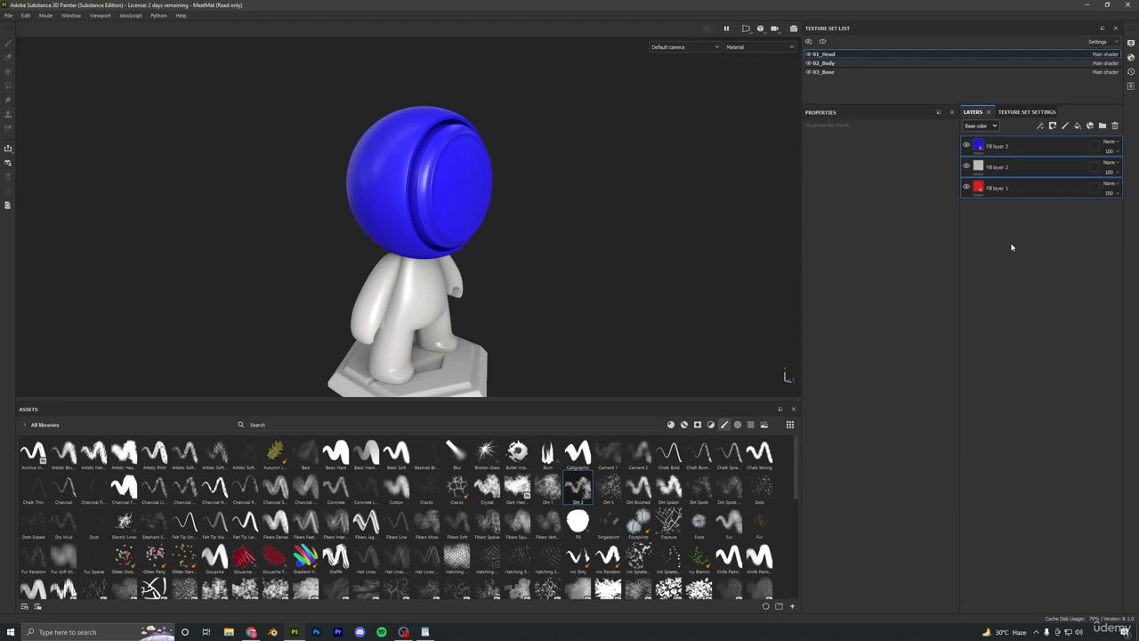
right_click(1000, 169)
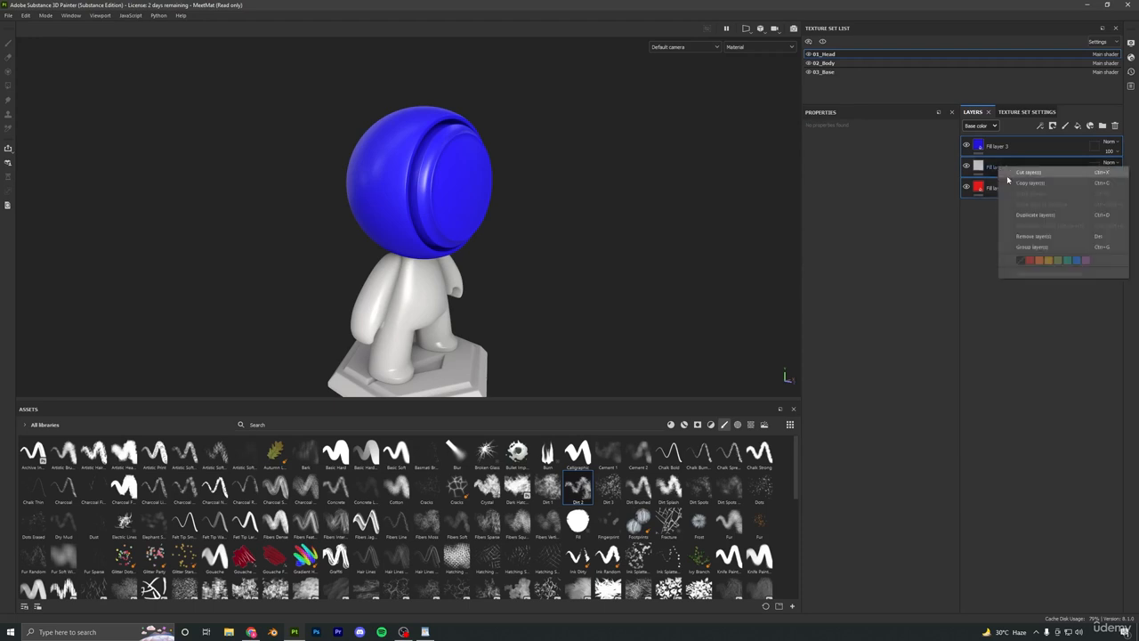
click(1037, 247)
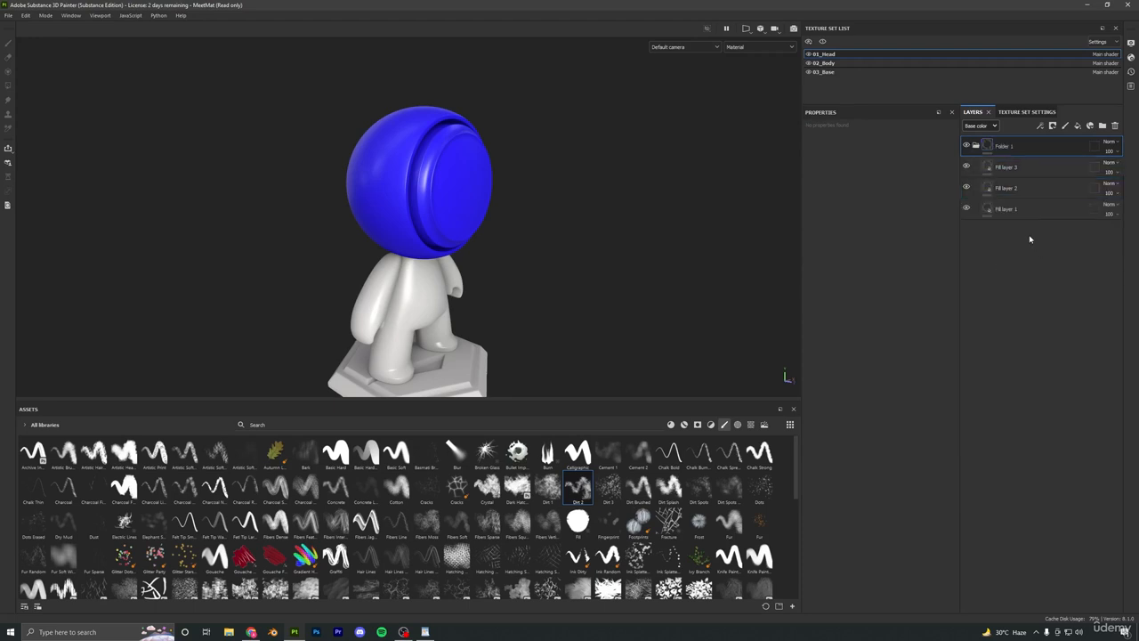
click(977, 146)
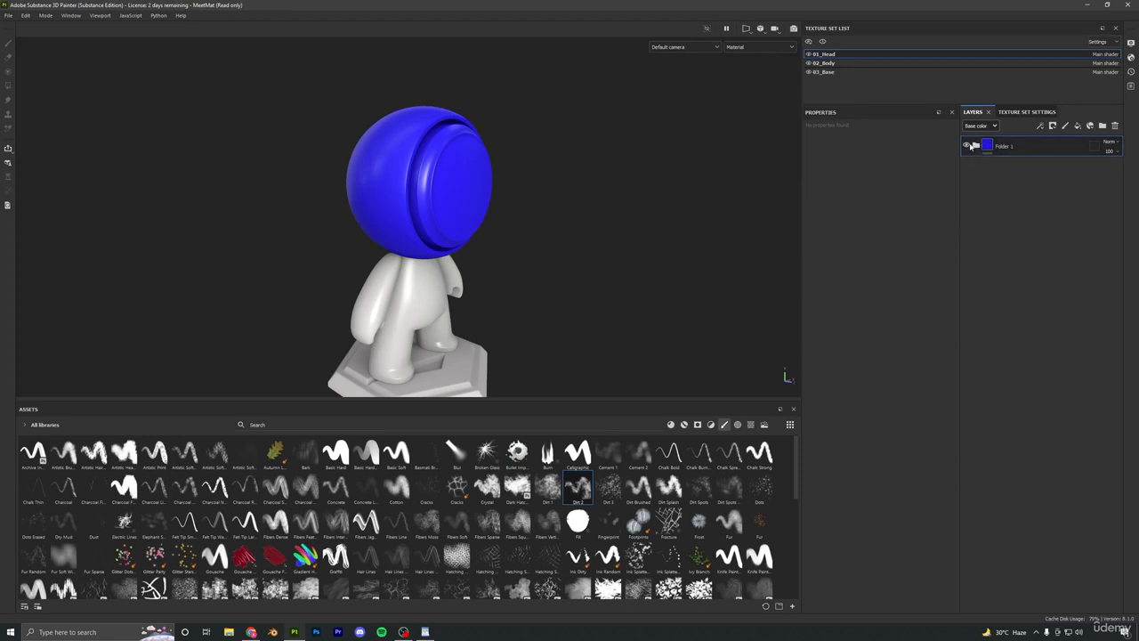
Rename the folder to dfsdf, check its expanded and collapsed states, and undo the rename and the grouping.
double_click(979, 149)
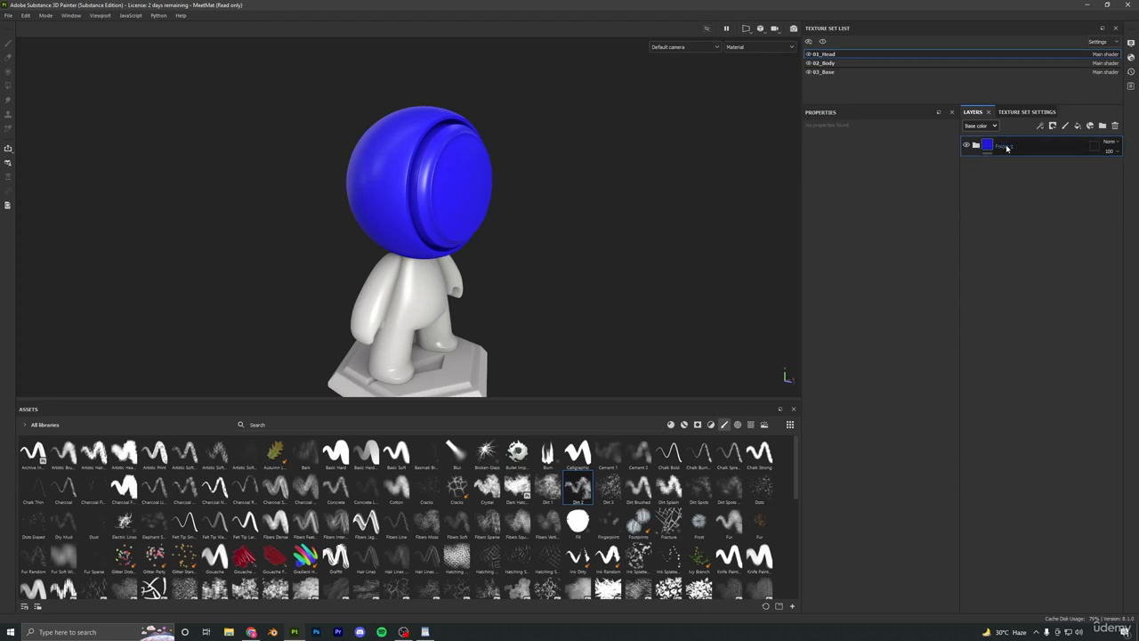
text(dfsdf)
key(Return)
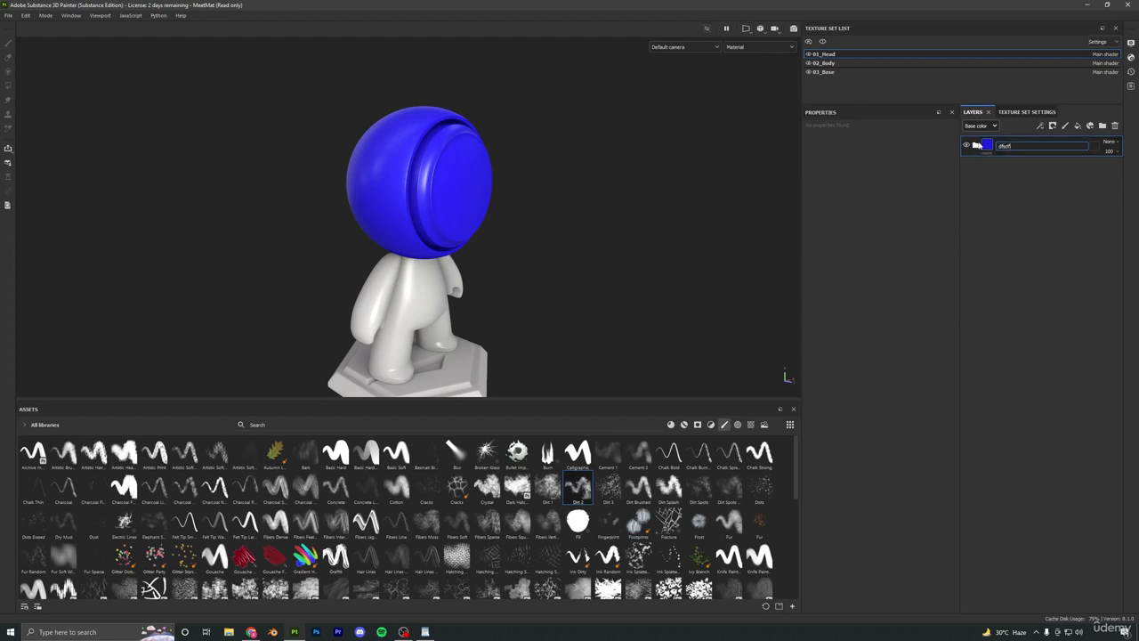
click(977, 145)
click(976, 146)
click(977, 147)
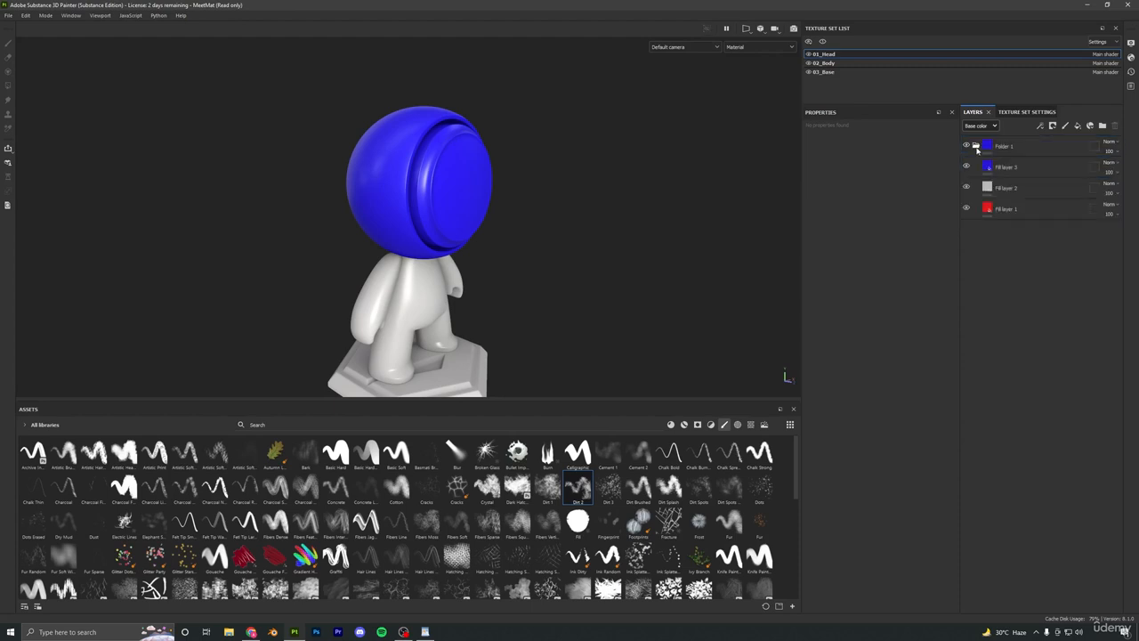
key(ctrl+z)
Group all three fill layers once more, collapse and expand the folder, and undo the grouping.
click(999, 150)
shift+click(1003, 194)
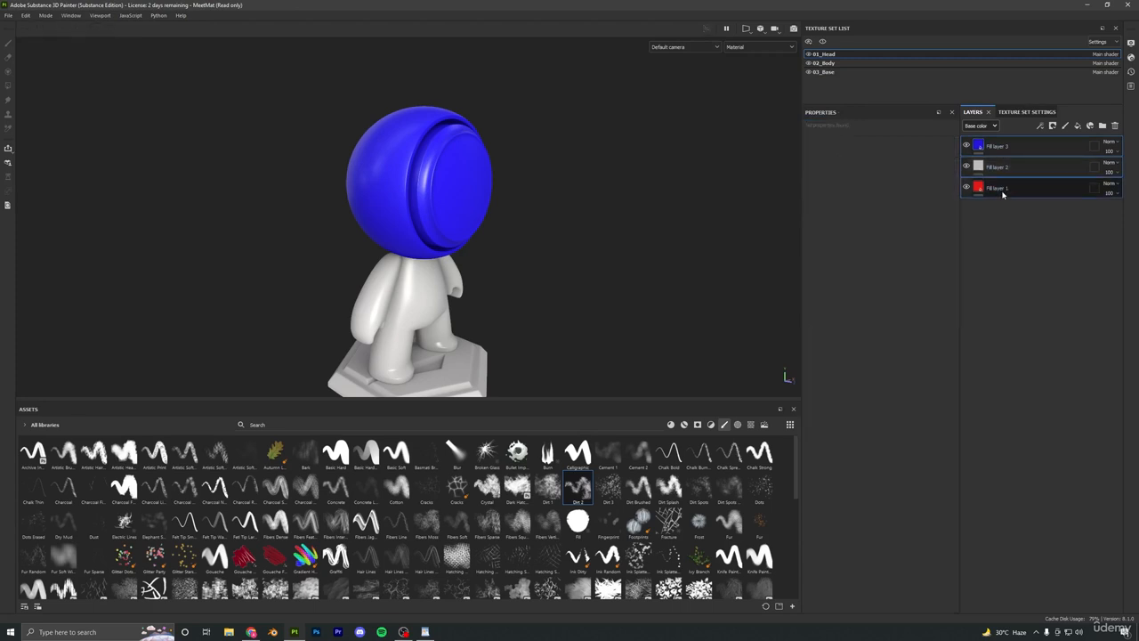
key(ctrl+g)
click(976, 147)
click(976, 147)
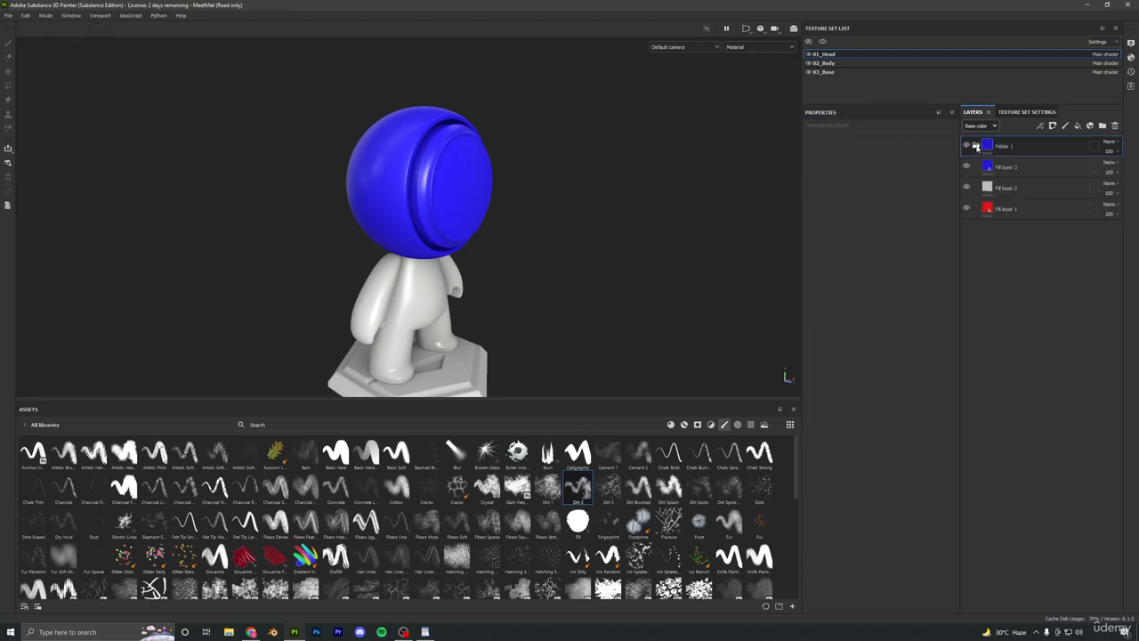
key(ctrl+z)
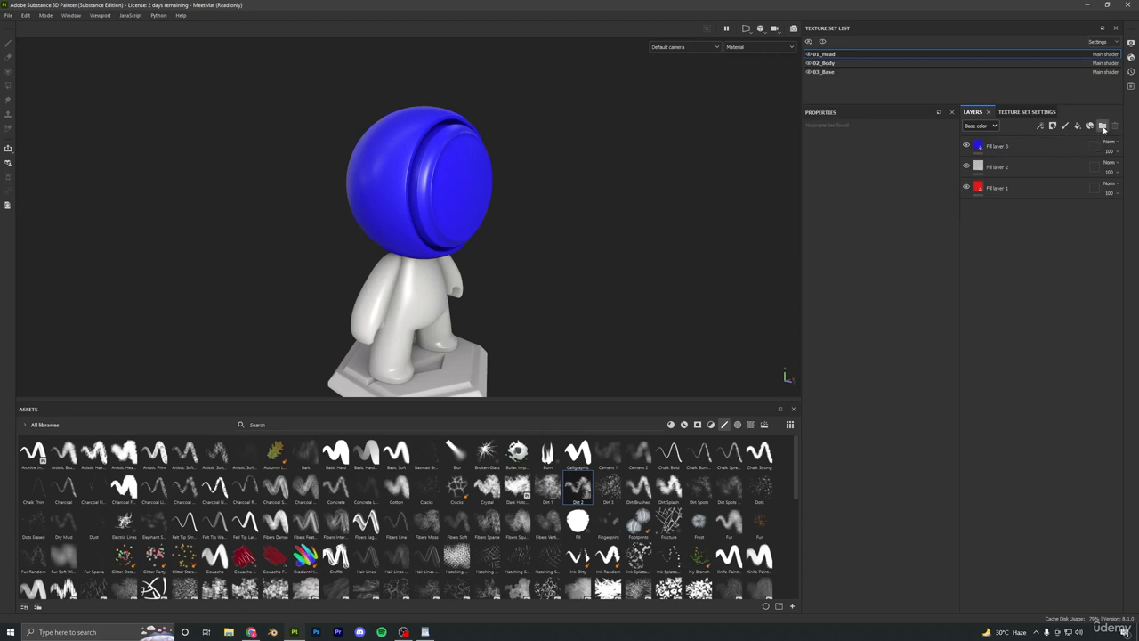
Create an empty folder above the fill layers, move all three fill layers into it, and collapse it.
click(1104, 129)
click(995, 170)
shift+click(1007, 210)
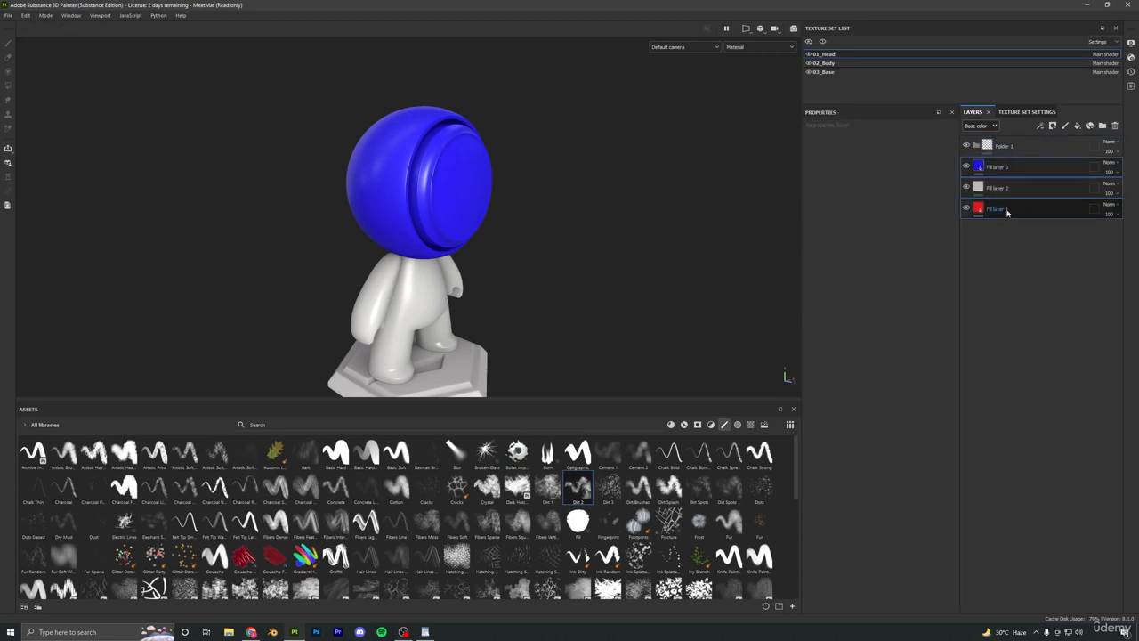
drag(1009, 211, 1016, 145)
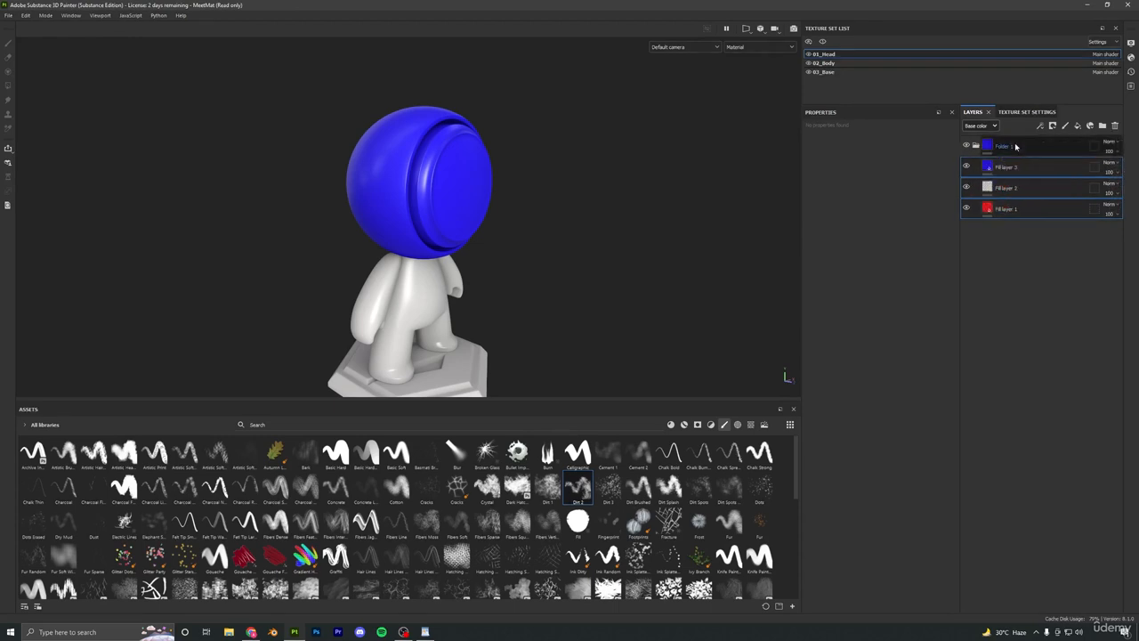
alt+drag(536, 211, 380, 220)
alt+right_drag(380, 220, 493, 236)
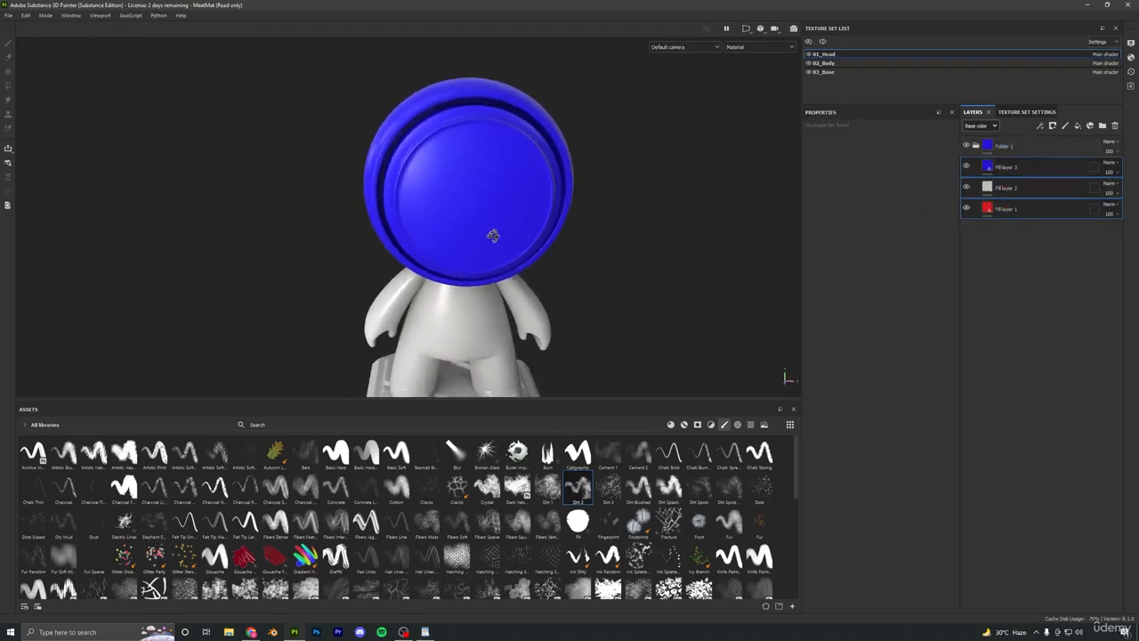
alt+drag(493, 236, 436, 239)
drag(995, 169, 1000, 146)
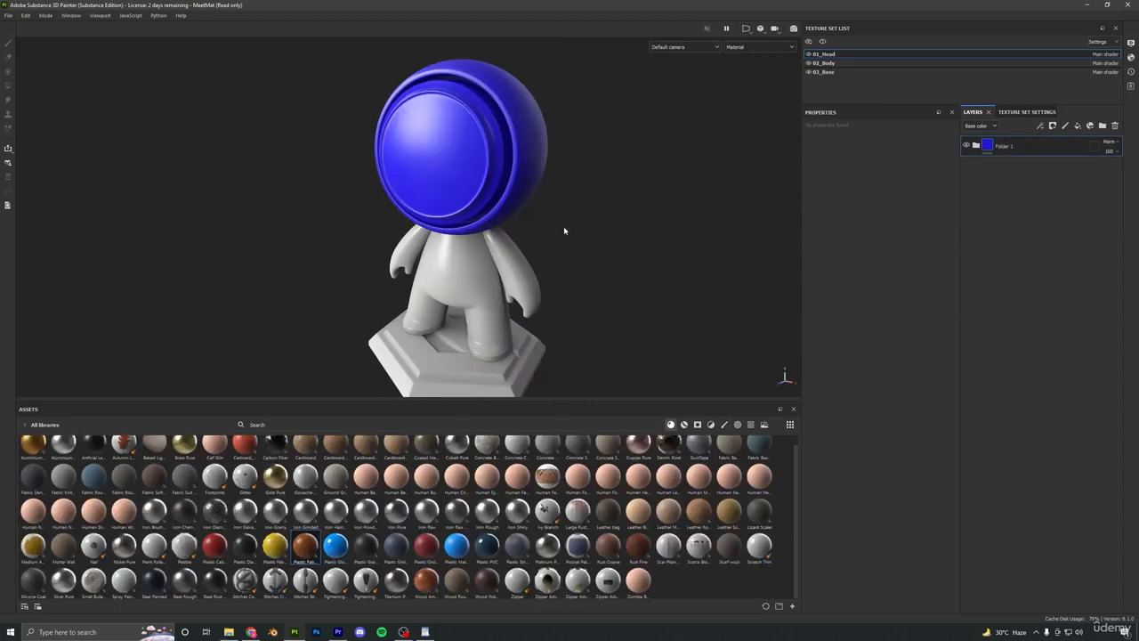
alt+drag(564, 227, 536, 255)
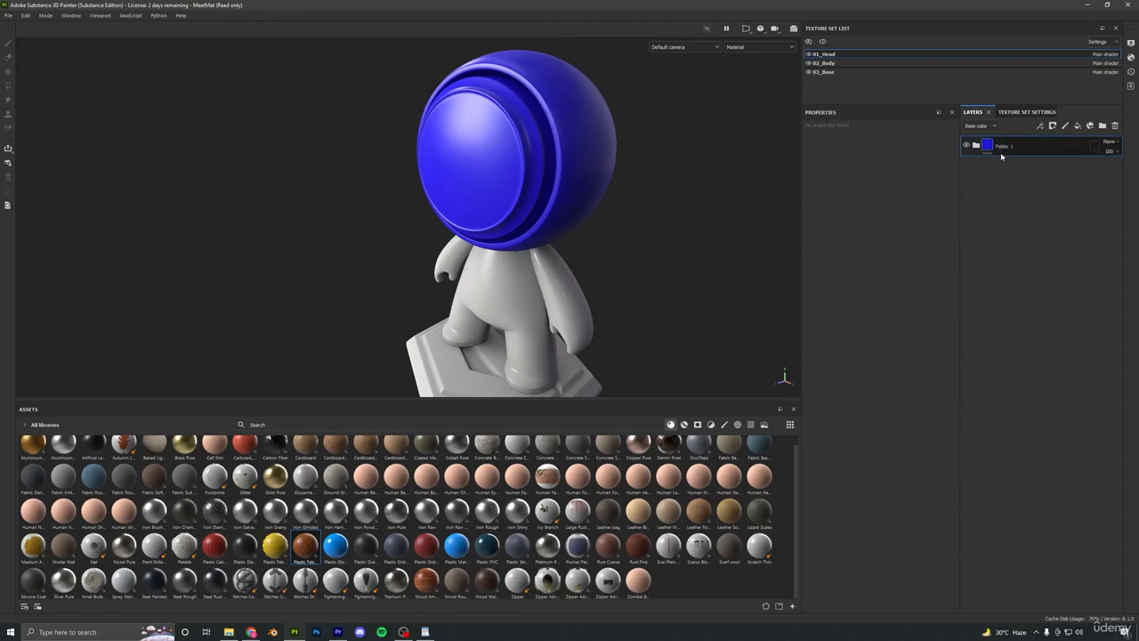
Examine the blend modes, effects and mask types available for the folder without applying any.
click(1115, 142)
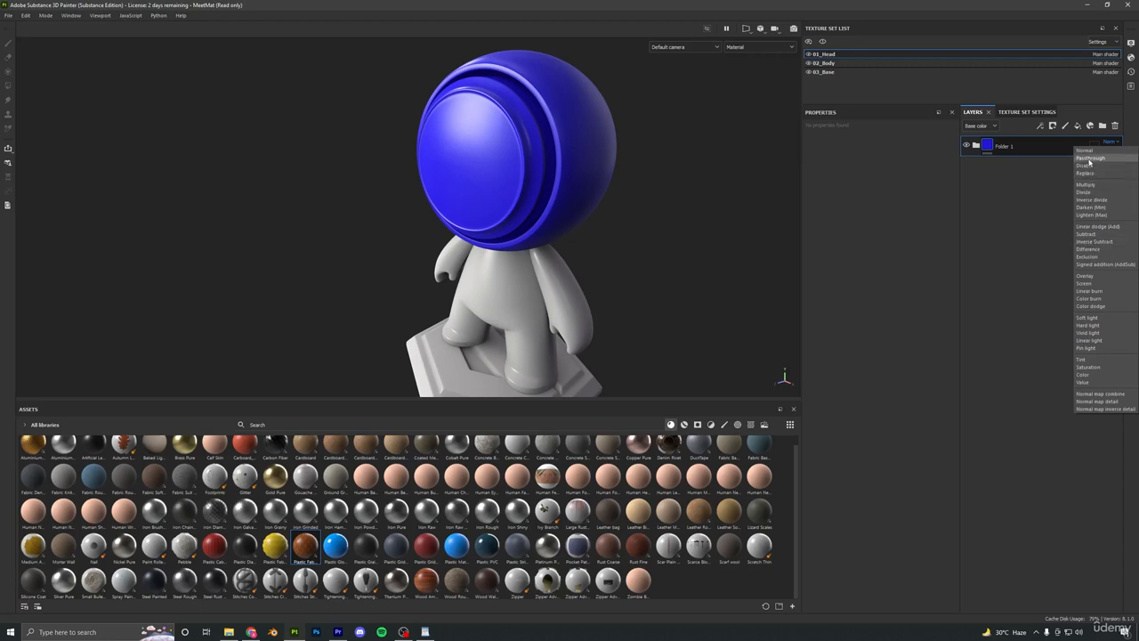
click(1041, 126)
click(1053, 128)
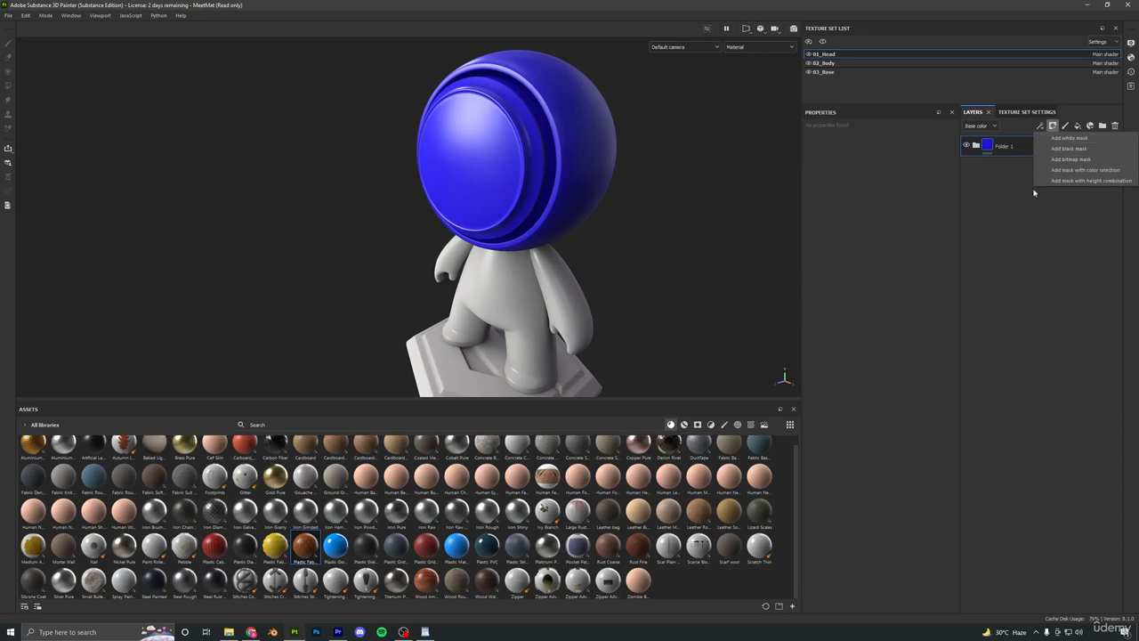
click(1049, 239)
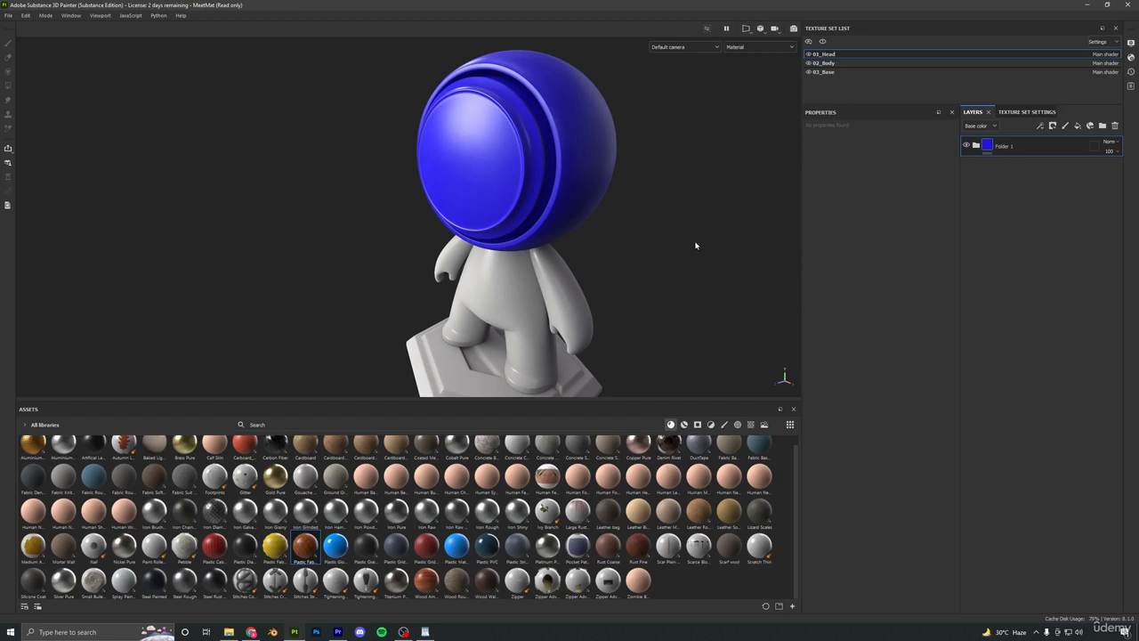
click(1040, 126)
Delete the folder with all its fill layers from the head.
click(1116, 127)
alt+drag(564, 281, 616, 235)
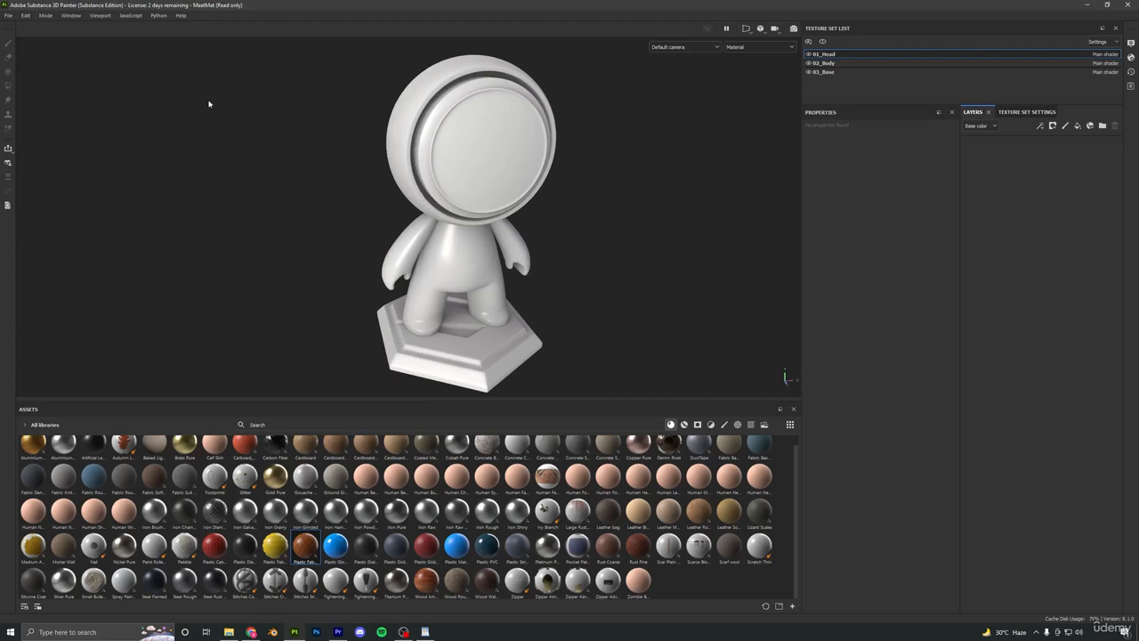
Switch to File Explorer and open the Drill_Final project from the Substance Painter Files folder.
click(229, 632)
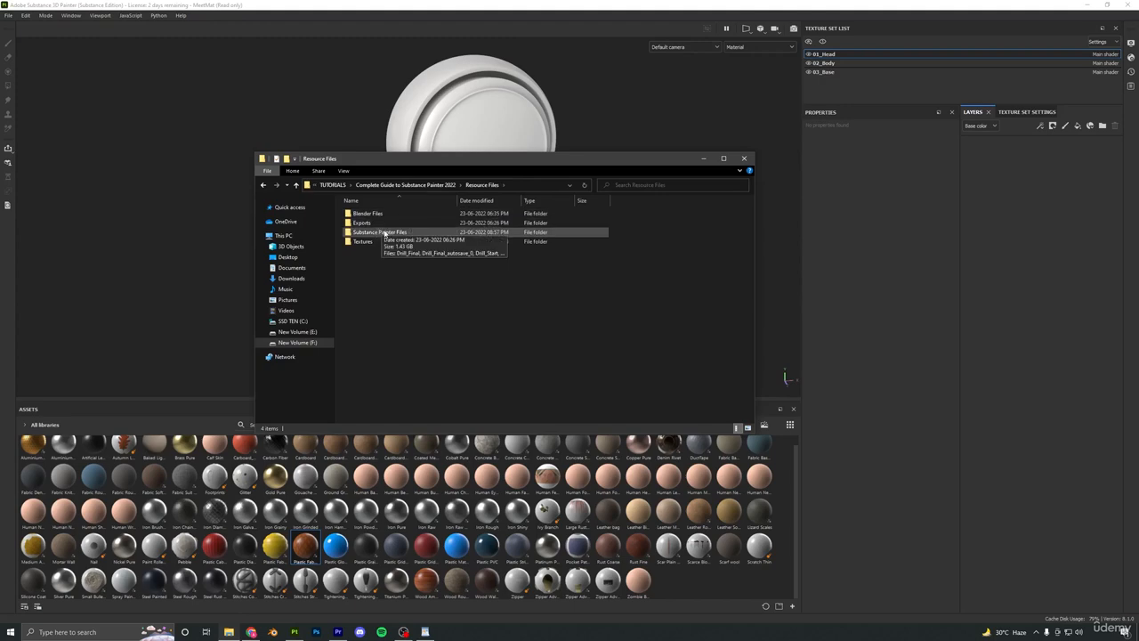
double_click(383, 231)
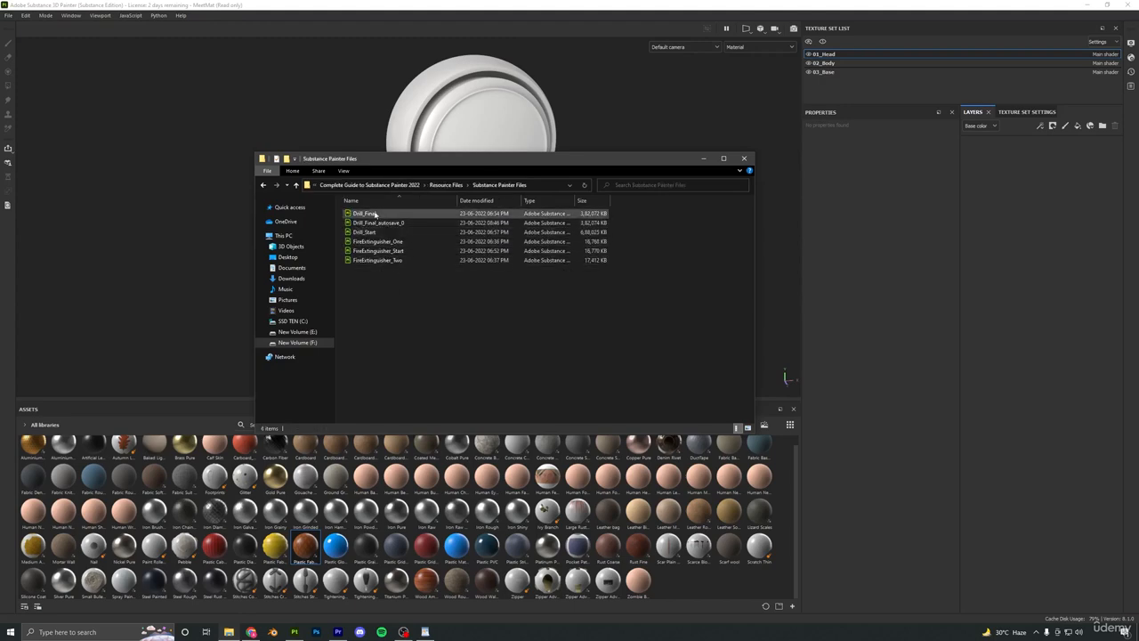
click(376, 214)
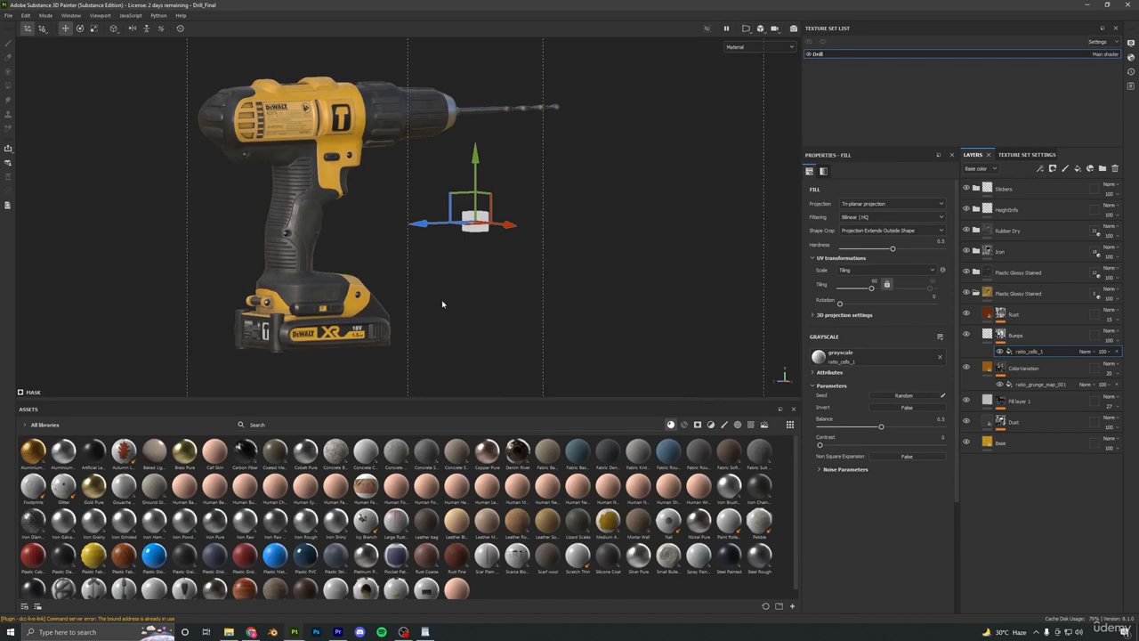
Collapse the yellow Plastic Glossy Stained folder and view the textured drill up close.
alt+drag(442, 304, 498, 165)
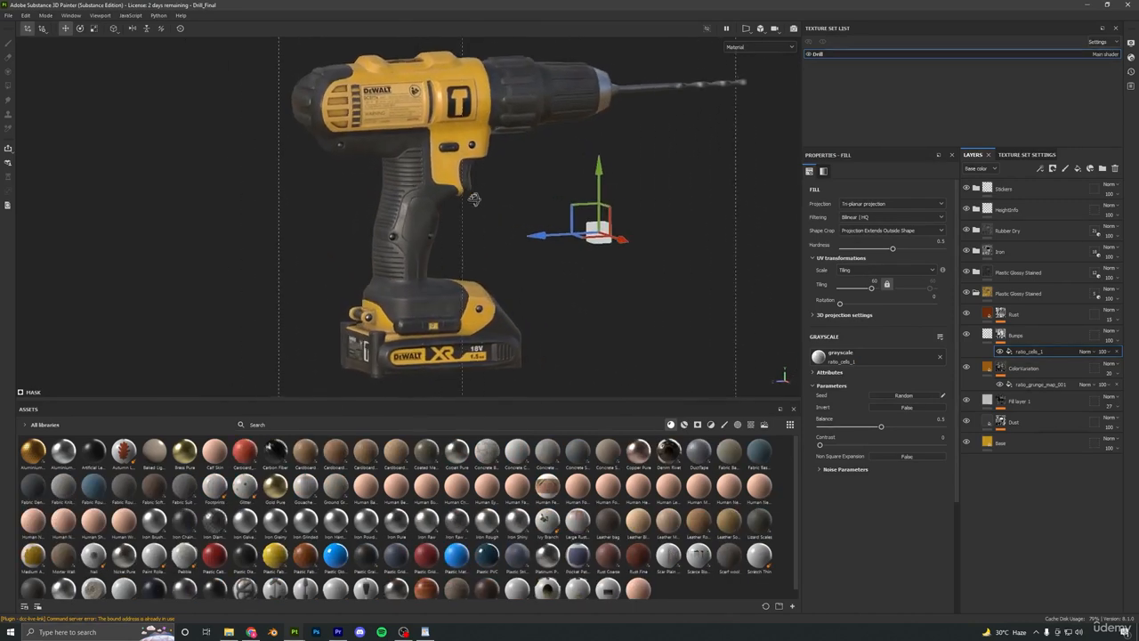
click(990, 293)
click(990, 294)
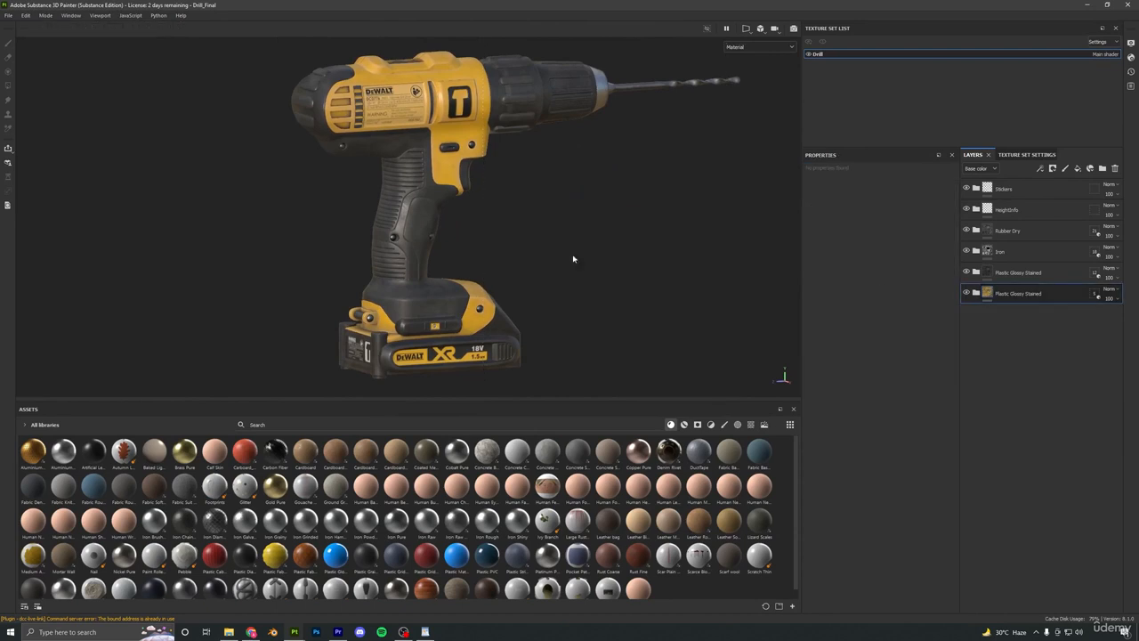
alt+drag(572, 257, 552, 239)
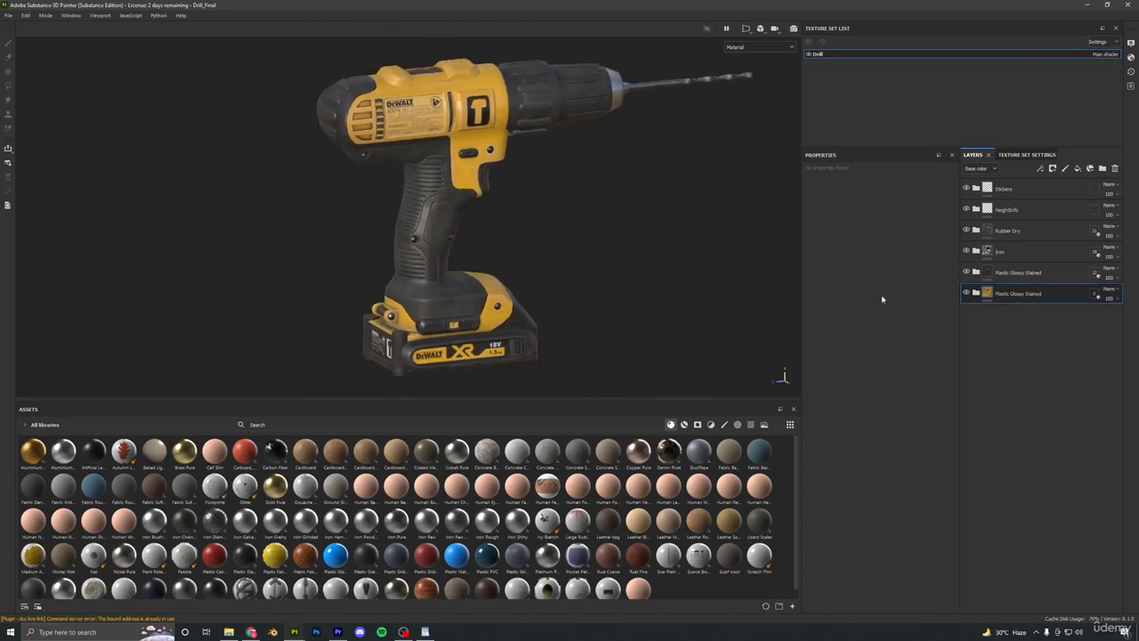
alt+middle_drag(552, 233, 628, 219)
scroll(630, 219, up, 1)
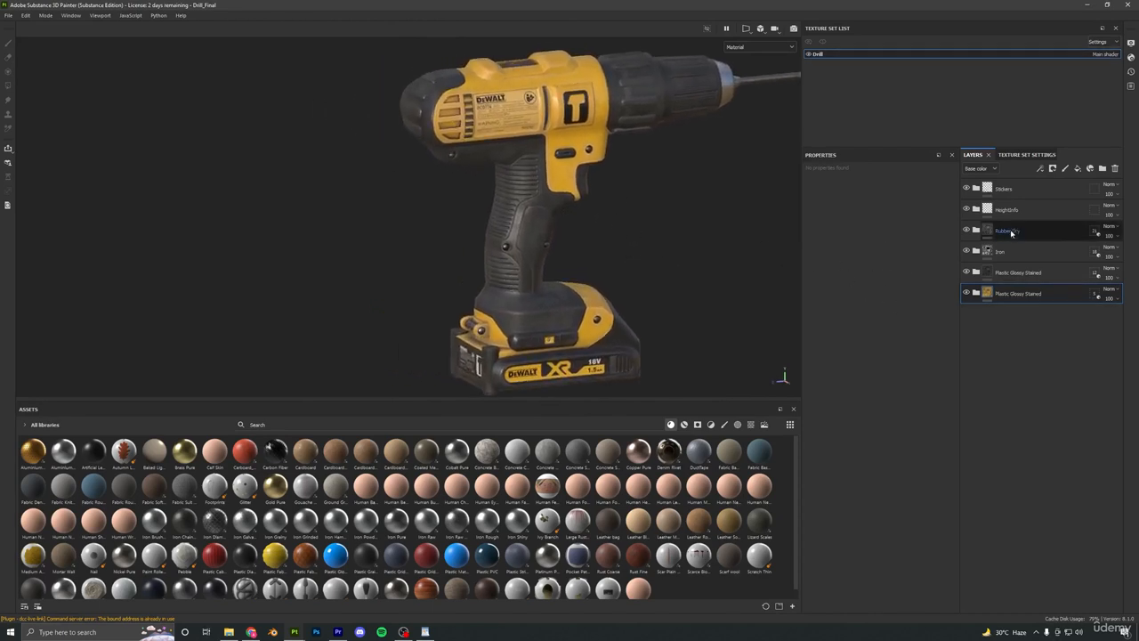
Examine the layers inside the two Plastic Glossy Stained folders and the Iron folder, leaving each collapsed.
click(976, 293)
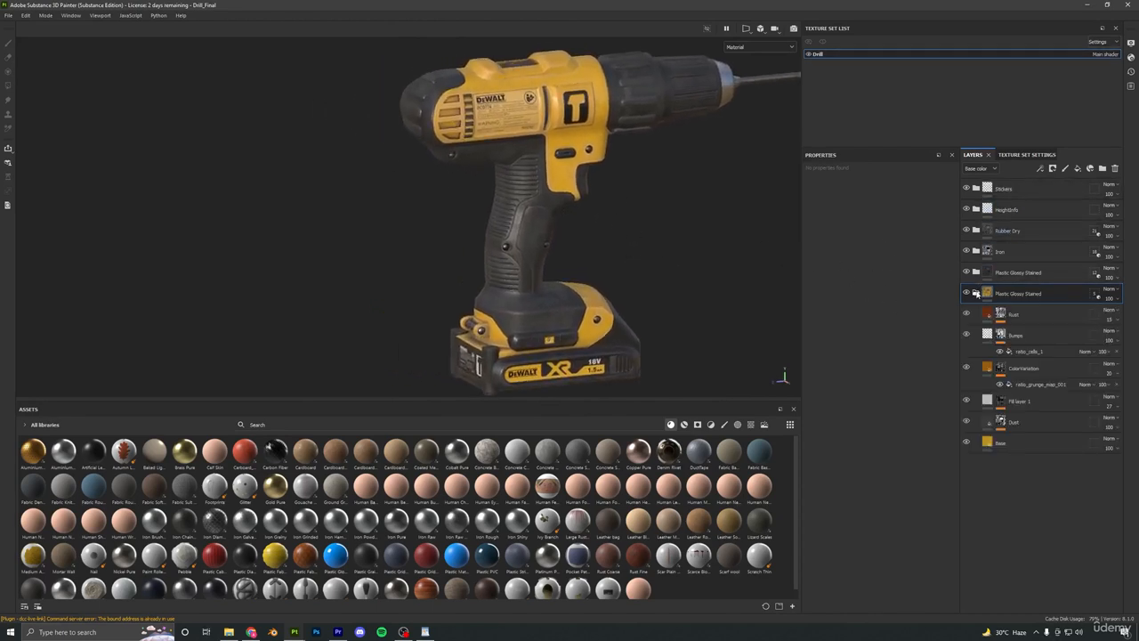
click(976, 294)
click(976, 272)
click(976, 272)
click(977, 252)
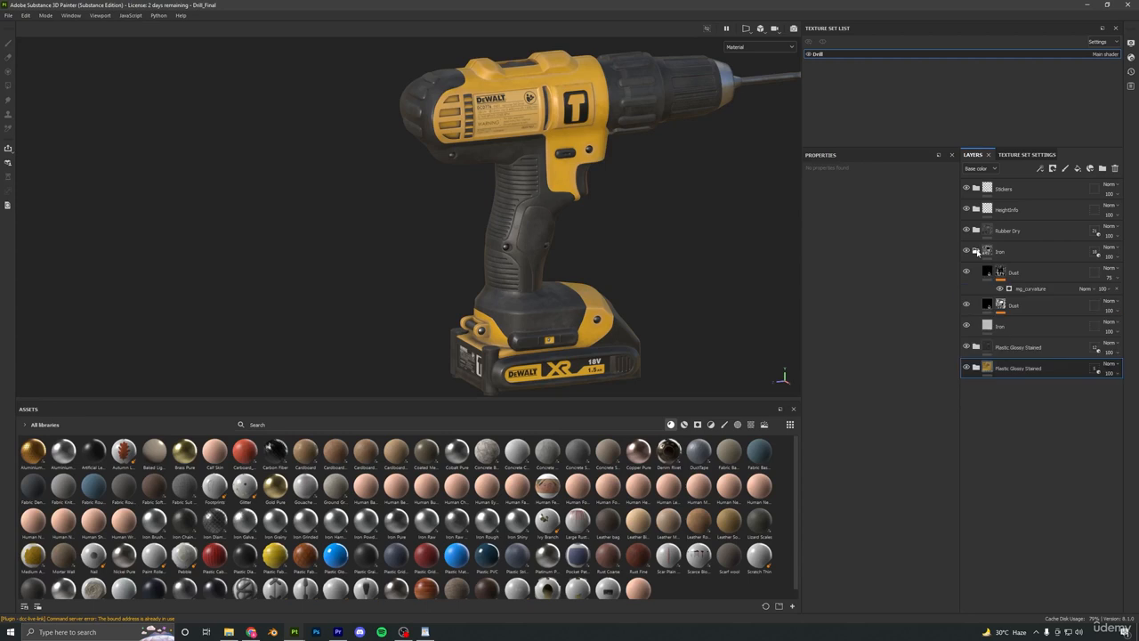
click(976, 252)
alt+middle_drag(652, 214, 574, 268)
scroll(586, 219, up, 1)
alt+middle_drag(763, 270, 749, 308)
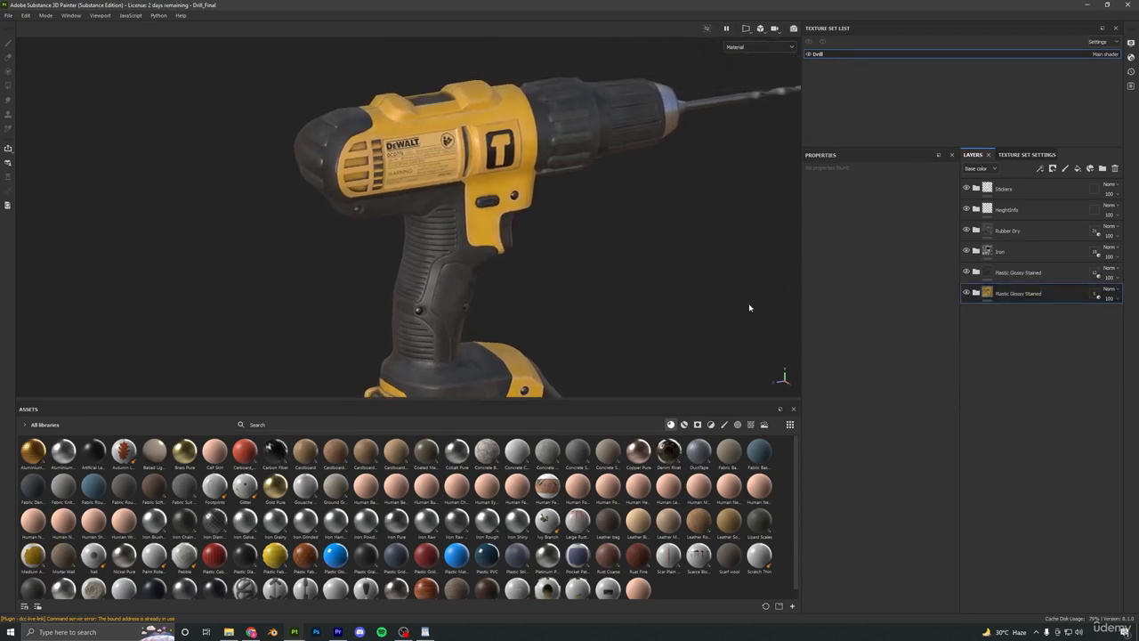
Hide and reshow the yellow Plastic Glossy Stained folder, and look through the drill's texture set settings.
click(966, 294)
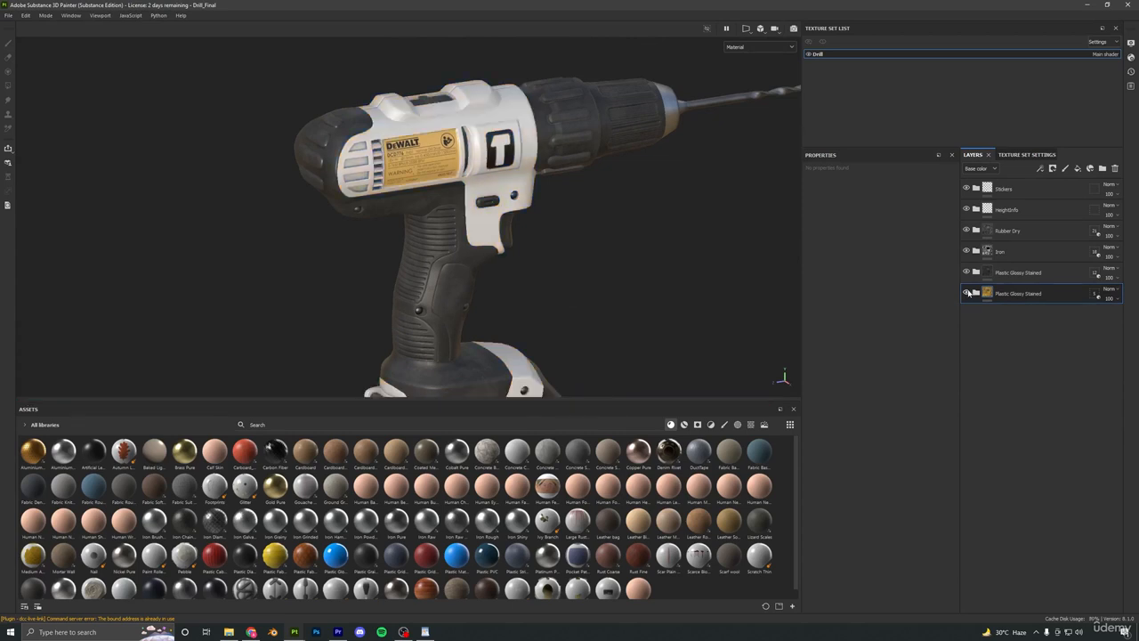
click(967, 293)
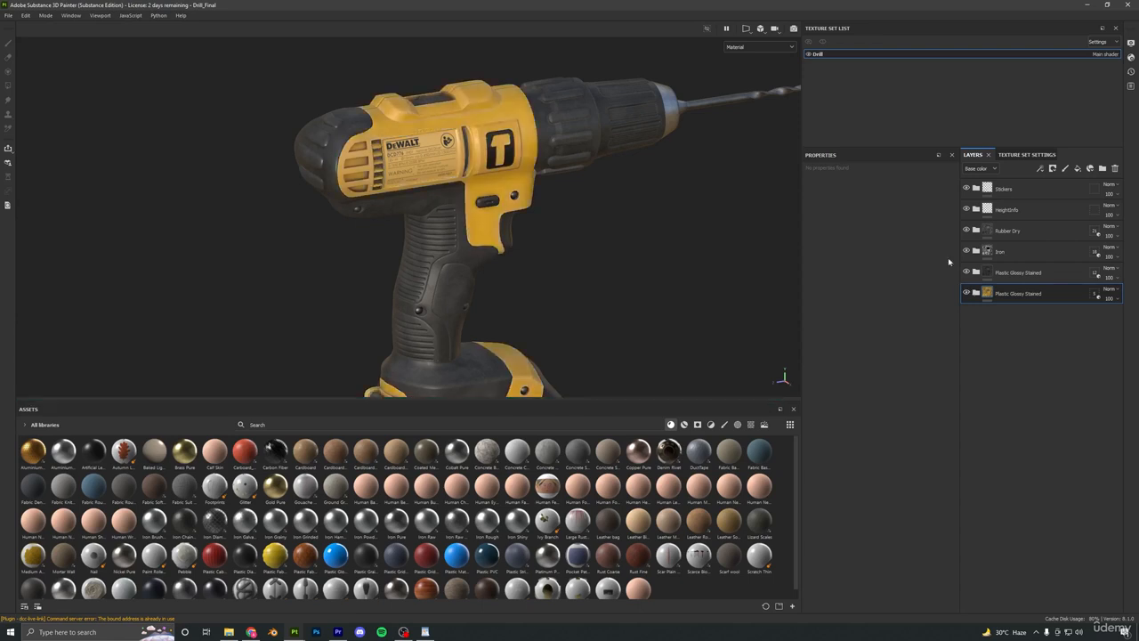
click(1007, 157)
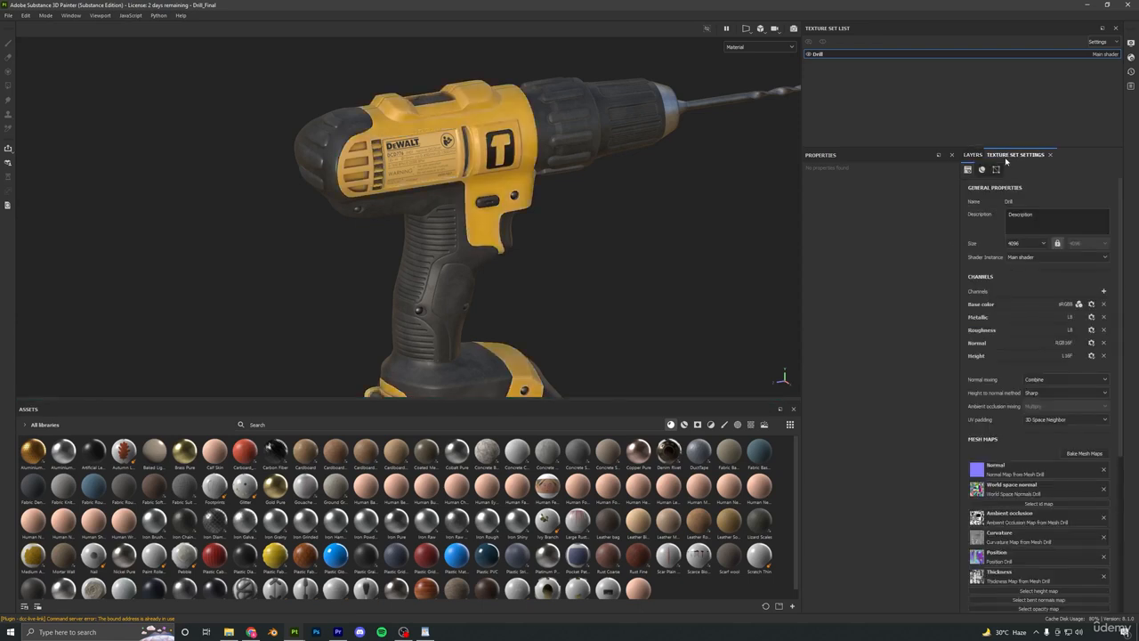
click(1034, 246)
click(1027, 292)
key(f)
click(972, 155)
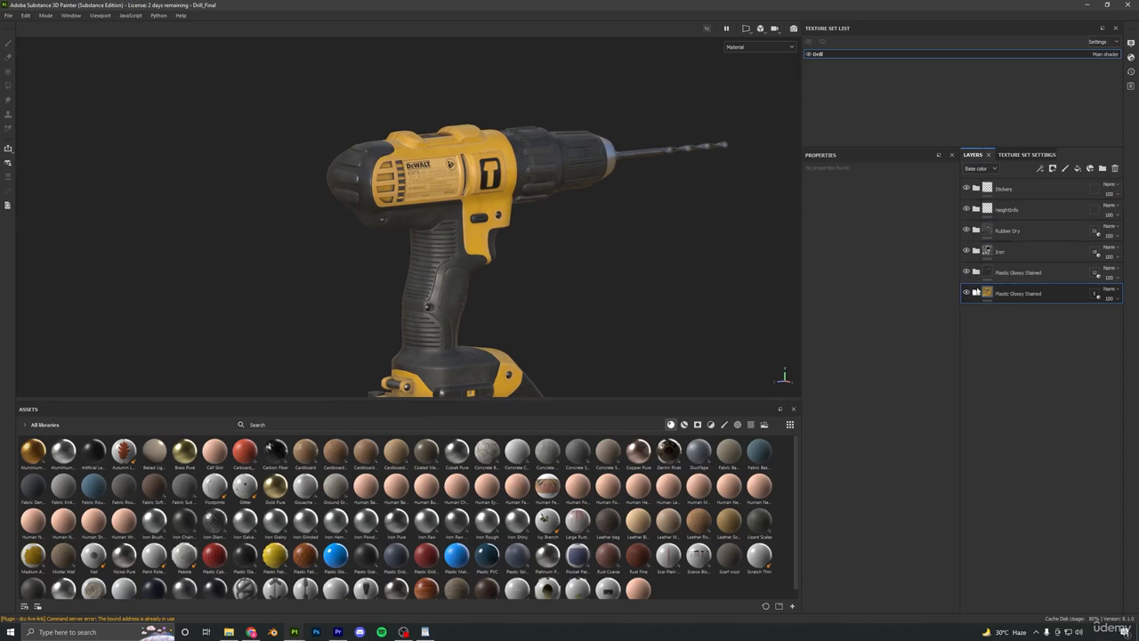
Toggle the yellow Plastic Glossy Stained folder's visibility to compare the drill body with and without it, leaving it shown.
click(966, 293)
click(966, 292)
click(967, 293)
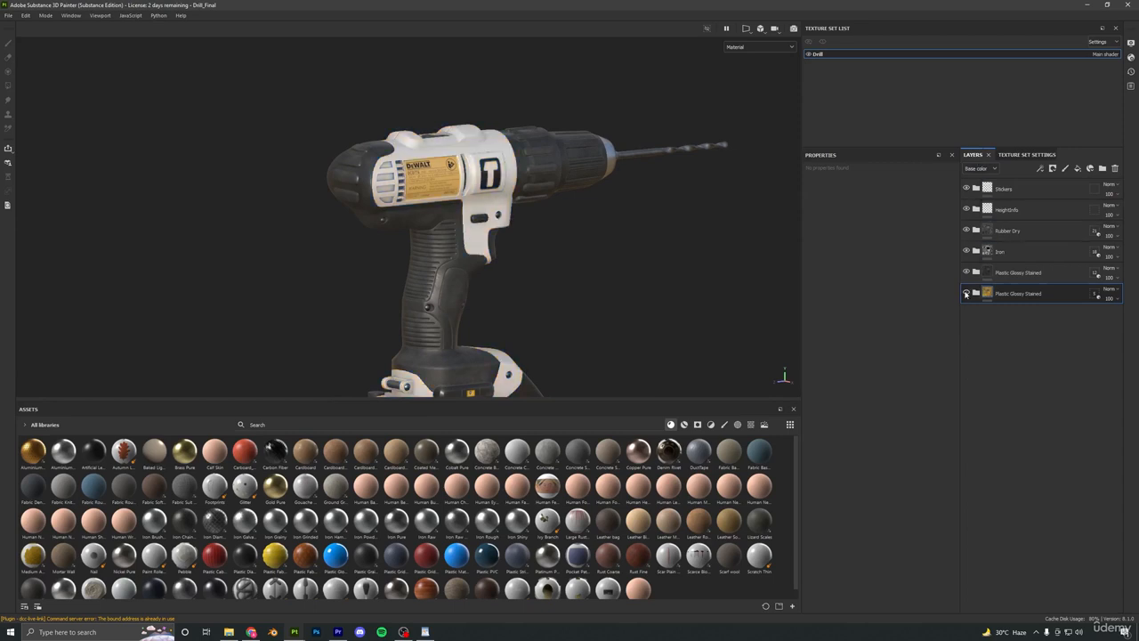
click(966, 293)
double_click(1026, 294)
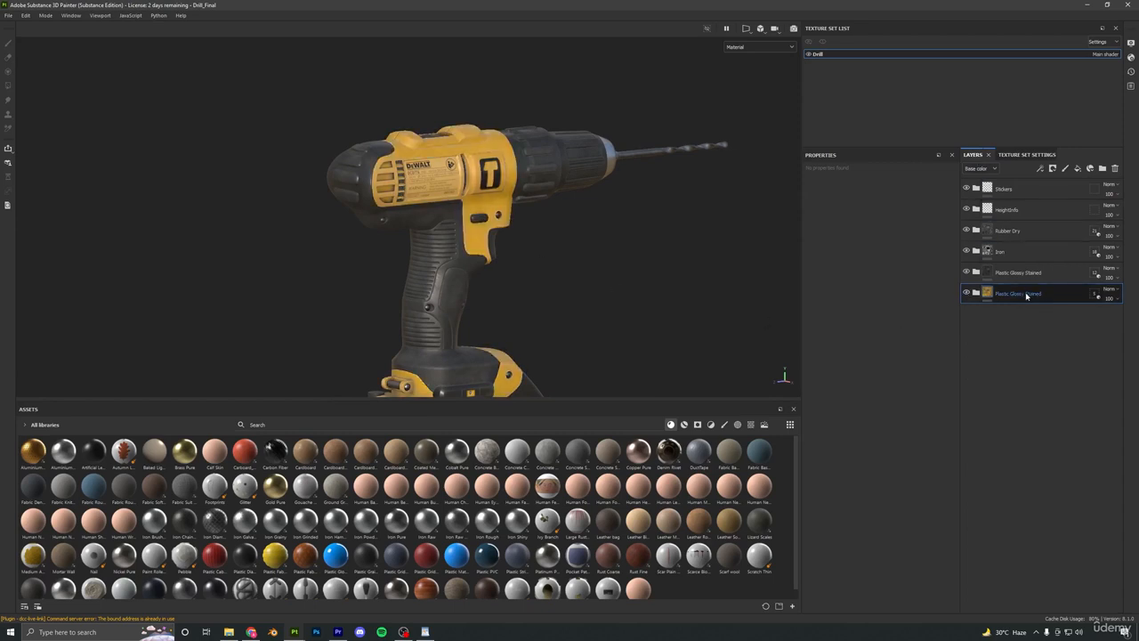
click(976, 293)
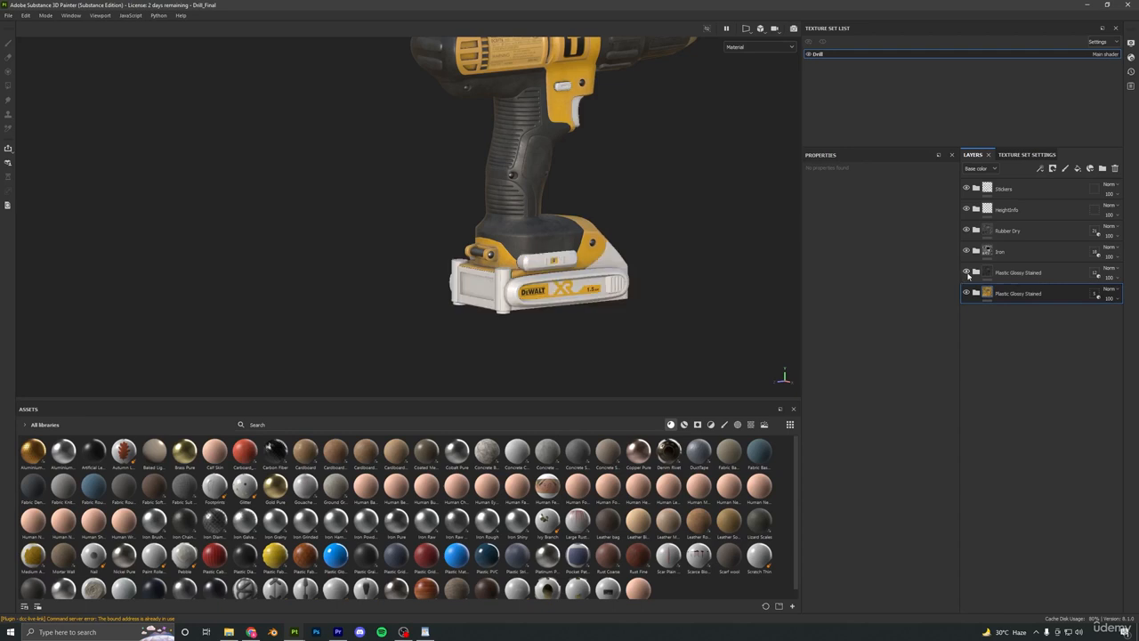
Toggle the dark Plastic Glossy Stained folder to examine its effect on the battery and trigger, leaving it shown.
alt+drag(627, 266, 542, 272)
alt+right_drag(542, 272, 518, 374)
alt+drag(534, 320, 452, 302)
alt+drag(550, 242, 535, 255)
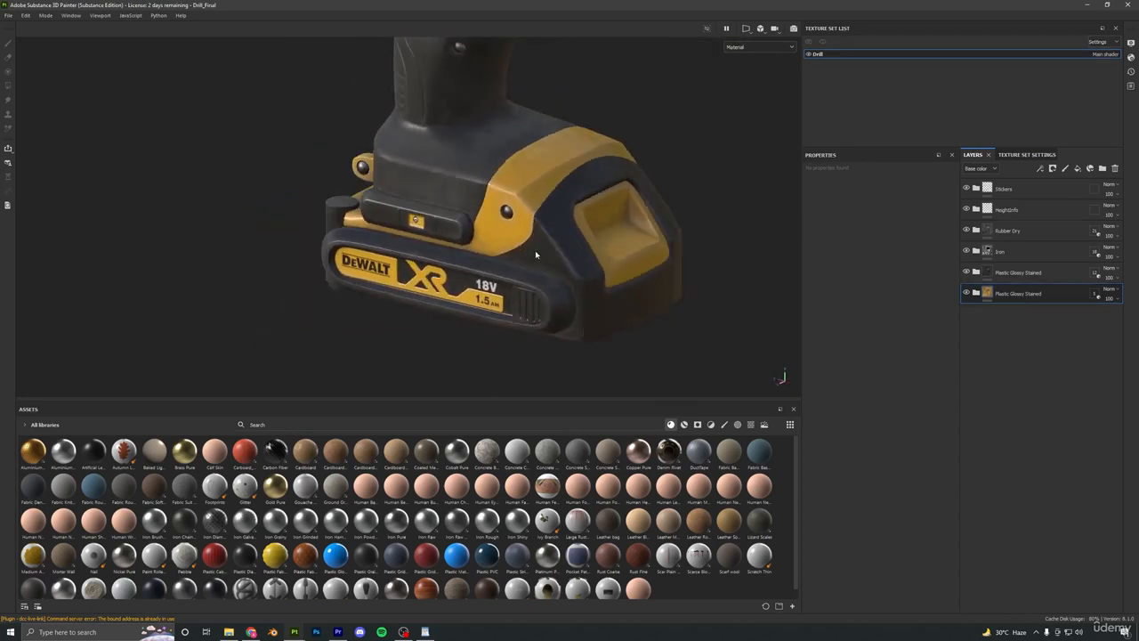
alt+right_drag(553, 248, 470, 186)
alt+drag(471, 186, 557, 162)
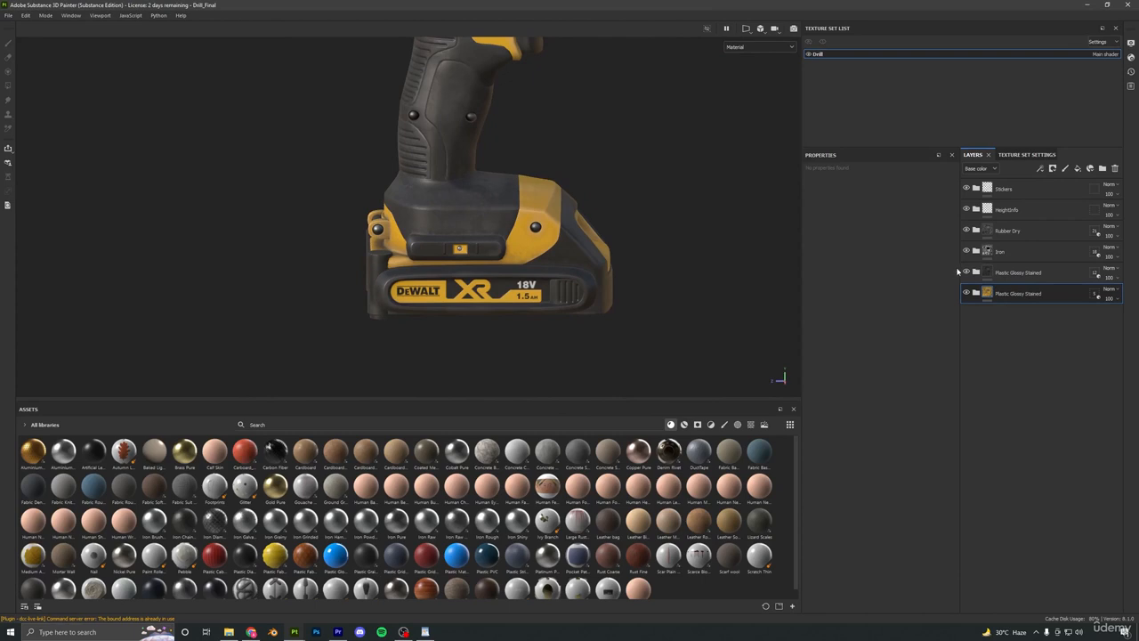
click(969, 273)
alt+middle_drag(577, 226, 572, 348)
alt+right_drag(572, 348, 539, 245)
alt+drag(539, 245, 615, 226)
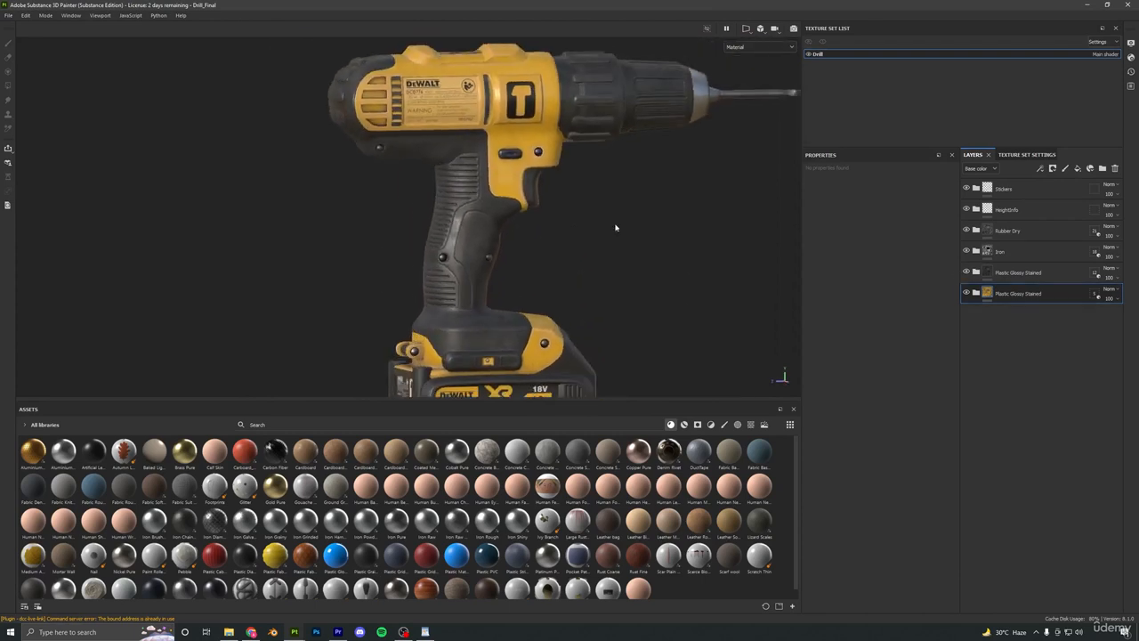
Toggle the Iron folder's visibility to compare the screws and drill bit, leaving it shown.
click(968, 252)
click(968, 252)
alt+middle_drag(584, 220, 464, 250)
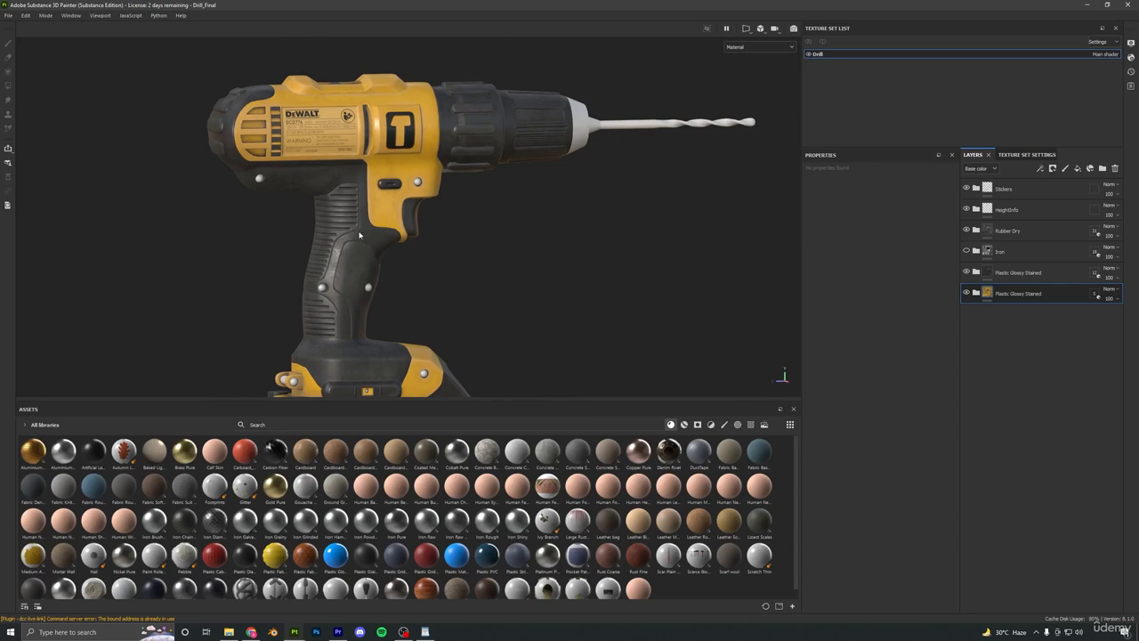
click(967, 252)
click(967, 252)
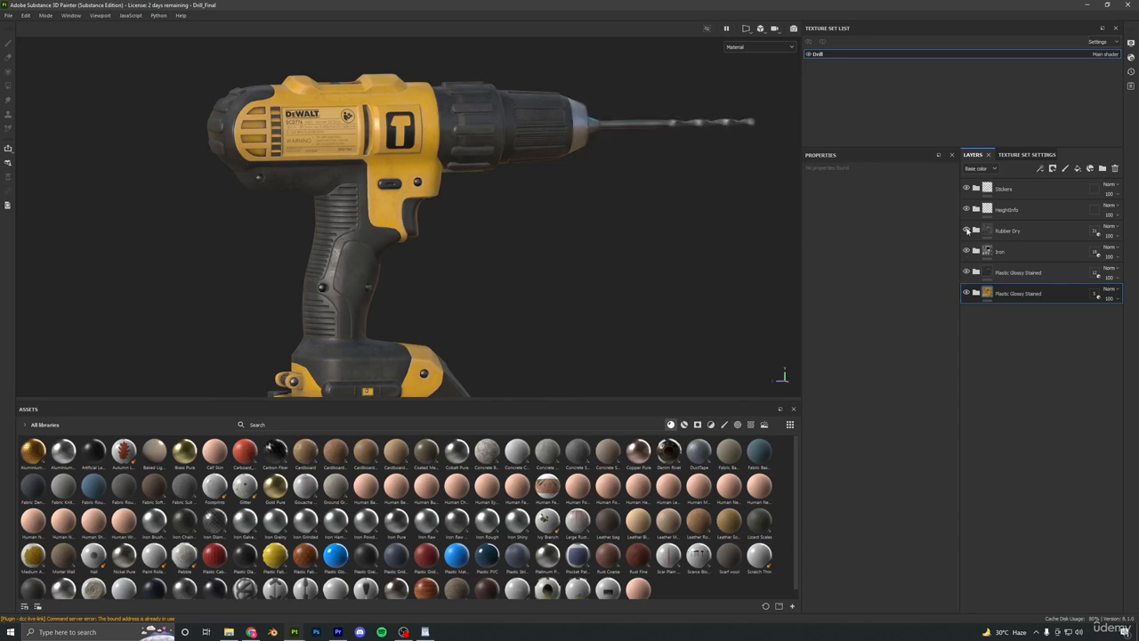
click(967, 251)
Toggle the HeightInfo folder repeatedly to compare the surface details on the handle and body, leaving it shown.
scroll(525, 238, up, 5)
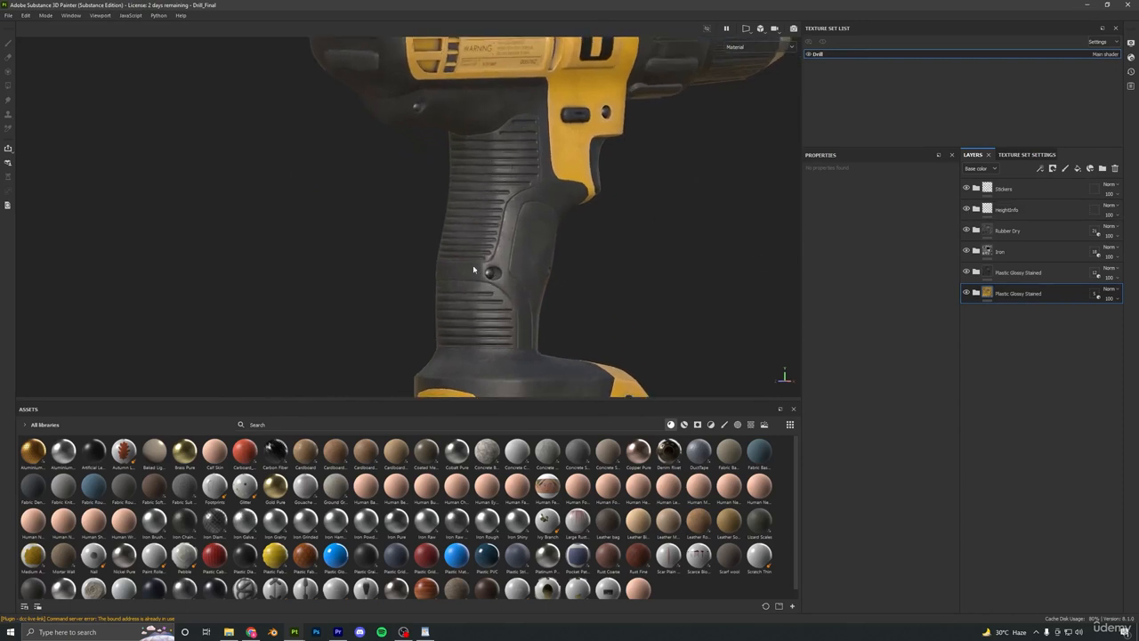
click(967, 210)
click(967, 210)
click(967, 210)
click(966, 210)
click(967, 211)
click(966, 211)
alt+drag(614, 231, 610, 148)
click(967, 211)
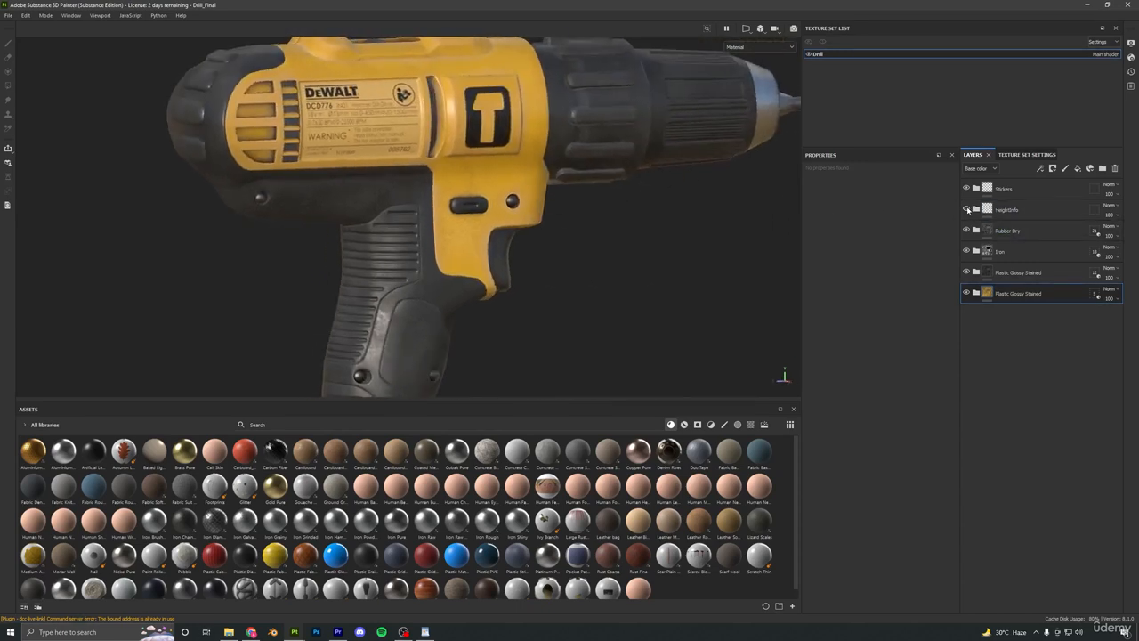
click(966, 211)
Toggle the Stickers folder's visibility to compare the labels on the body and battery, leaving it shown.
scroll(458, 253, down, 3)
scroll(457, 253, down, 1)
alt+middle_drag(457, 253, 483, 131)
scroll(479, 185, down, 2)
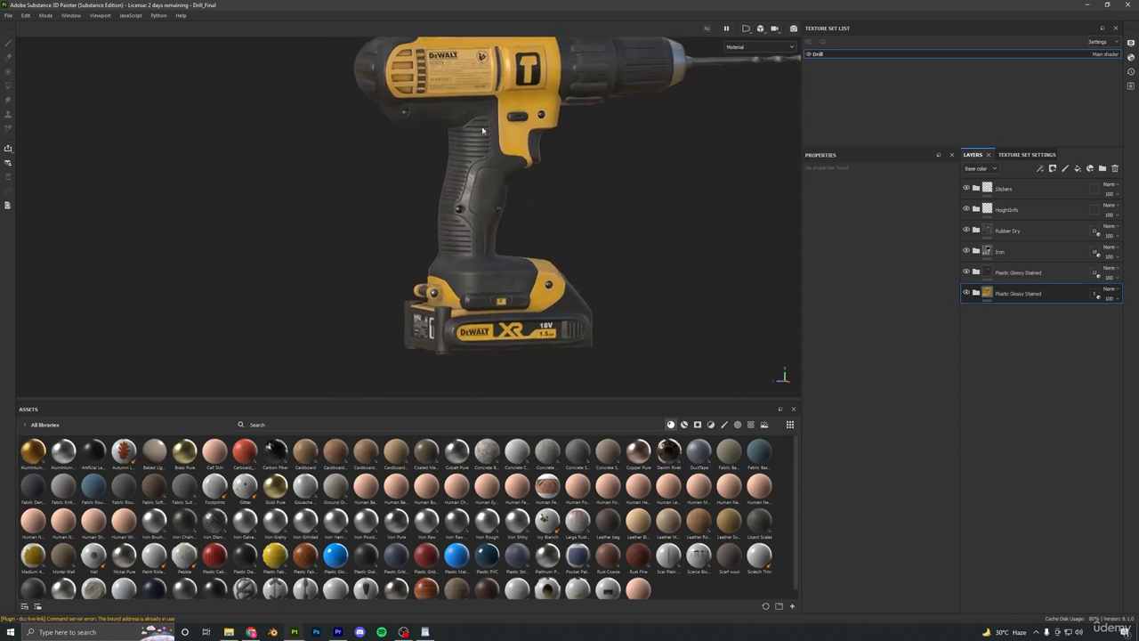
alt+drag(459, 327, 500, 322)
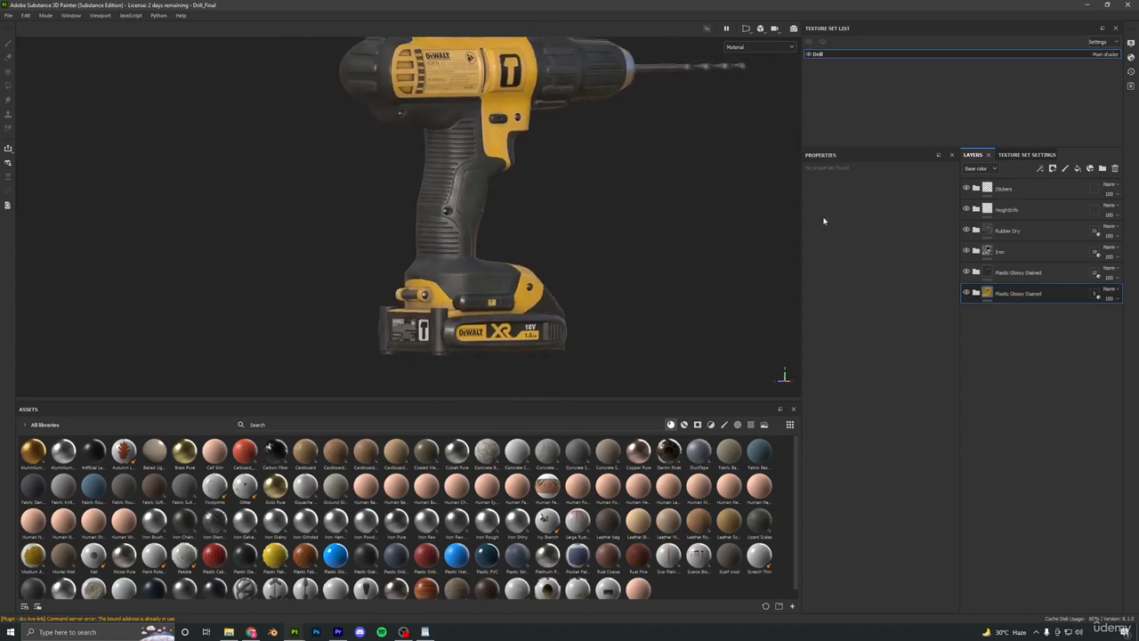
click(967, 188)
click(966, 189)
click(966, 189)
click(967, 188)
Expand the yellow Plastic Glossy Stained folder and hide all the layers inside it, from Rust to Base.
click(976, 293)
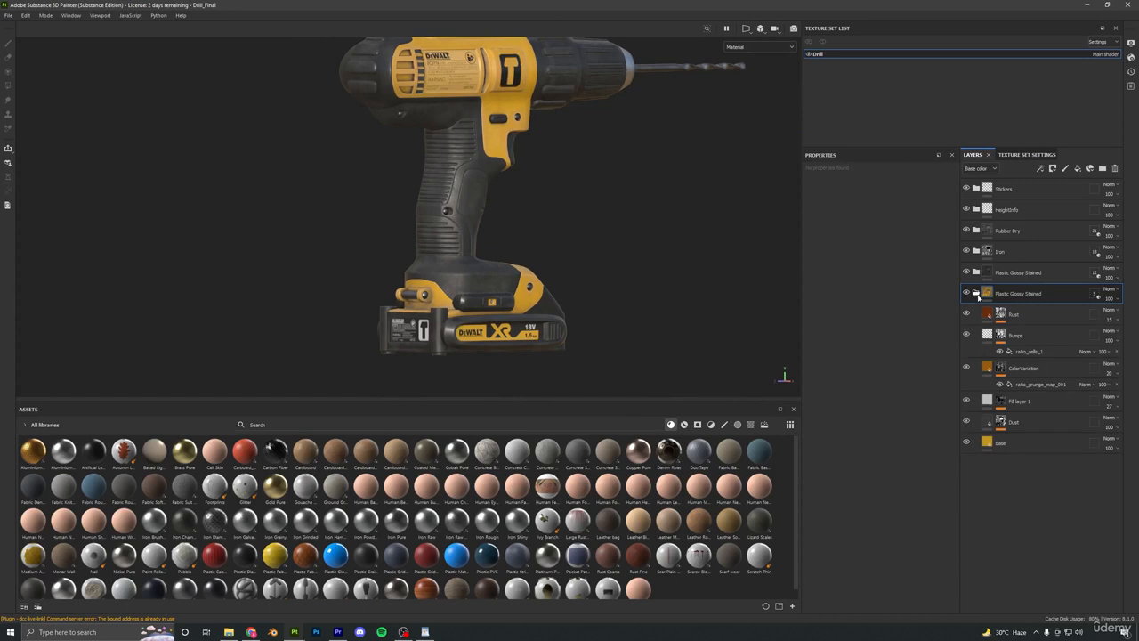
alt+middle_drag(551, 186, 588, 272)
scroll(588, 273, up, 3)
alt+drag(534, 254, 475, 244)
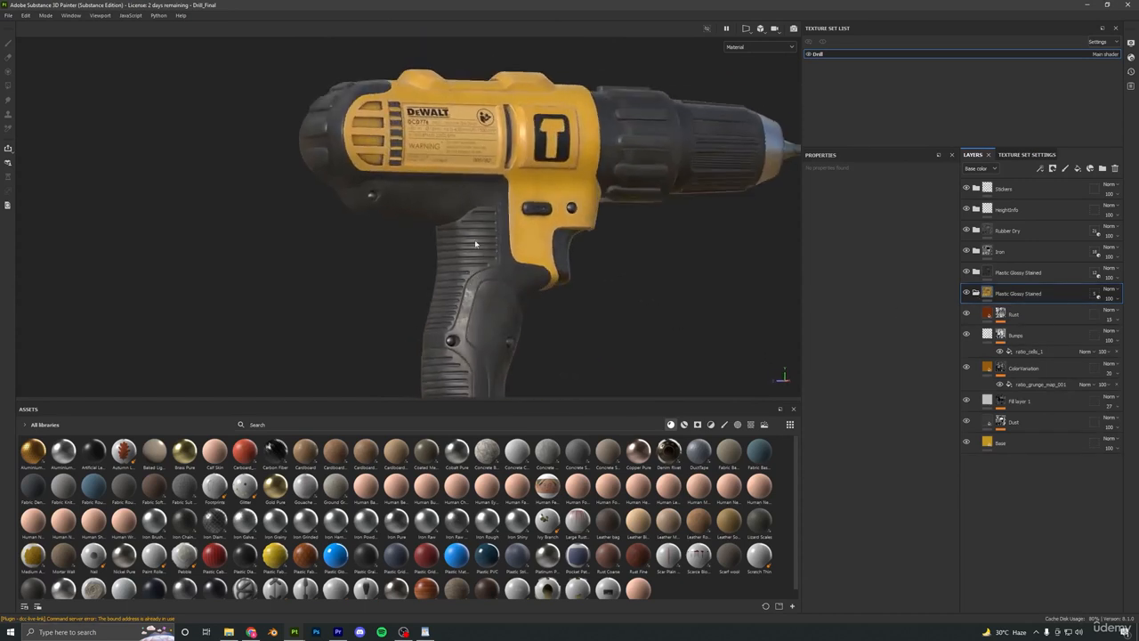
scroll(533, 179, up, 3)
alt+middle_drag(535, 180, 553, 235)
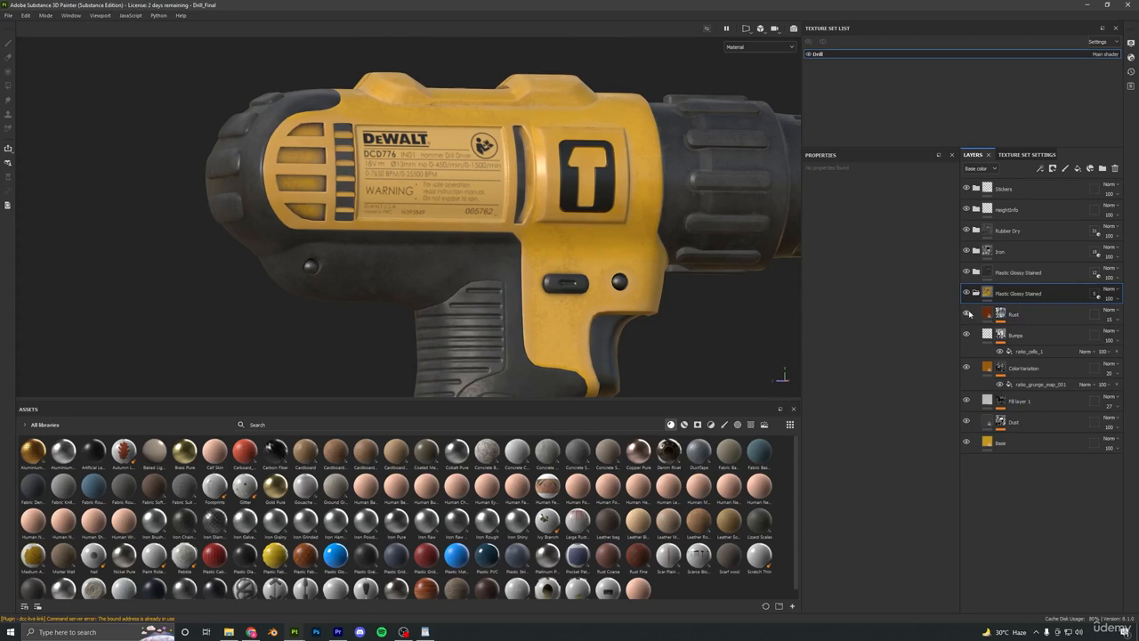
click(967, 443)
Show only the Base layer in the yellow folder and inspect the drill body up close.
scroll(533, 213, up, 2)
alt+drag(534, 173, 488, 231)
scroll(489, 232, up, 3)
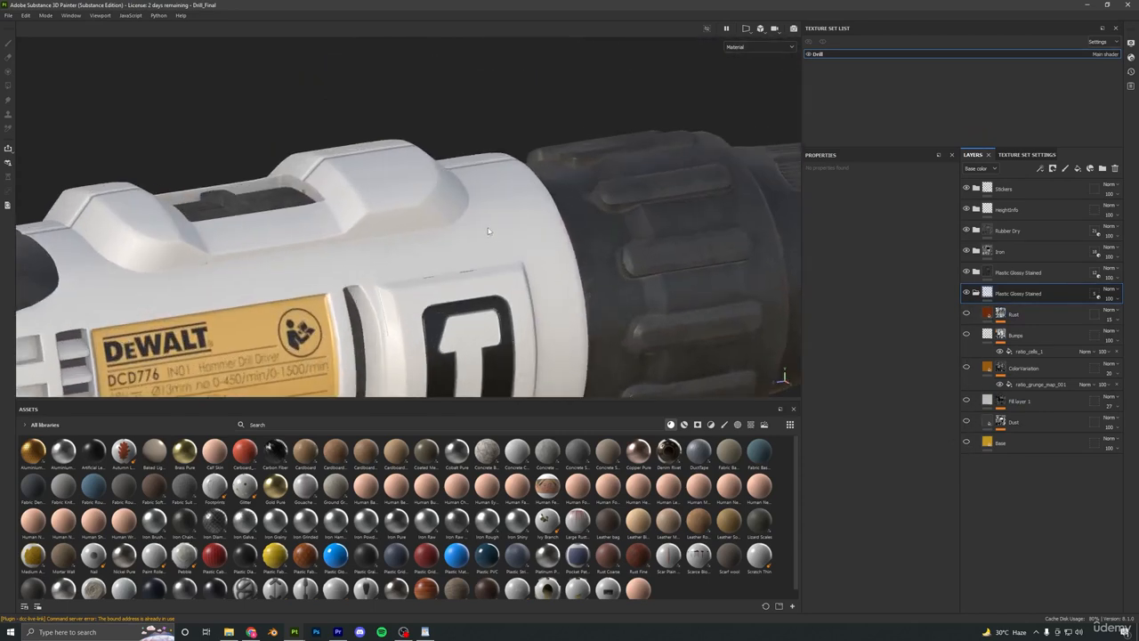
alt+middle_drag(489, 232, 547, 216)
scroll(470, 250, up, 3)
alt+drag(470, 250, 563, 309)
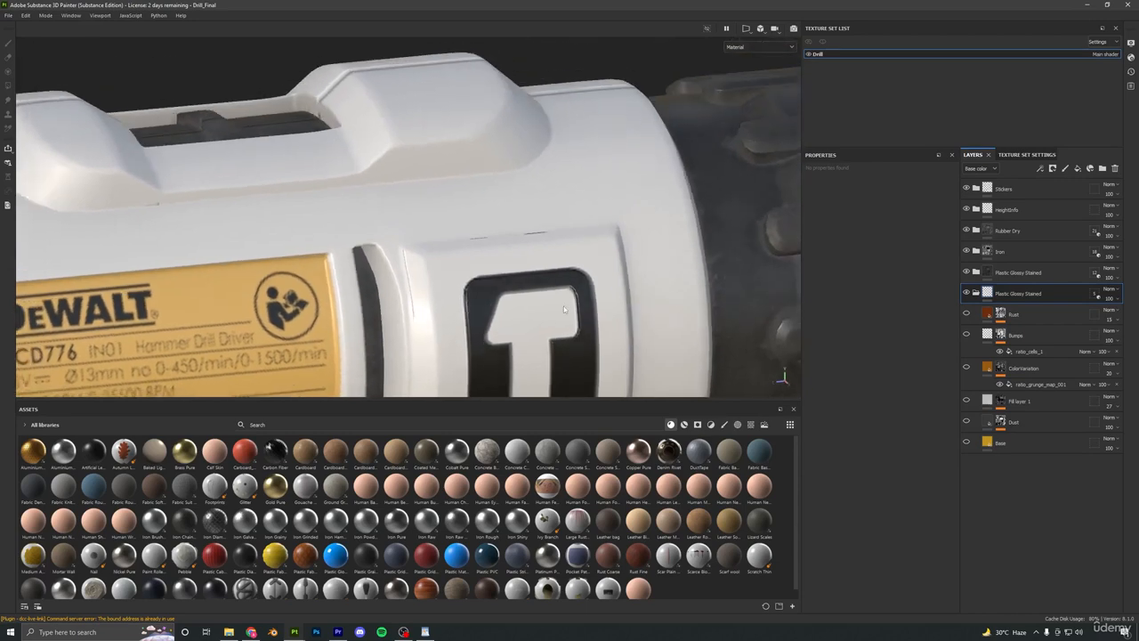
alt+right_drag(563, 309, 685, 318)
click(967, 443)
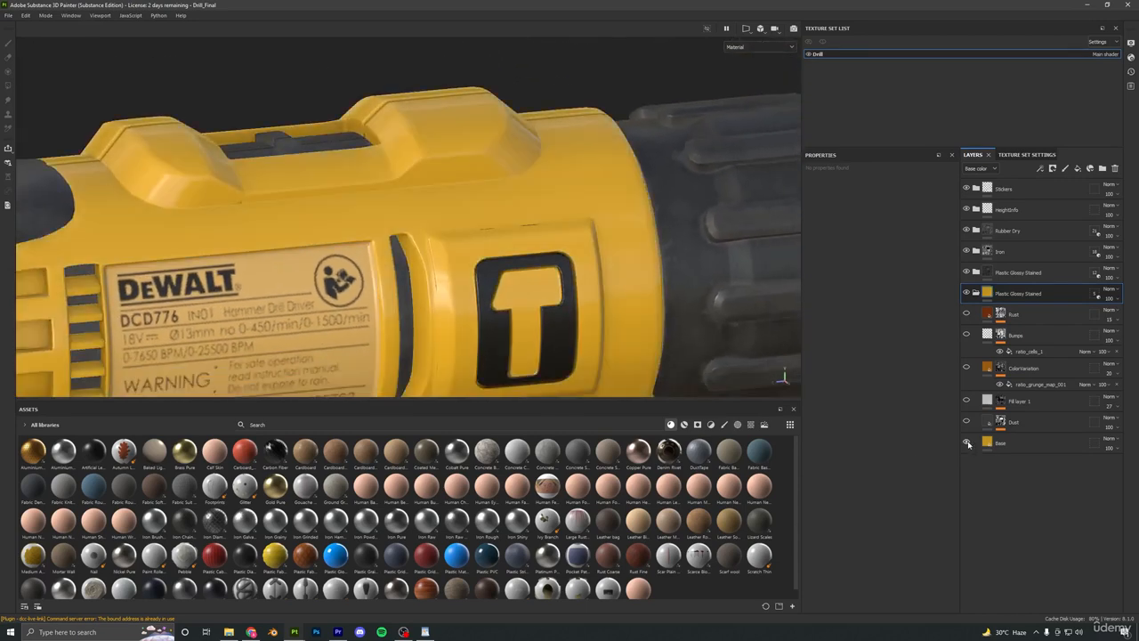
alt+middle_drag(565, 286, 563, 240)
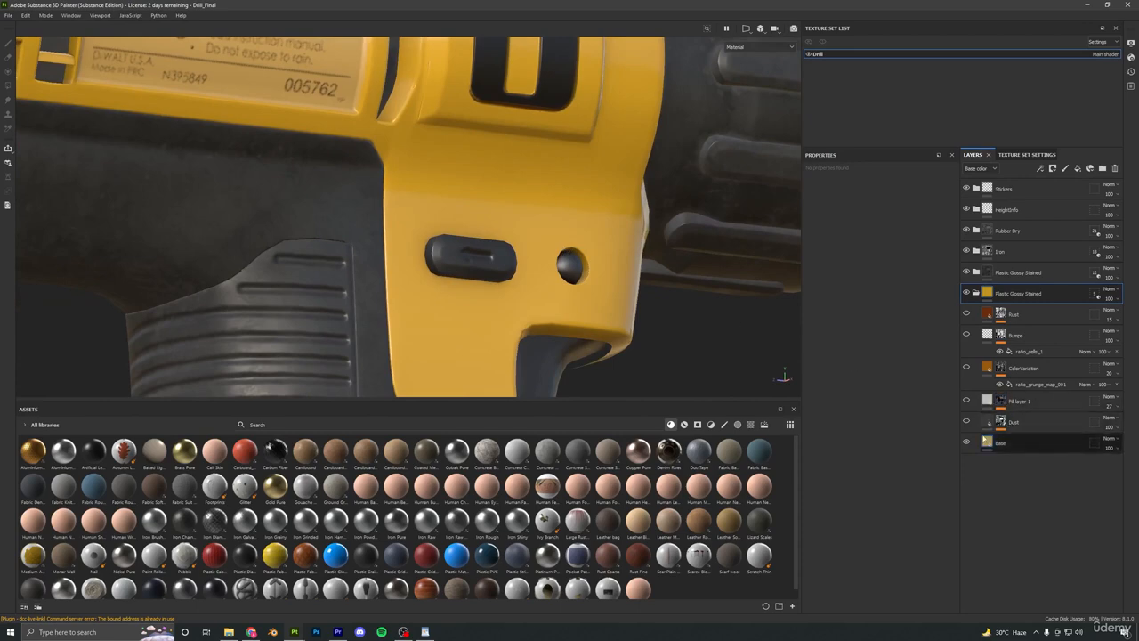
alt+middle_drag(504, 192, 631, 307)
alt+drag(631, 308, 526, 211)
scroll(526, 211, down, 3)
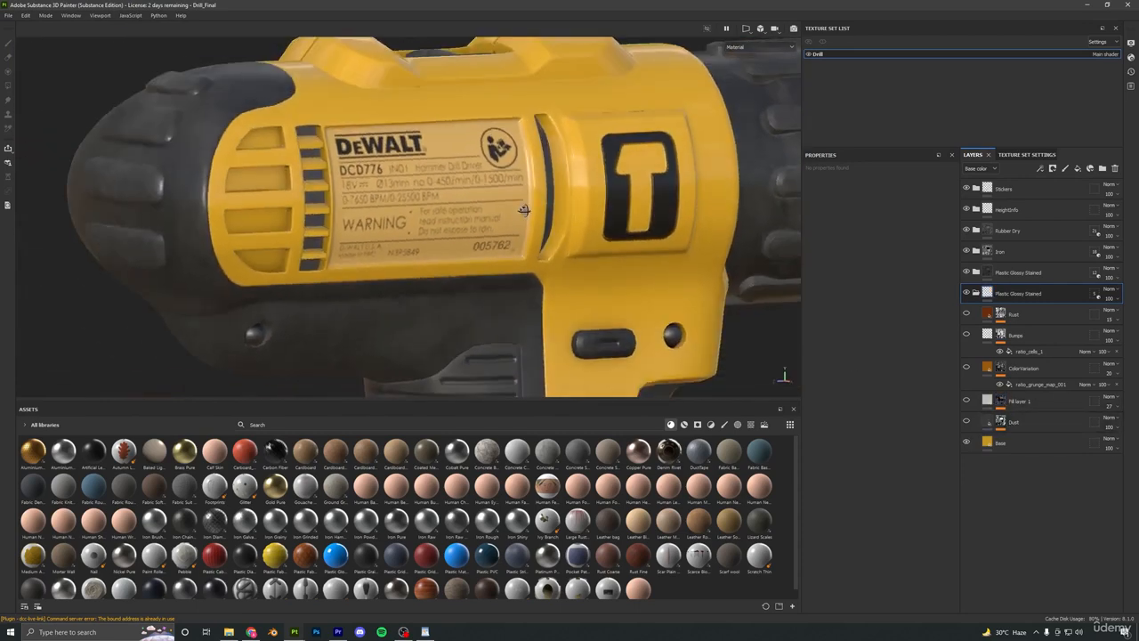
Show the Dust layer, toggling it to compare its effect on the yellow body.
click(967, 423)
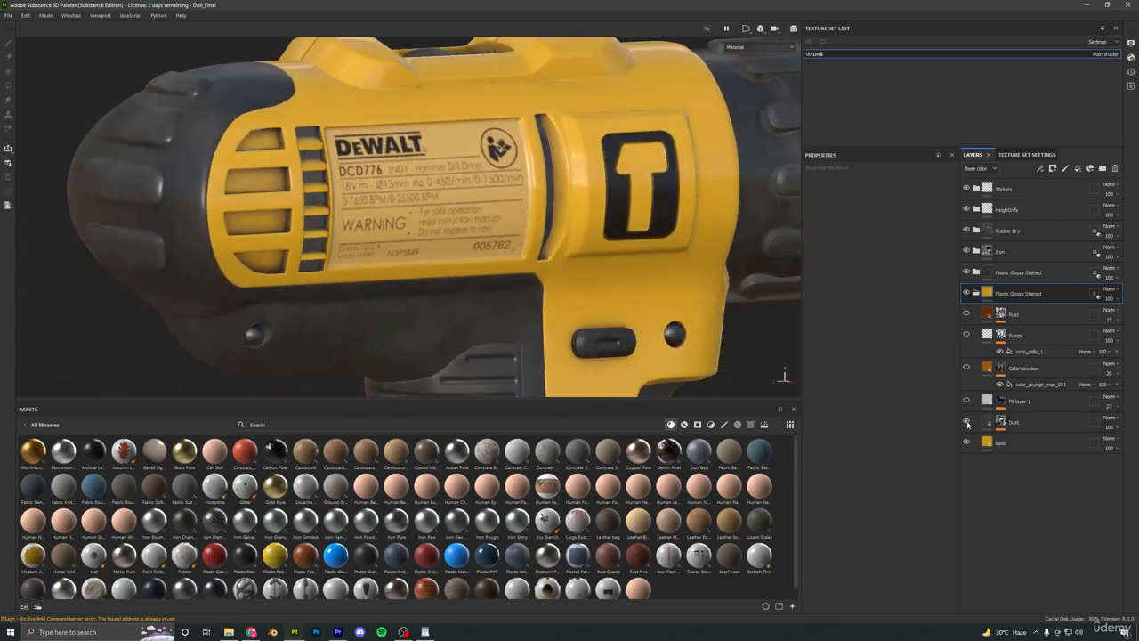
click(968, 423)
click(967, 423)
click(967, 423)
click(967, 423)
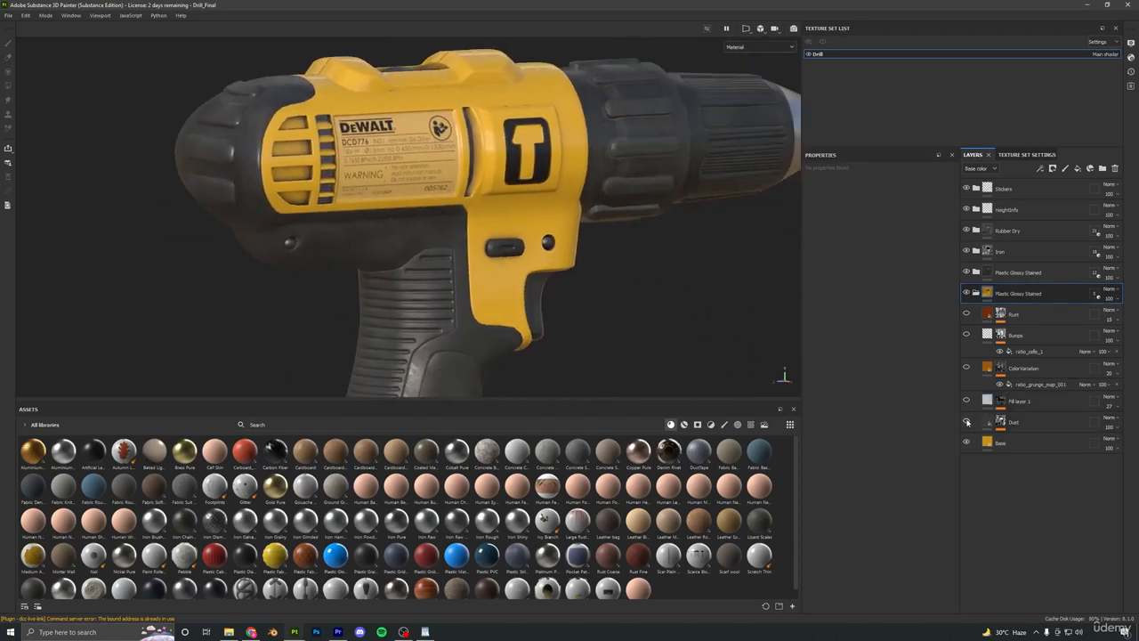
click(967, 423)
click(967, 423)
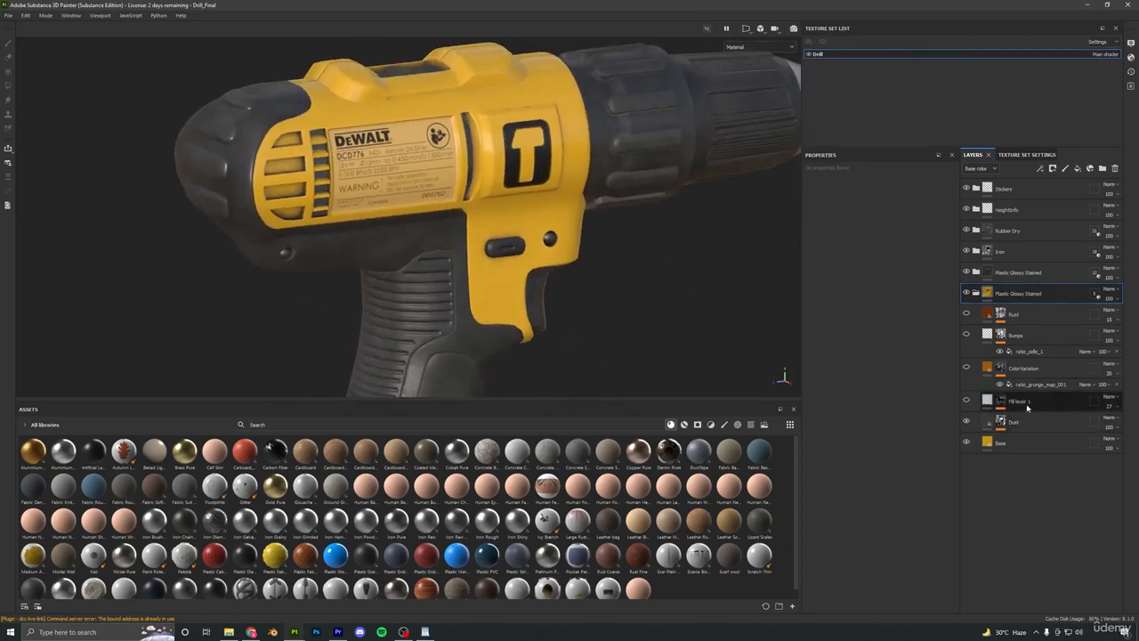
Rename Fill layer 1 in the yellow folder as Edges.
double_click(1022, 402)
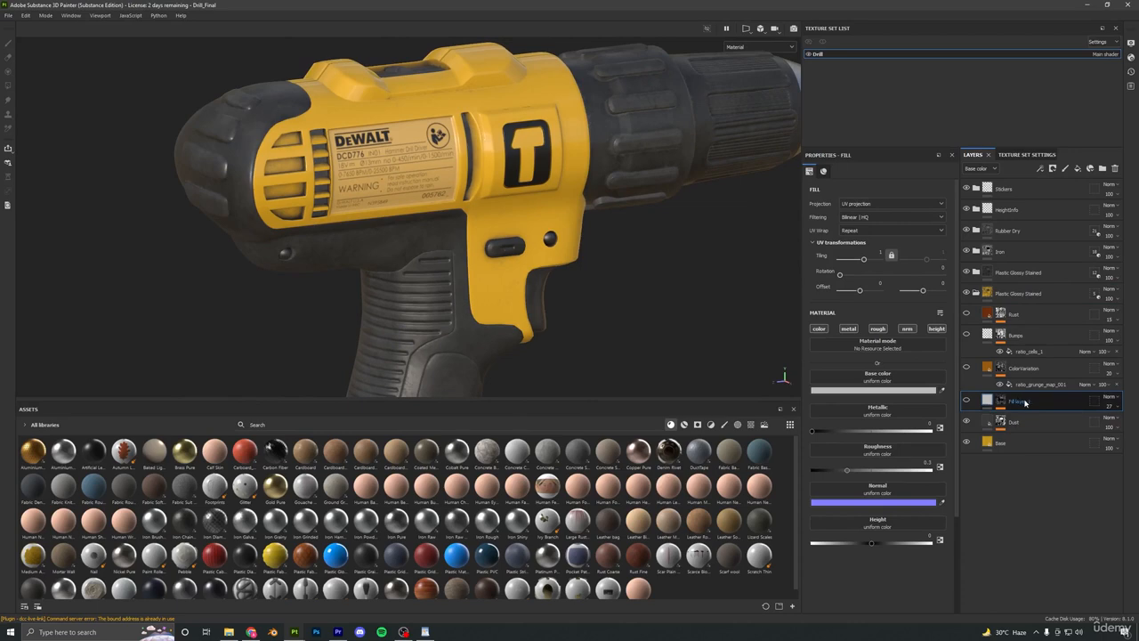
double_click(1026, 403)
text(Edegh)
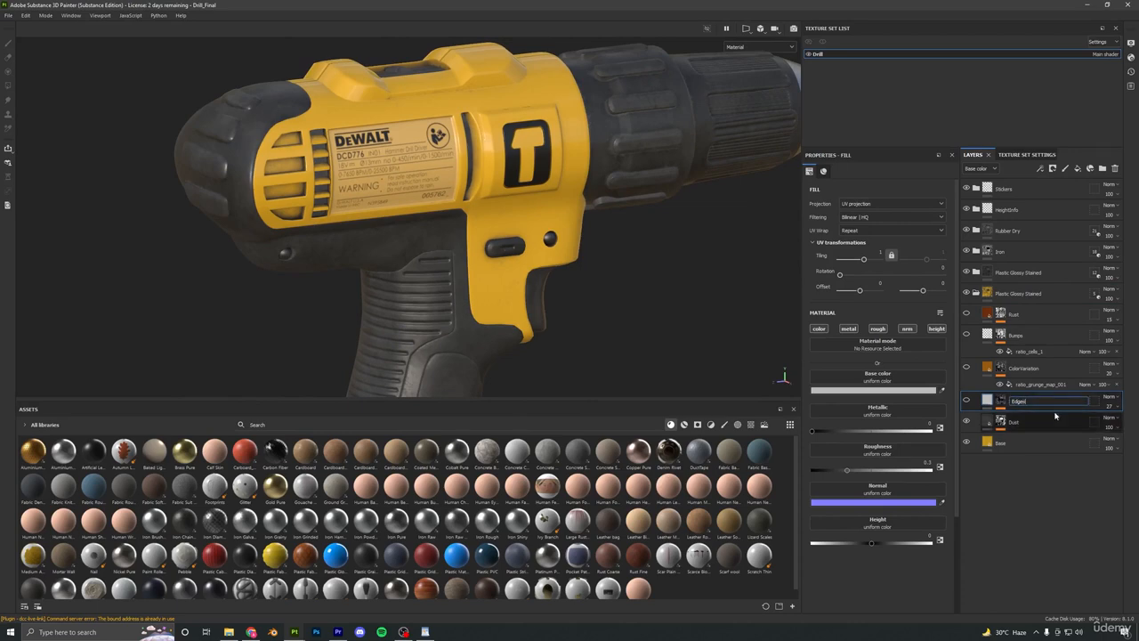
text(ges)
key(Return)
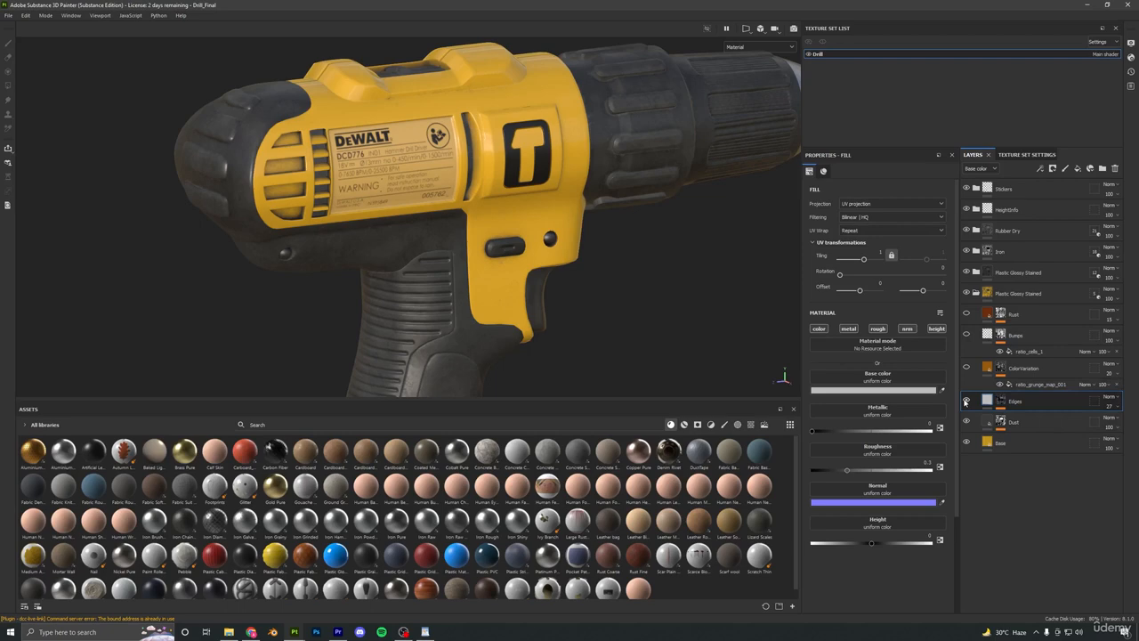
Show the Edges layer and inspect its effect along the edges of the yellow body.
scroll(502, 239, up, 3)
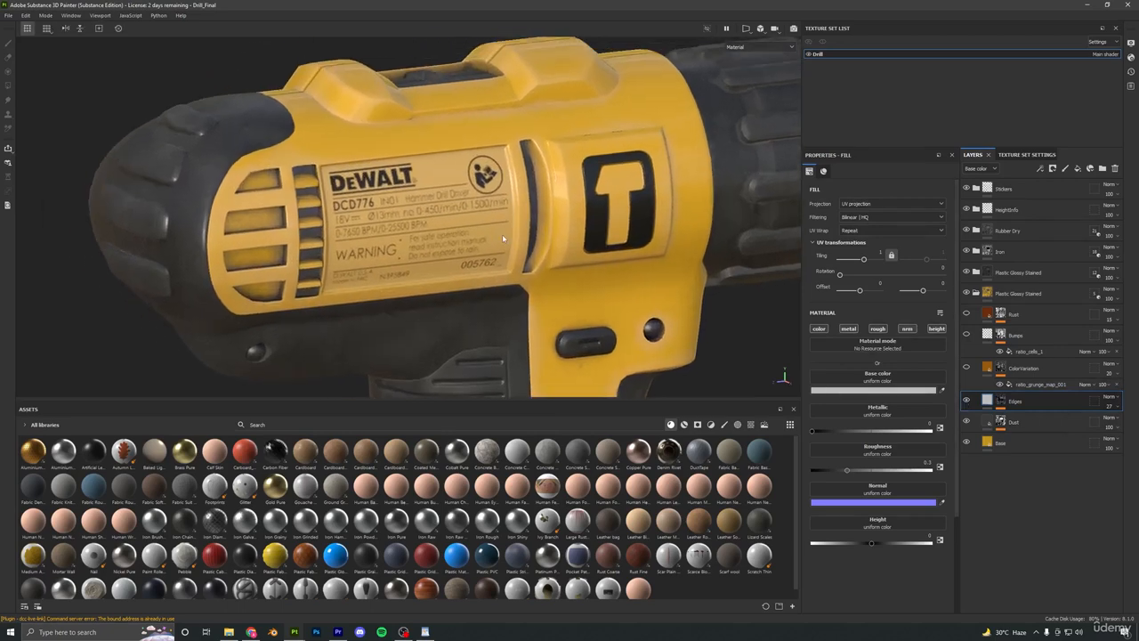
alt+drag(503, 239, 500, 278)
alt+drag(473, 178, 436, 135)
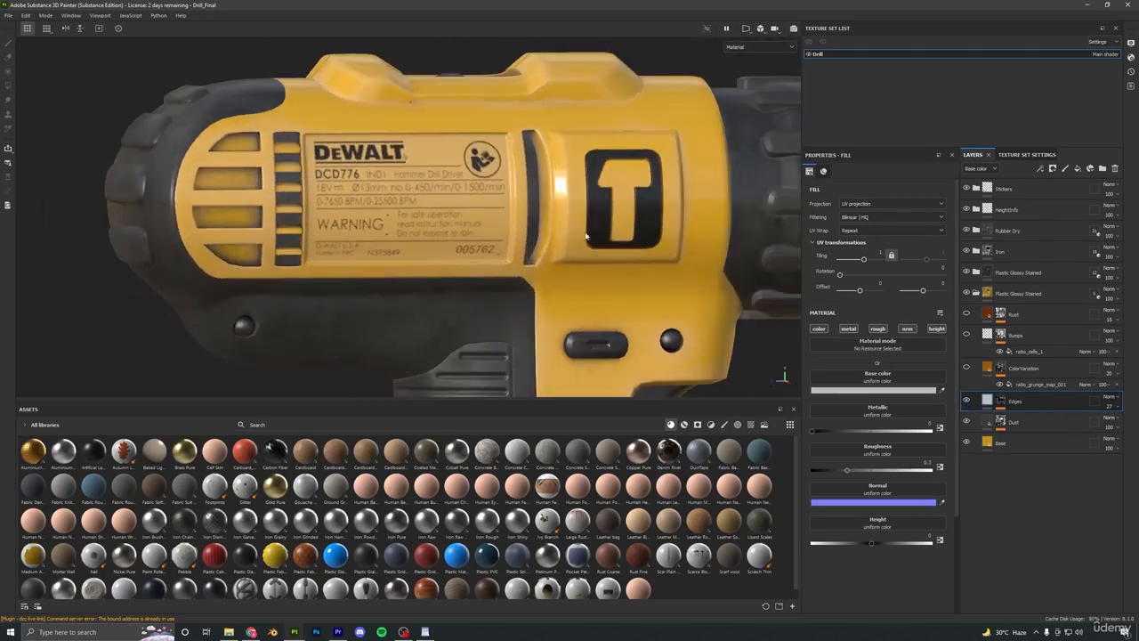
alt+middle_drag(586, 239, 535, 204)
scroll(562, 210, down, 2)
alt+drag(534, 204, 400, 132)
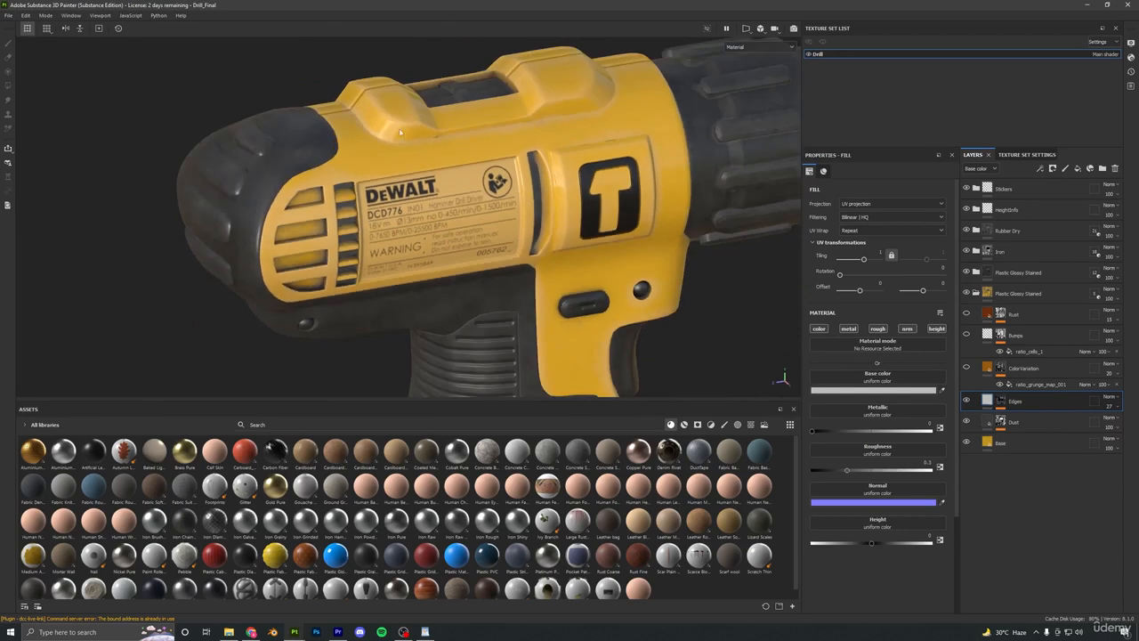
click(967, 401)
Show the ColorVariation layer and compare its effect around the trigger area.
click(968, 368)
alt+shift+drag(623, 331, 572, 326)
alt+middle_drag(572, 326, 508, 310)
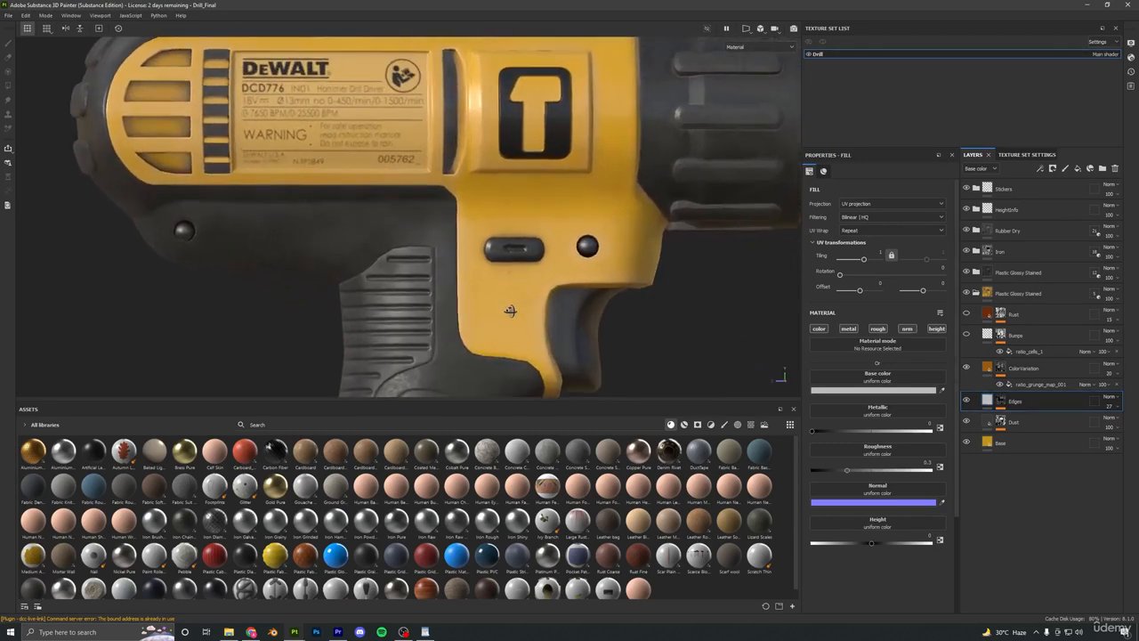
click(969, 368)
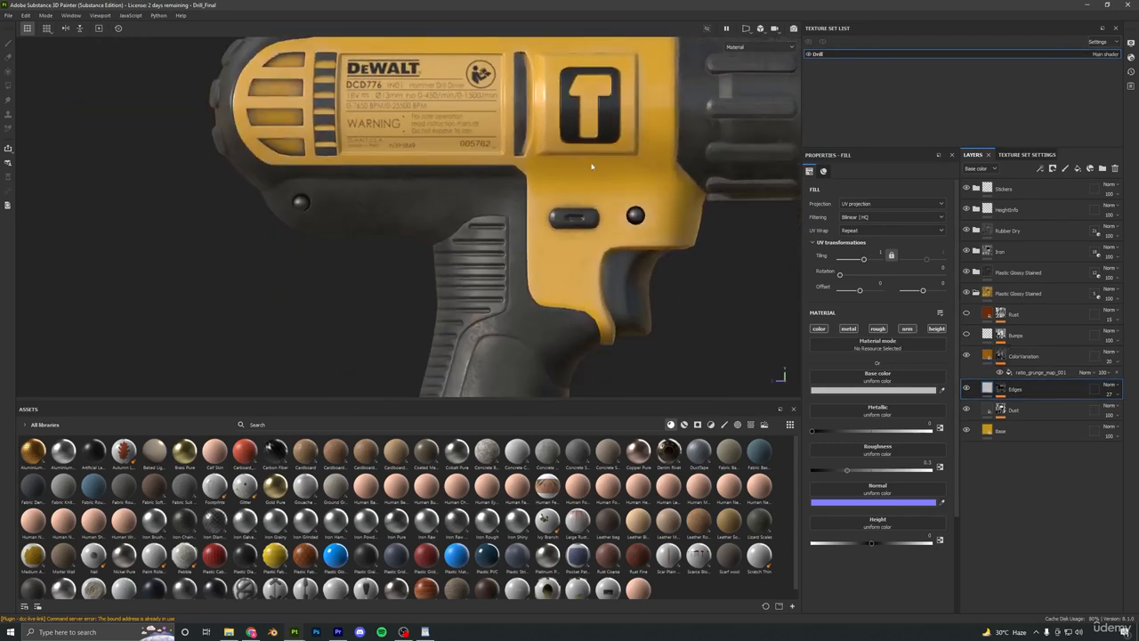
Examine the colour variation on the yellow body around the top, the vents, the label and the hammer emblem.
alt+middle_drag(599, 167, 612, 202)
alt+drag(611, 203, 653, 233)
alt+middle_drag(577, 102, 579, 144)
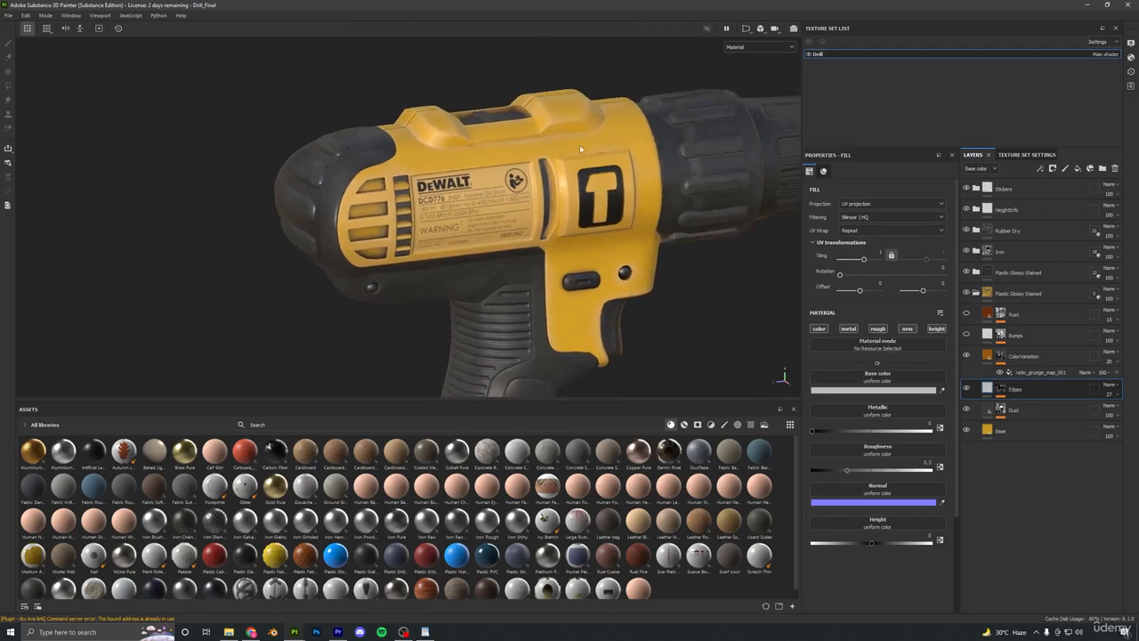
alt+right_drag(580, 144, 566, 287)
alt+drag(566, 286, 644, 229)
alt+middle_drag(643, 229, 548, 215)
alt+drag(516, 200, 550, 205)
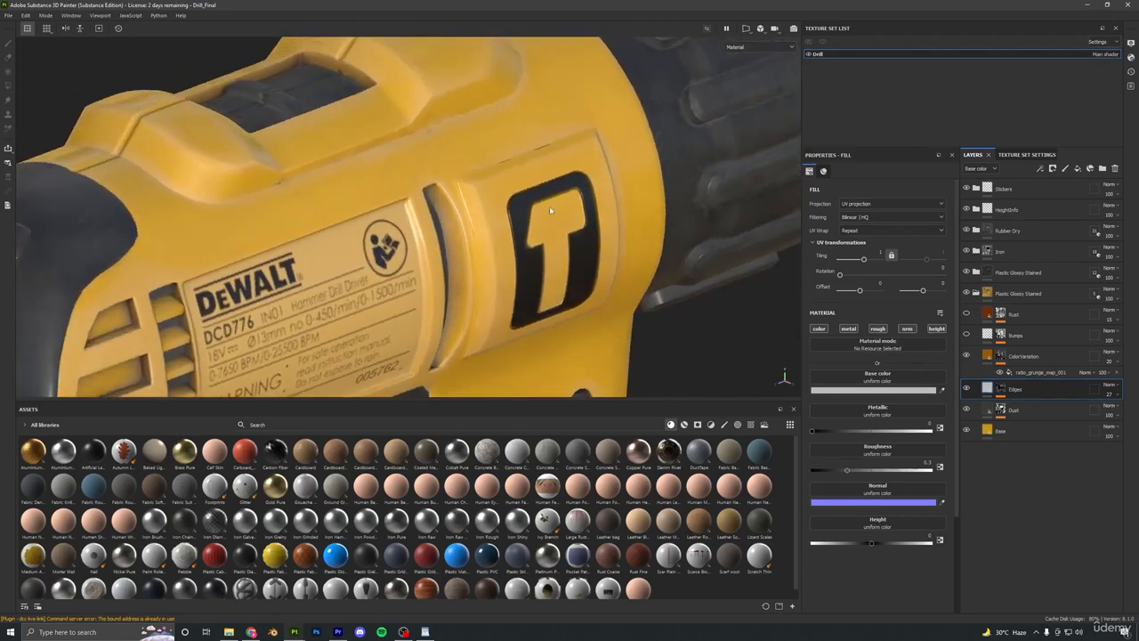
alt+right_drag(549, 205, 602, 235)
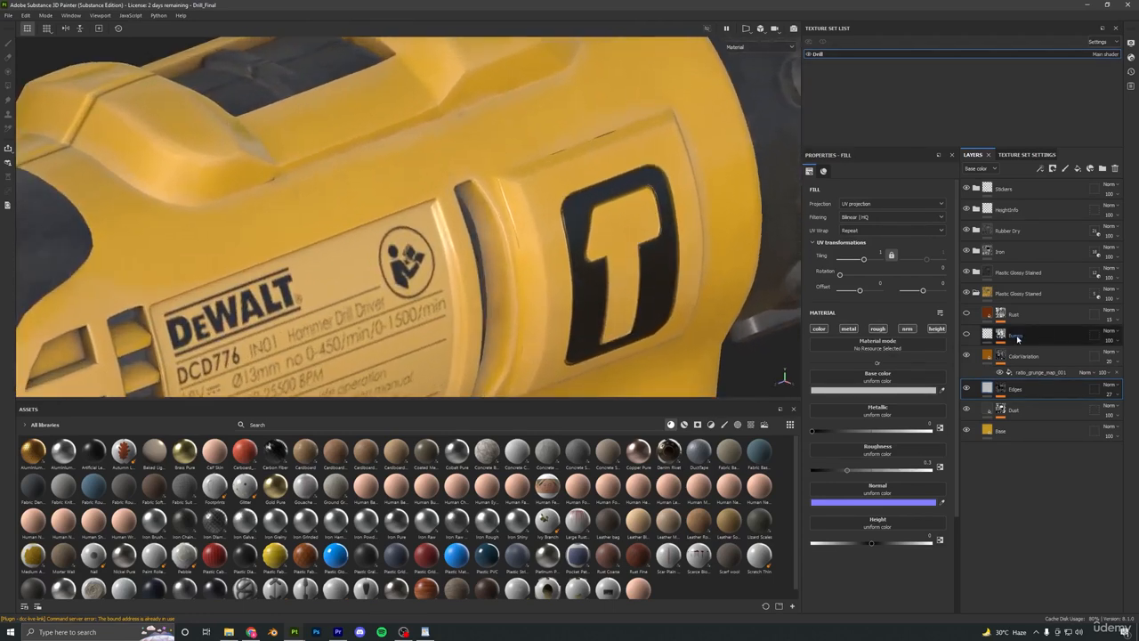
Show the Bumps layer of the yellow folder and compare its height effect around the hammer emblem.
click(988, 338)
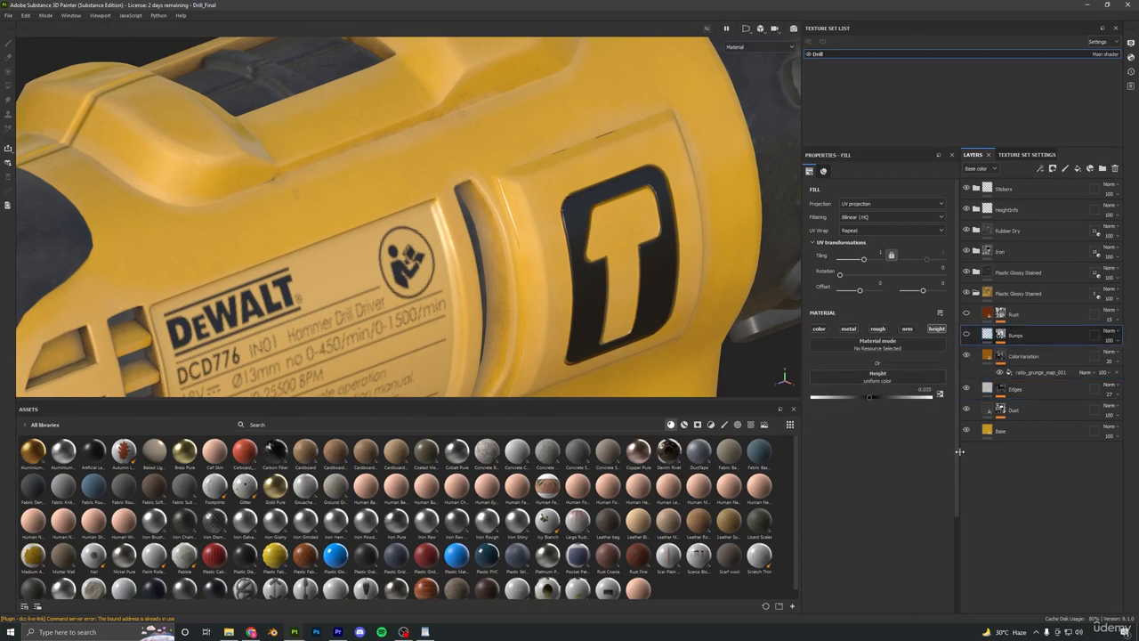
click(968, 335)
click(968, 335)
click(967, 335)
mouse_move(623, 216)
alt+mouse_down()
mouse_move(602, 222)
mouse_move(632, 210)
alt+mouse_up()
alt+drag(576, 169, 477, 229)
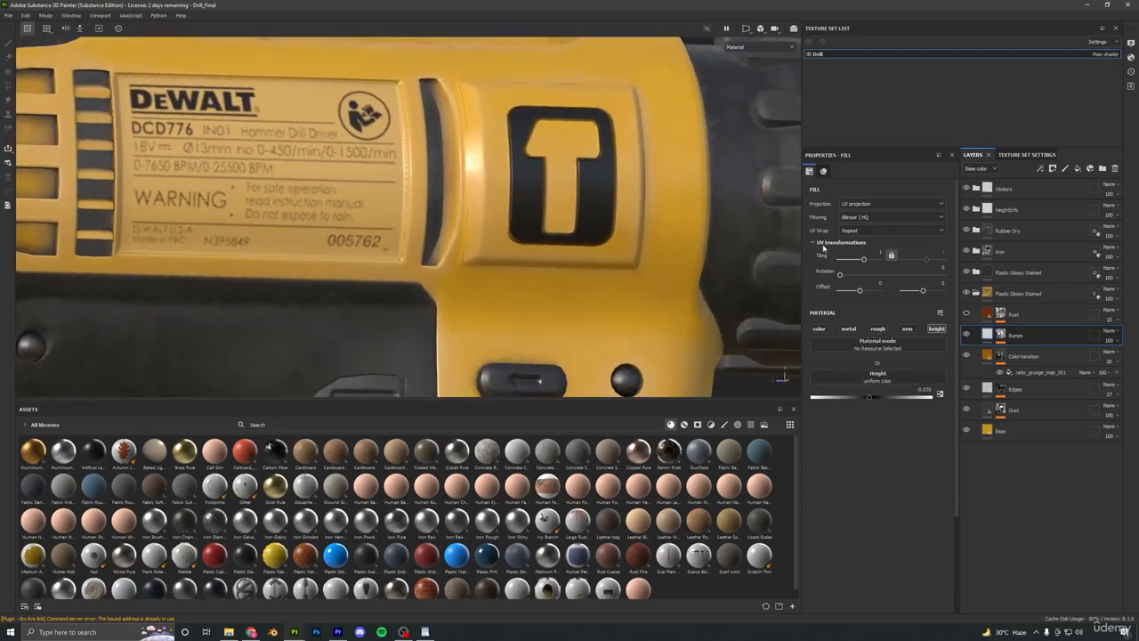
Set the Drill texture set's size to 4096.
click(1026, 155)
click(1027, 243)
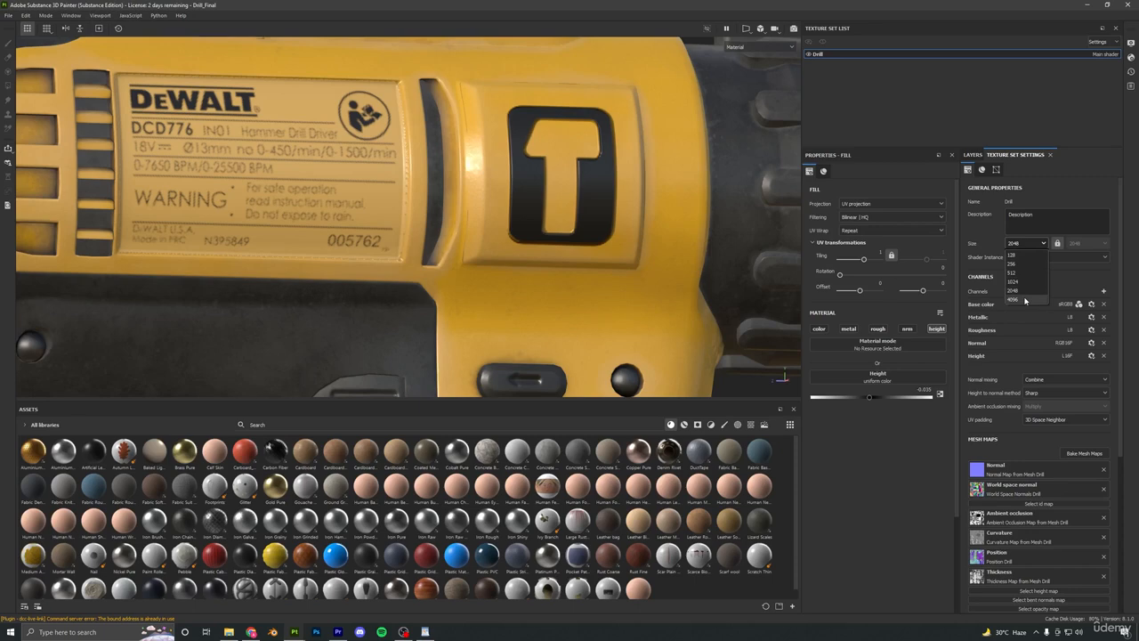
click(1025, 300)
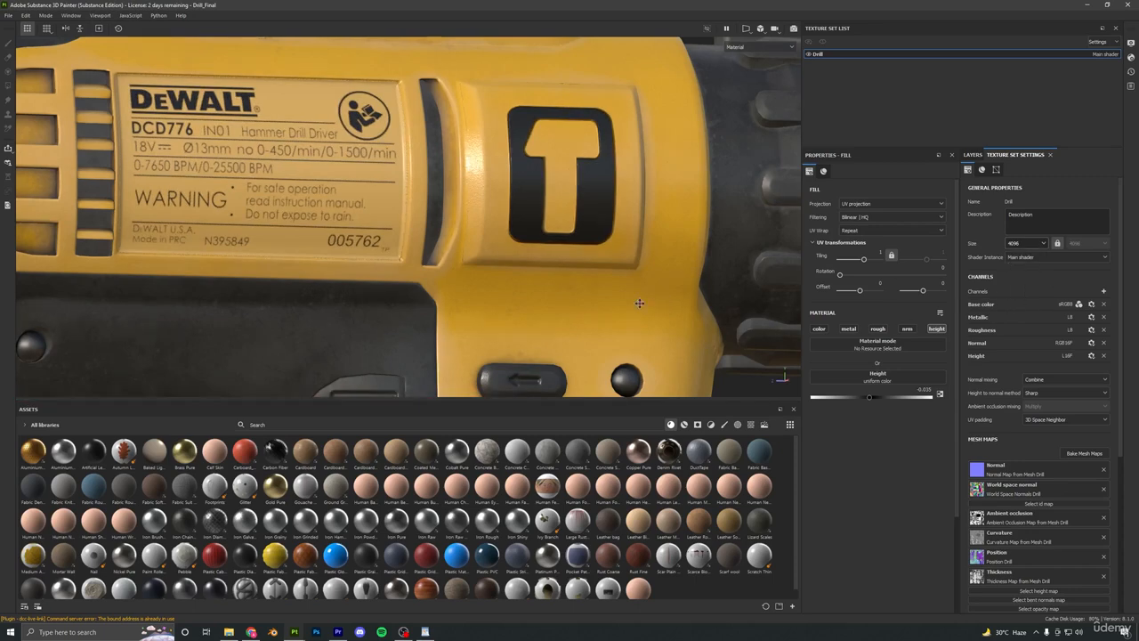
Examine the bump detail at the higher resolution on the label, the hammer emblem and the area around the direction button.
alt+right_drag(639, 304, 605, 240)
alt+drag(605, 240, 529, 208)
alt+right_drag(529, 209, 526, 116)
alt+drag(526, 116, 538, 175)
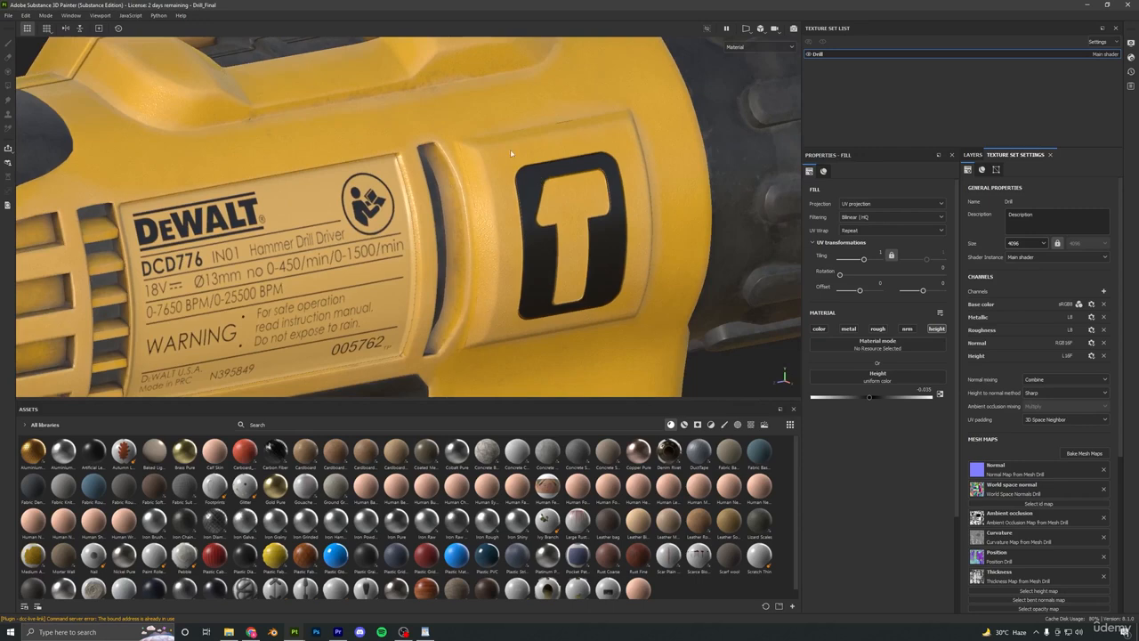
alt+middle_drag(510, 149, 570, 175)
alt+right_drag(569, 176, 564, 152)
alt+drag(565, 151, 545, 192)
alt+middle_drag(595, 374, 557, 252)
alt+right_drag(557, 252, 559, 276)
alt+drag(559, 276, 554, 245)
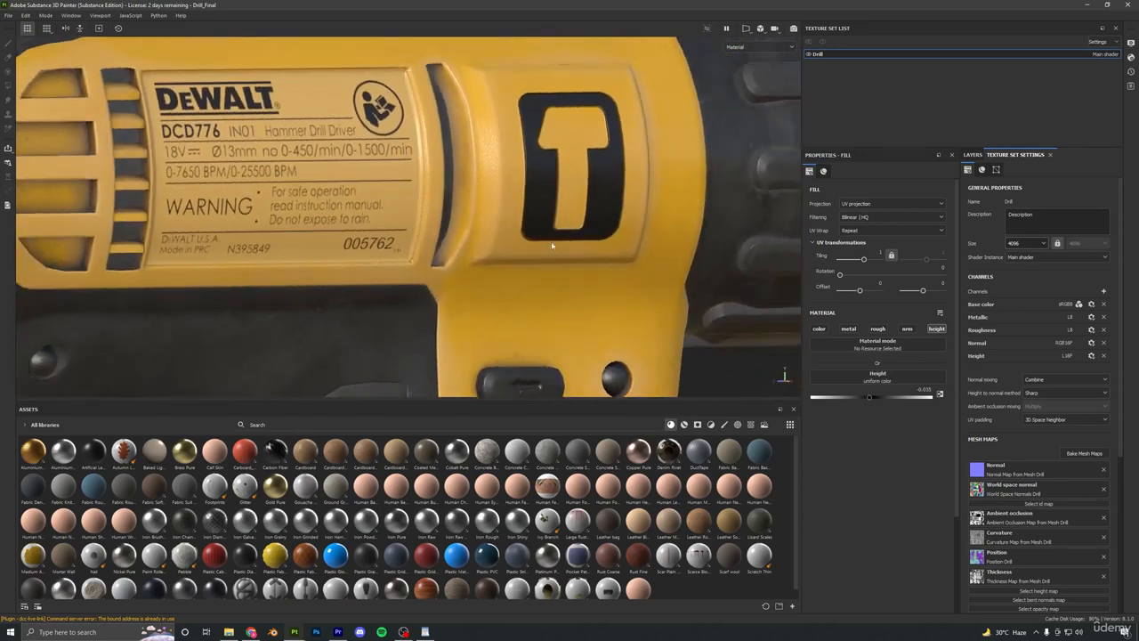
alt+middle_drag(569, 347, 532, 267)
alt+right_drag(533, 267, 529, 235)
alt+drag(529, 235, 667, 212)
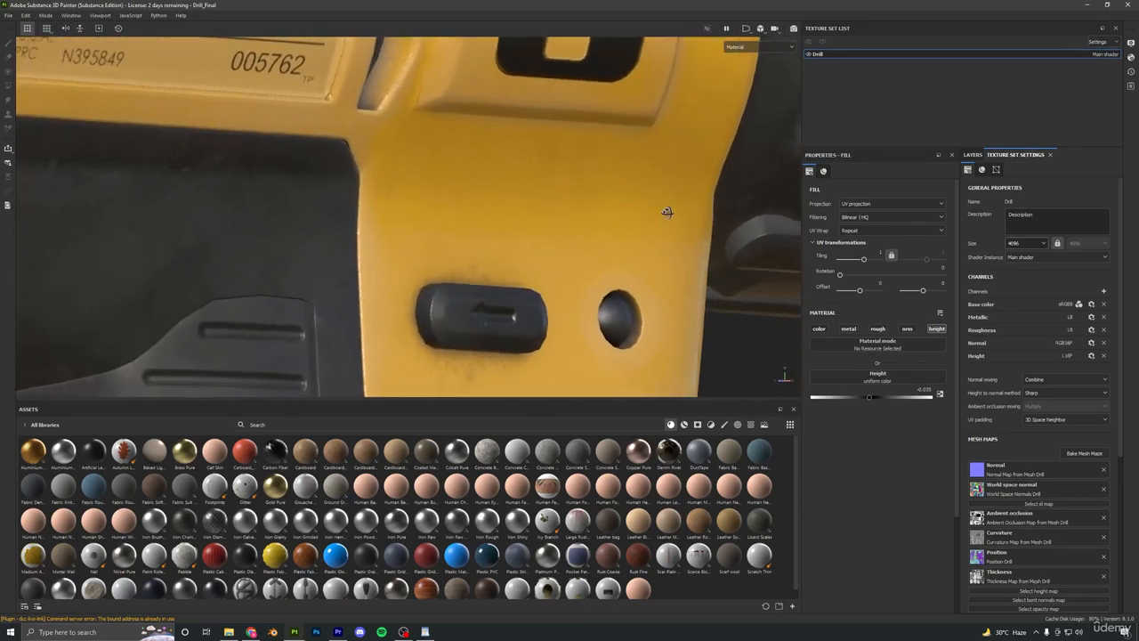
Switch the Bumps layer off and on to compare the plastic surface around the direction button.
click(972, 155)
click(966, 335)
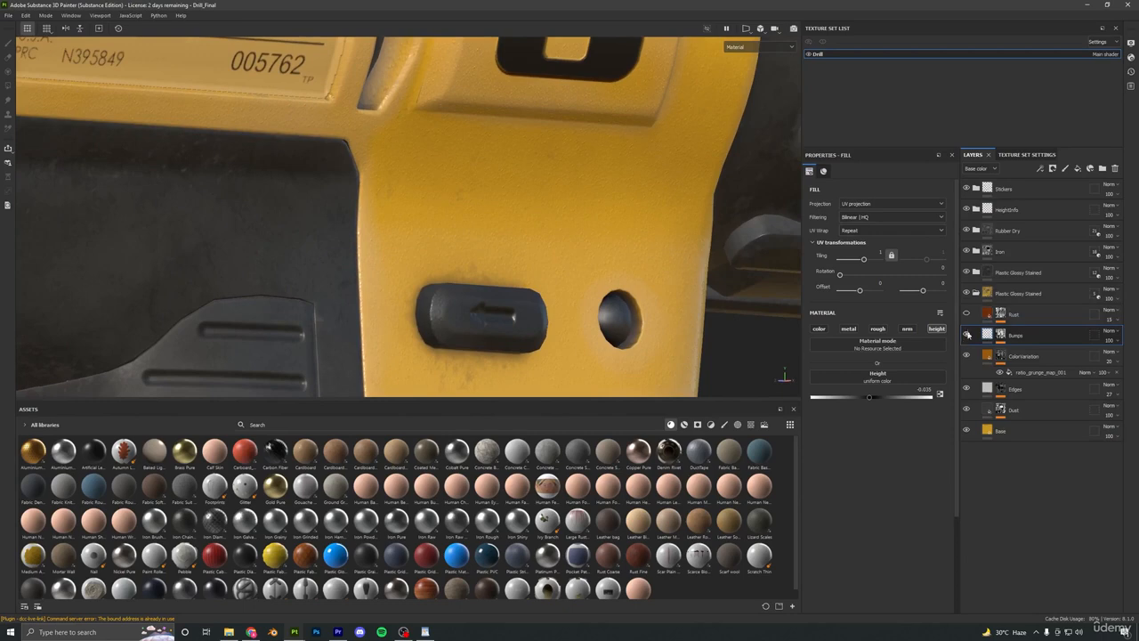
click(968, 336)
alt+drag(657, 265, 675, 244)
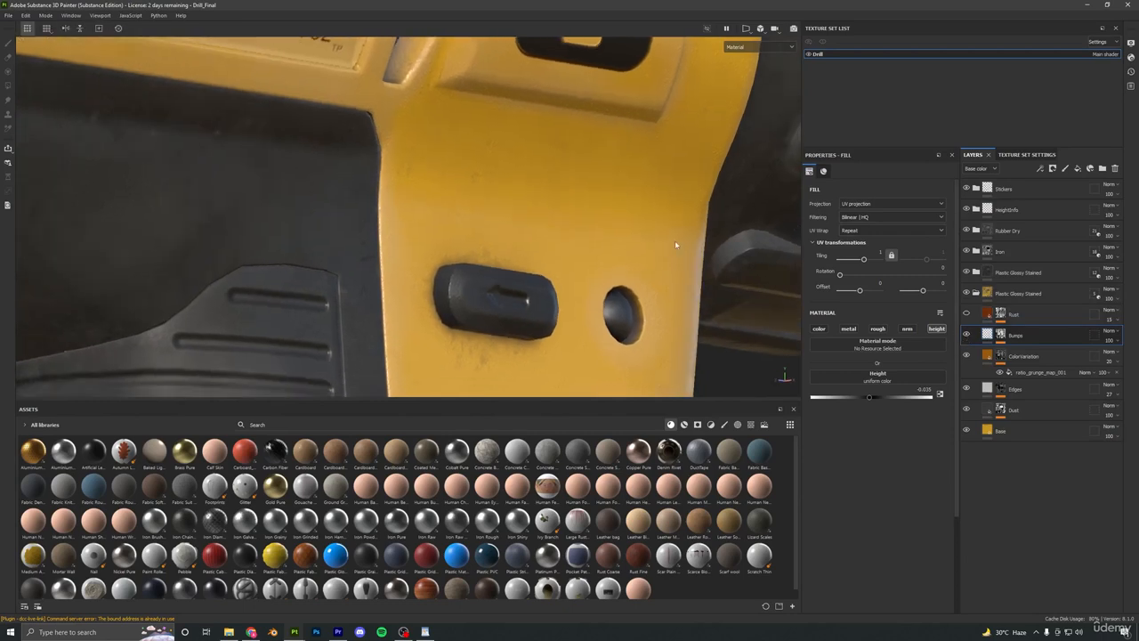
Inspect the fine plastic grain across the trigger area, the hammer emblem, the label and the direction button.
mouse_move(608, 200)
alt+mouse_down()
mouse_move(602, 211)
mouse_move(490, 219)
mouse_move(600, 217)
alt+mouse_up()
alt+middle_drag(600, 217, 561, 137)
alt+right_drag(612, 260, 579, 212)
alt+drag(579, 212, 548, 175)
alt+right_drag(548, 175, 562, 216)
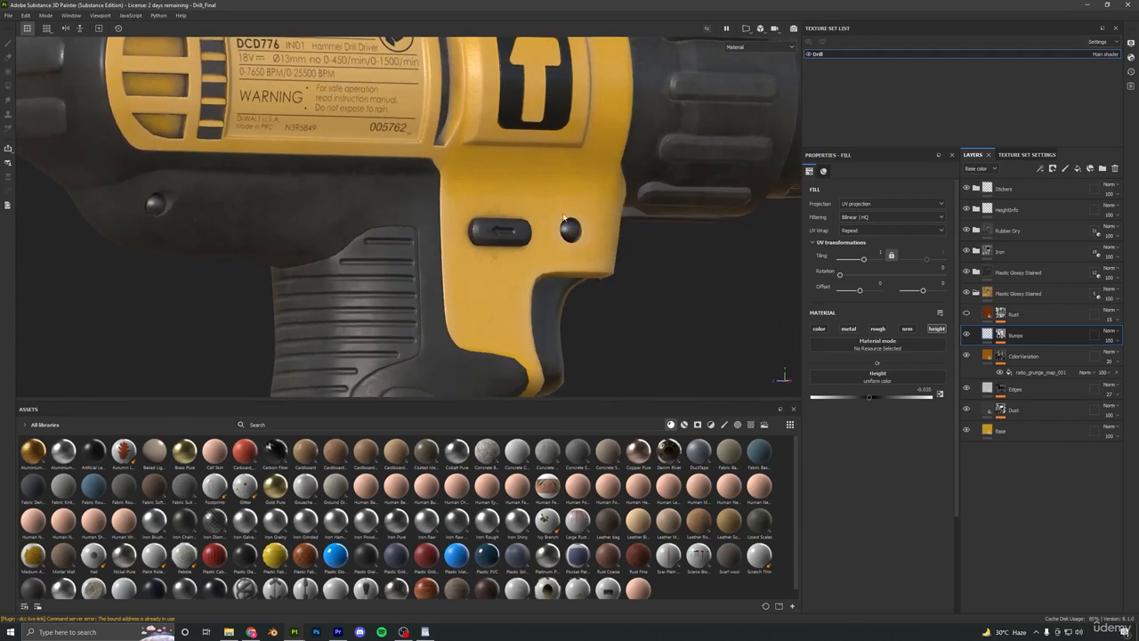
alt+middle_drag(538, 100, 537, 169)
alt+right_drag(538, 169, 503, 252)
alt+middle_drag(511, 175, 529, 235)
alt+right_drag(528, 235, 526, 262)
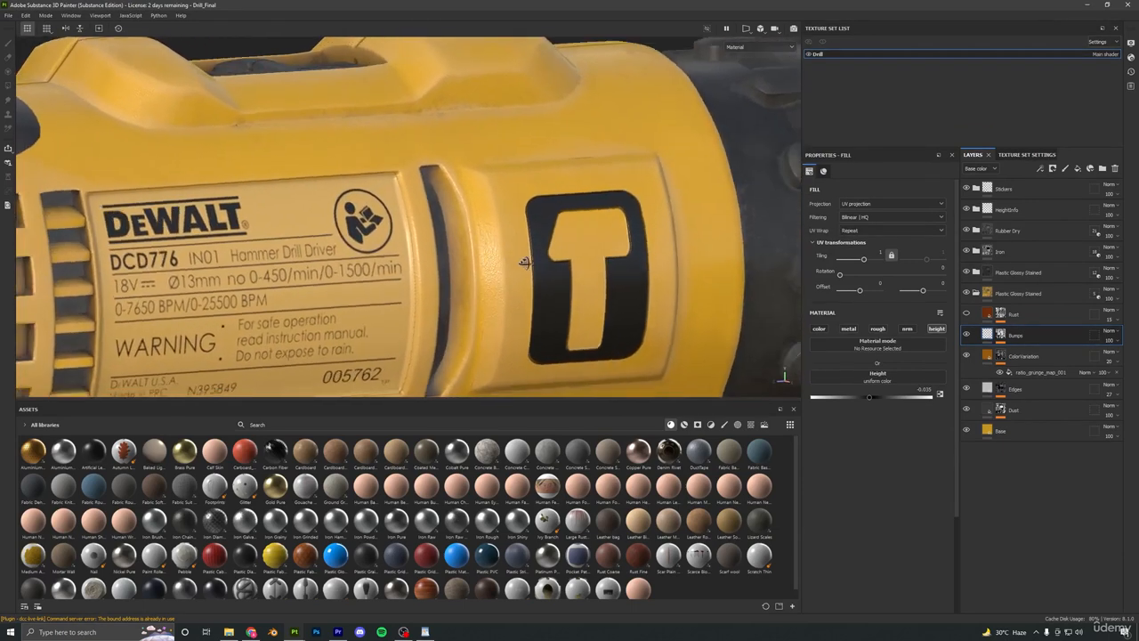
alt+drag(525, 262, 518, 260)
alt+drag(601, 237, 570, 241)
alt+middle_drag(571, 293, 557, 185)
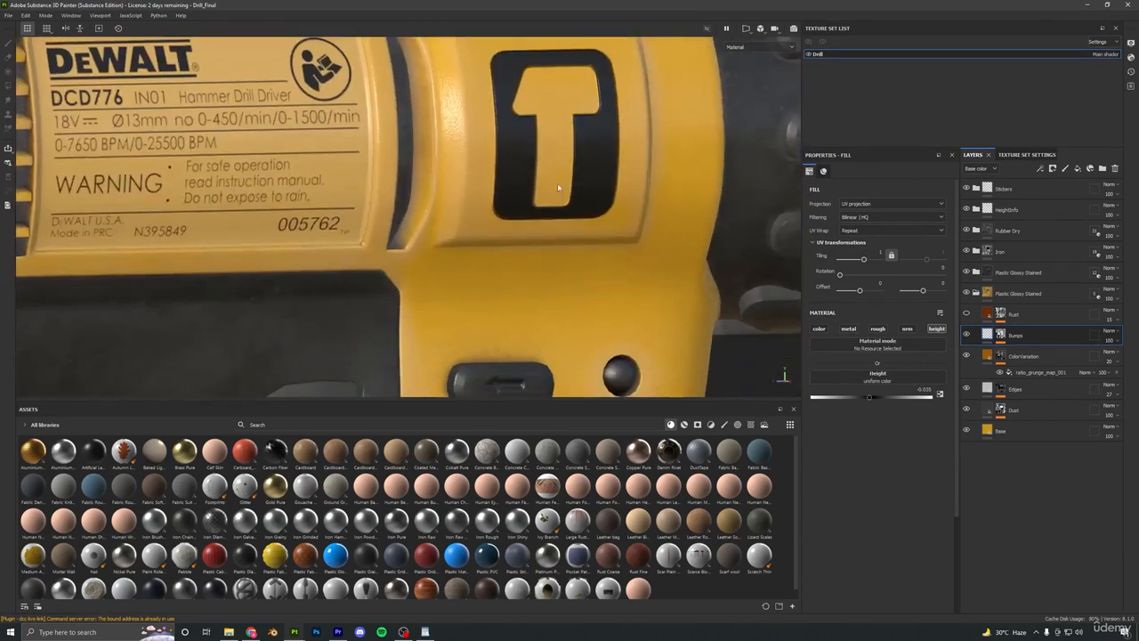
alt+right_drag(557, 184, 523, 246)
alt+middle_drag(523, 246, 537, 189)
alt+right_drag(538, 189, 552, 250)
alt+drag(551, 250, 669, 259)
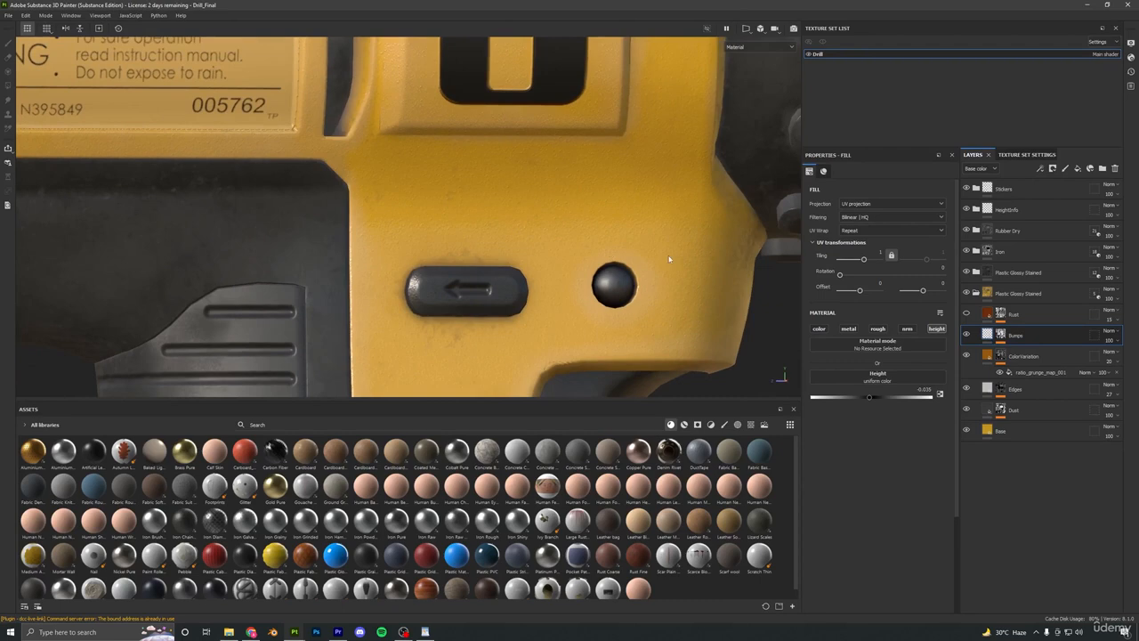
Toggle the Bumps layer once more and judge its effect on the whole yellow body from farther away.
click(968, 336)
click(968, 335)
alt+right_drag(558, 286, 489, 193)
alt+drag(490, 193, 477, 203)
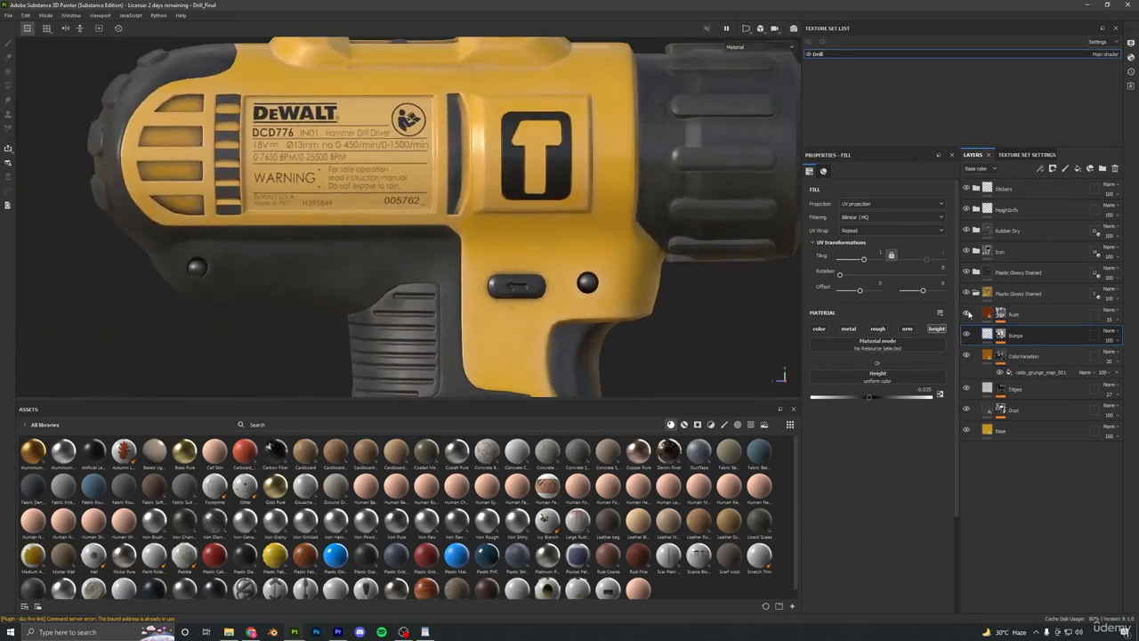
Show the Rust layer of the yellow folder, toggling it to compare its effect on the body.
click(967, 316)
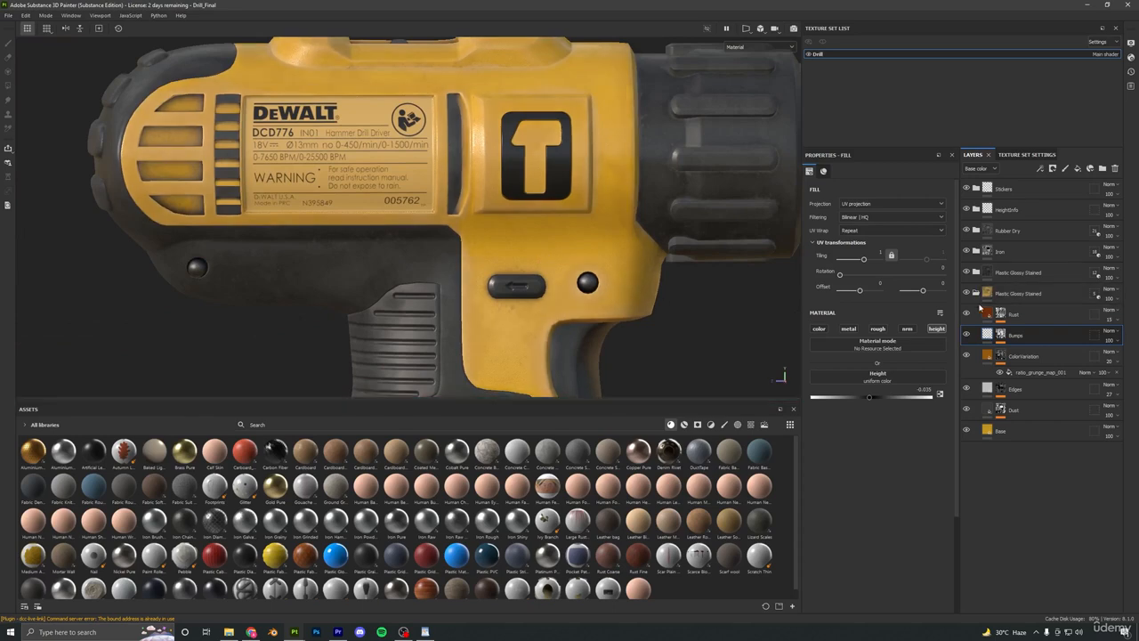
scroll(556, 254, down, 2)
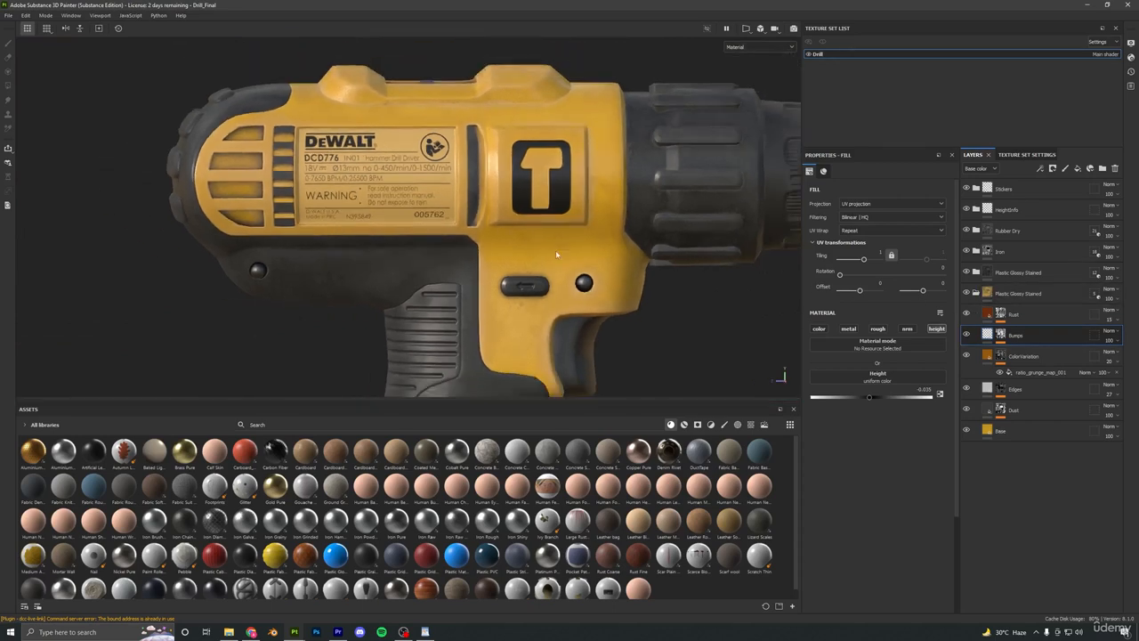
click(966, 313)
click(968, 315)
alt+drag(569, 267, 623, 277)
scroll(623, 277, down, 2)
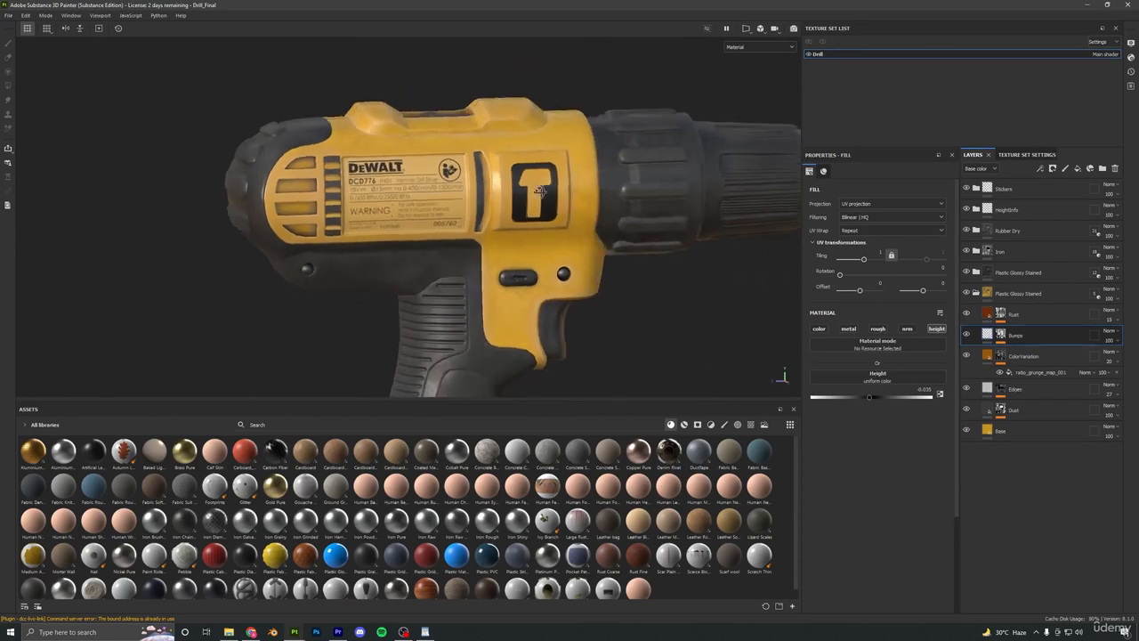
Focus on the rubber handle, collapse the yellow Plastic Glossy Stained folder and expand the Rubber Dry folder.
alt+middle_drag(559, 267, 557, 173)
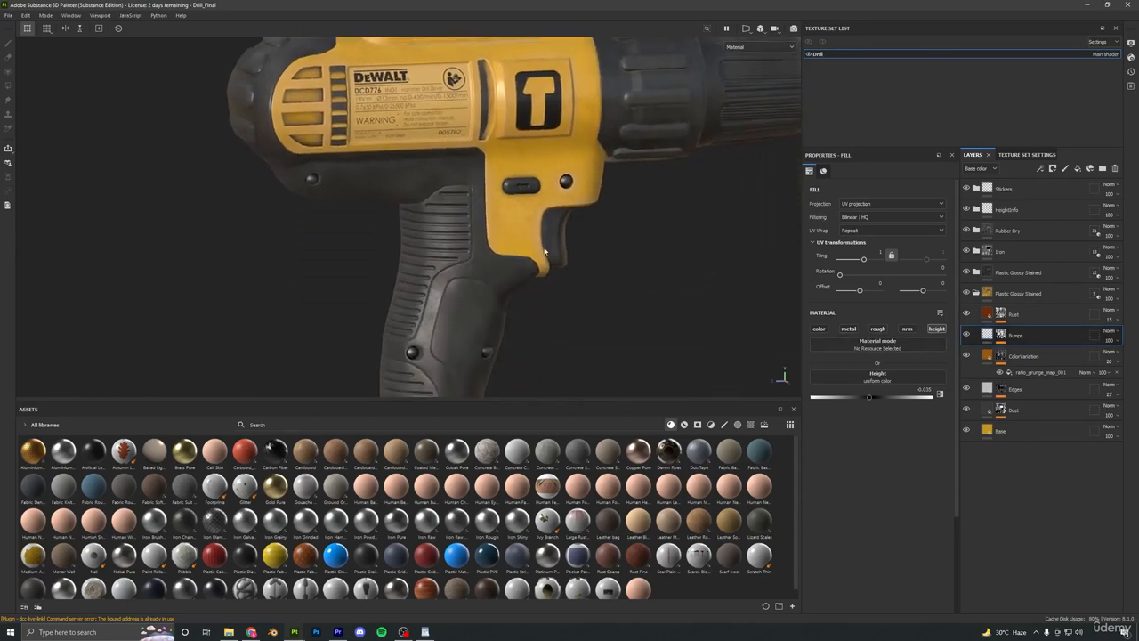
scroll(557, 174, down, 2)
alt+middle_drag(498, 108, 522, 161)
alt+drag(521, 161, 513, 276)
scroll(513, 276, up, 6)
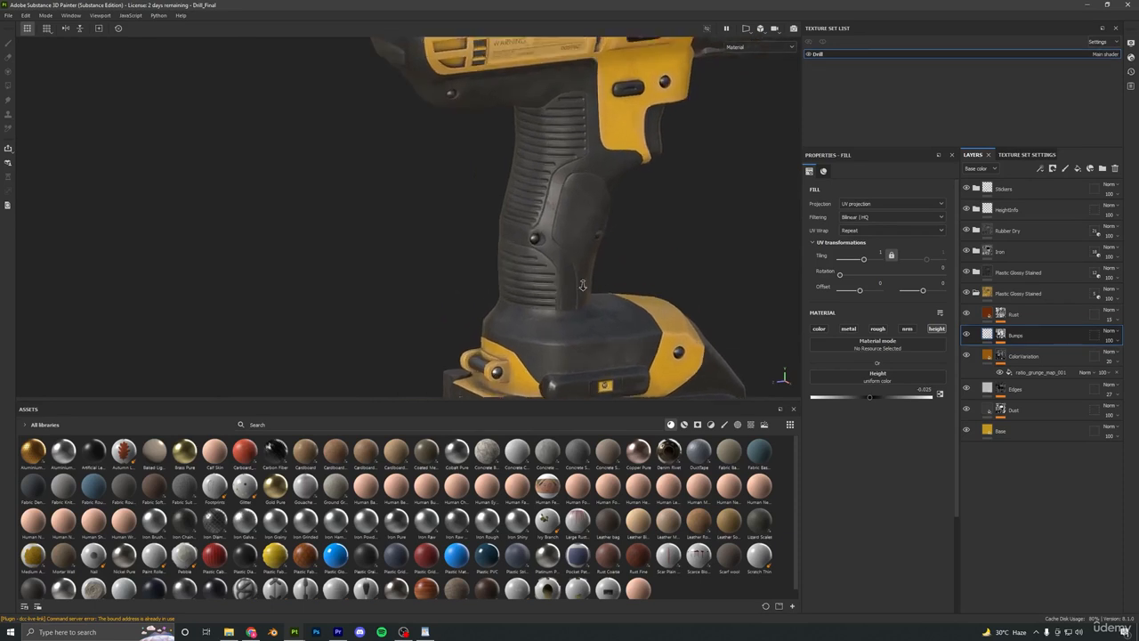
scroll(584, 188, up, 4)
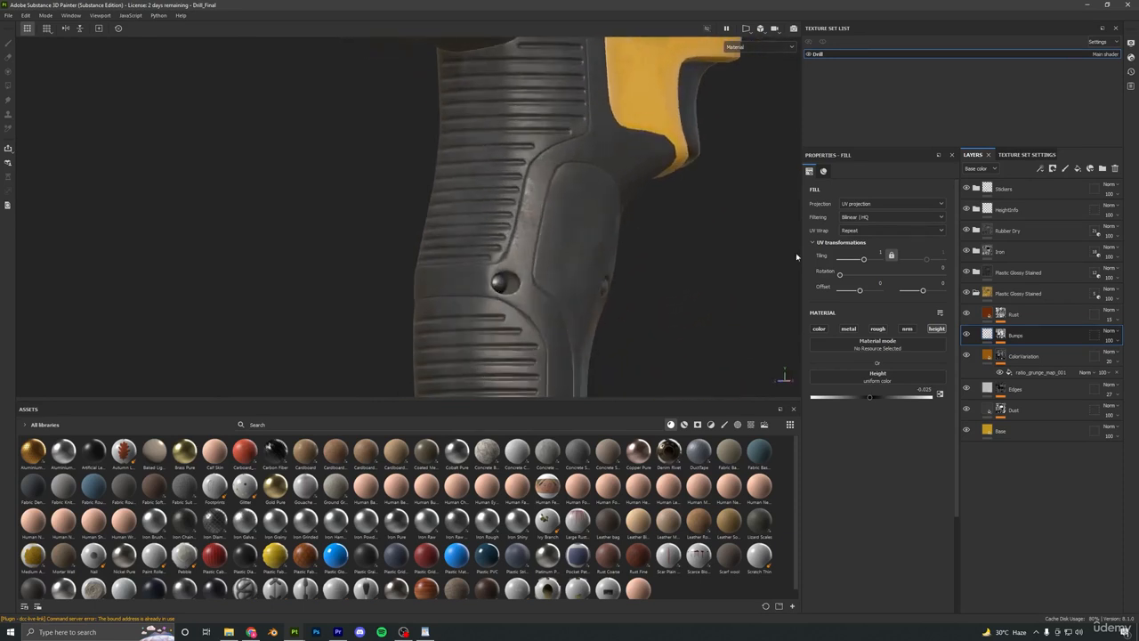
click(976, 293)
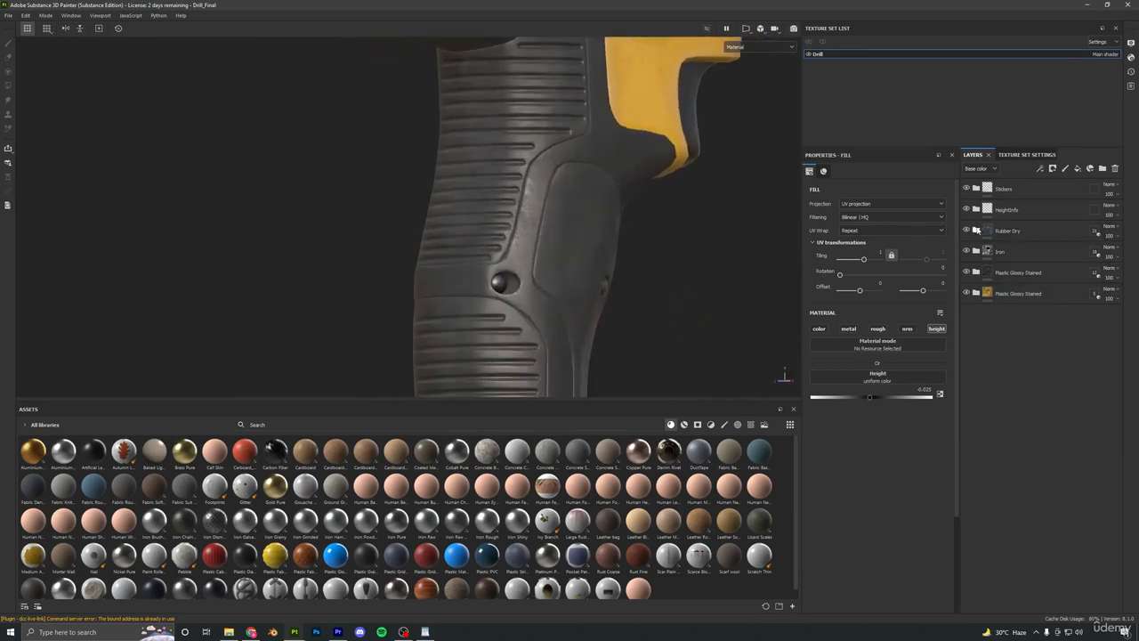
click(976, 230)
Hide the layers in the Rubber Dry folder and turn Rubber Base, Rubber Worn and Sharpen back on one by one.
click(967, 366)
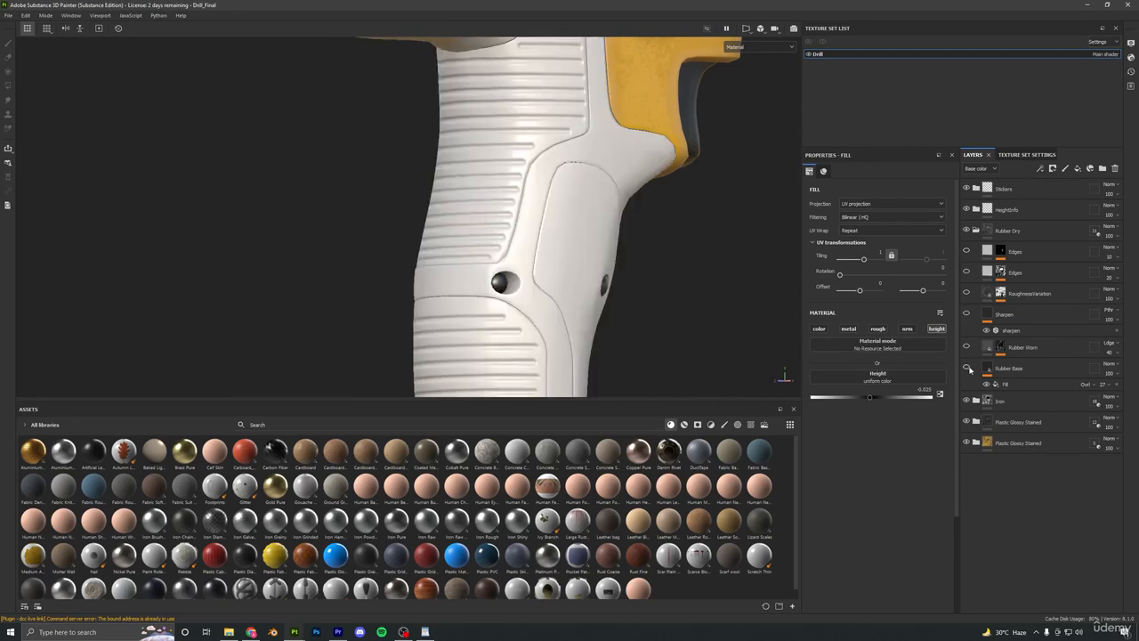
click(967, 368)
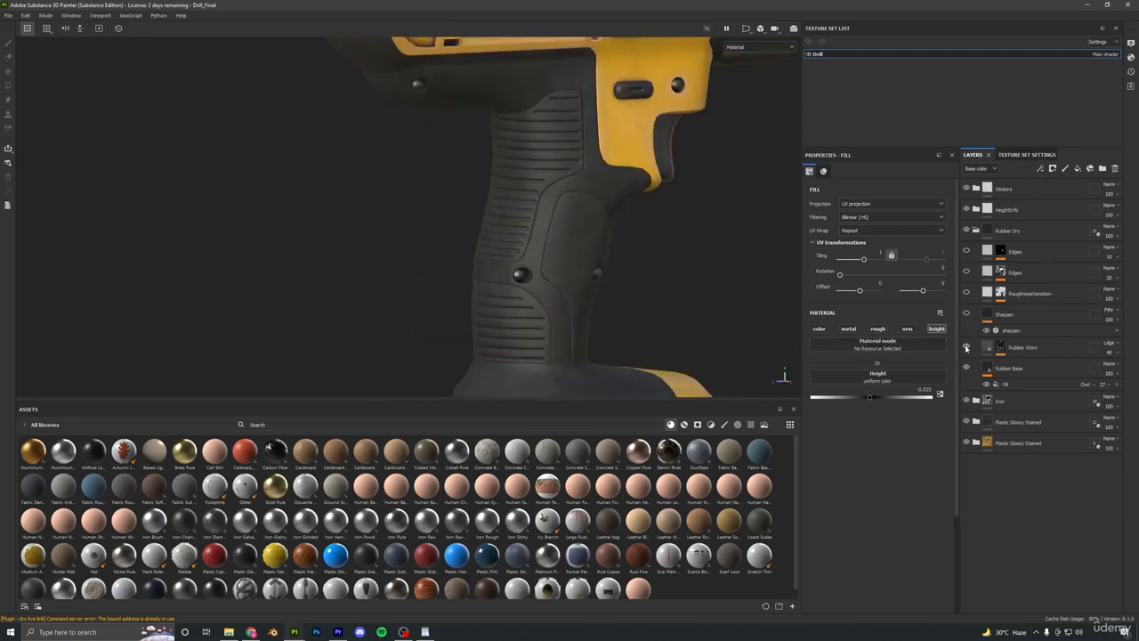
alt+drag(676, 258, 472, 245)
scroll(571, 313, up, 3)
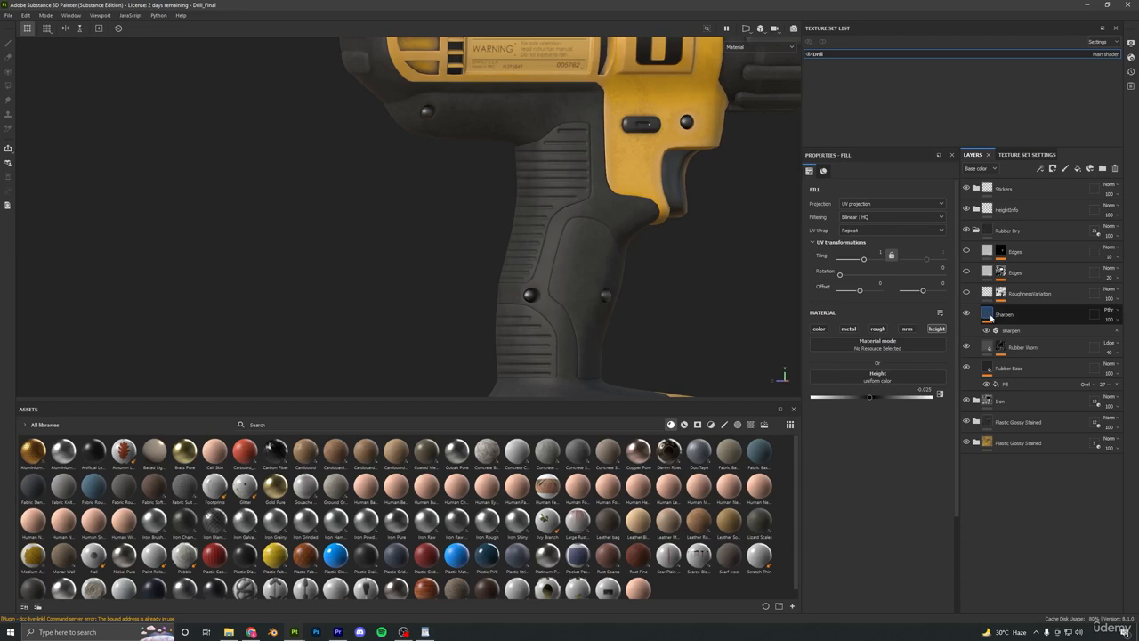
Show the RoughnessVariation layer, toggling it to compare the handle's reflections, and inspect the grip up close.
click(967, 293)
click(967, 293)
click(967, 293)
click(967, 293)
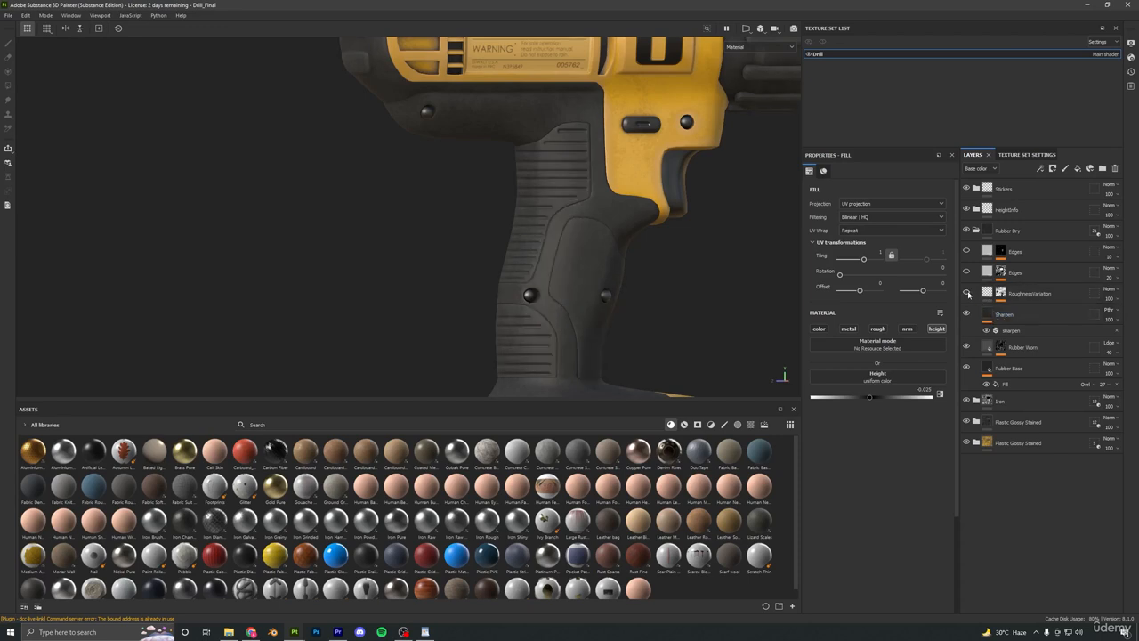
click(968, 293)
click(968, 293)
click(967, 293)
alt+middle_drag(615, 285, 605, 236)
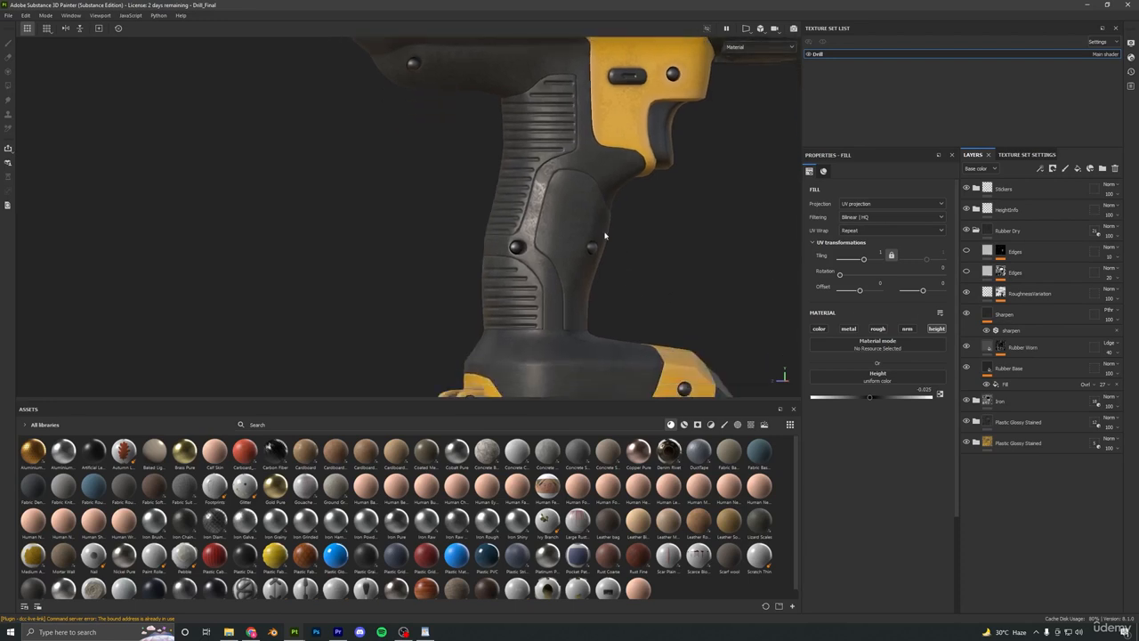
scroll(605, 237, up, 5)
alt+drag(570, 249, 493, 234)
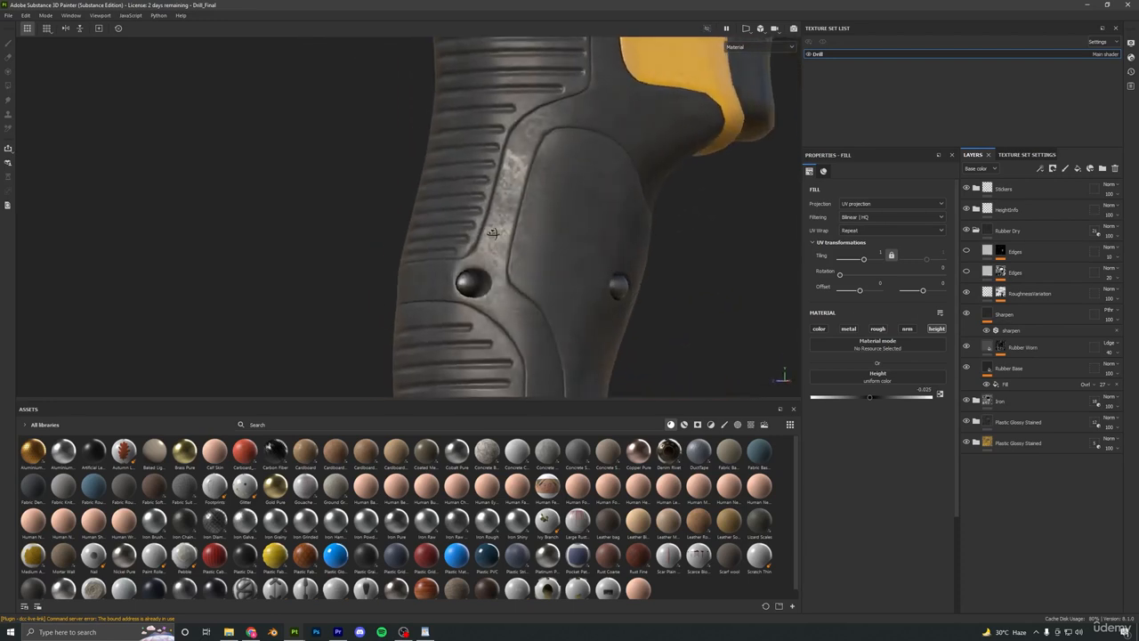
Compare the grip's shine with RoughnessVariation off and on from different distances and lighting angles.
click(967, 293)
alt+right_drag(532, 203, 458, 101)
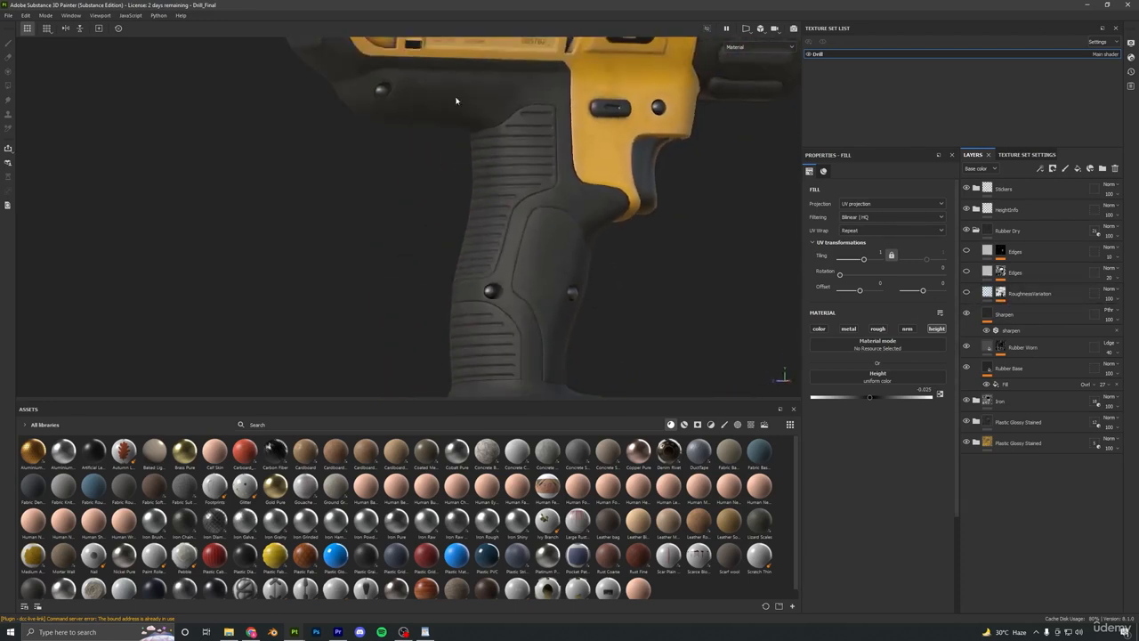
alt+drag(494, 241, 501, 243)
alt+right_drag(501, 243, 552, 263)
click(968, 294)
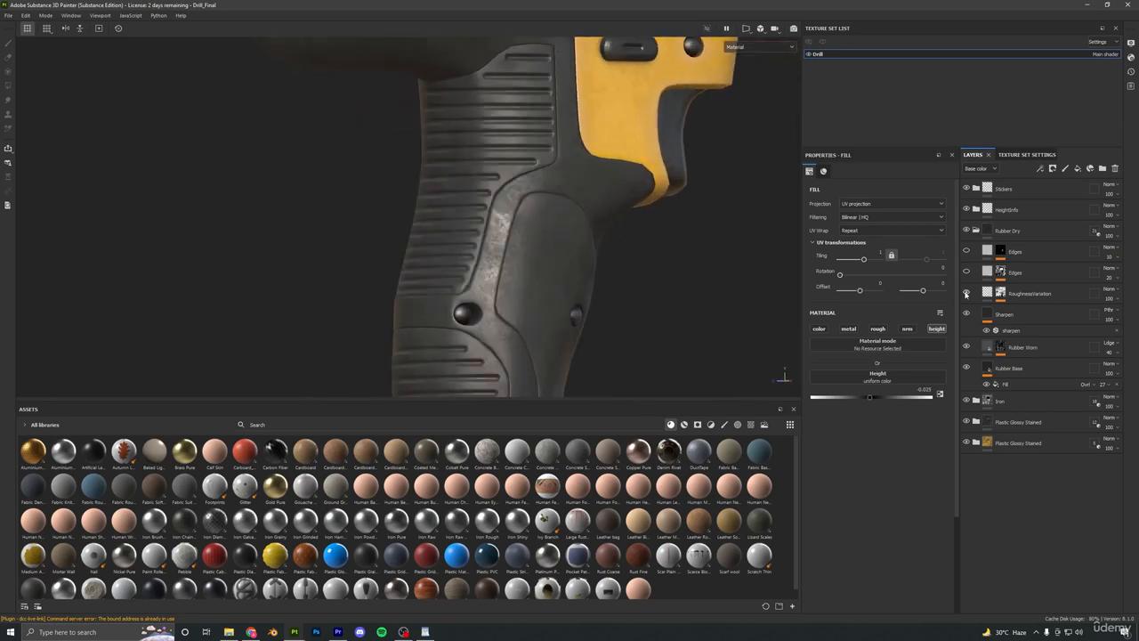
click(967, 293)
click(968, 293)
Frame the whole drill and toggle RoughnessVariation to compare its overall effect on the rubber parts.
key(f)
alt+middle_drag(509, 209, 487, 191)
click(965, 293)
click(965, 293)
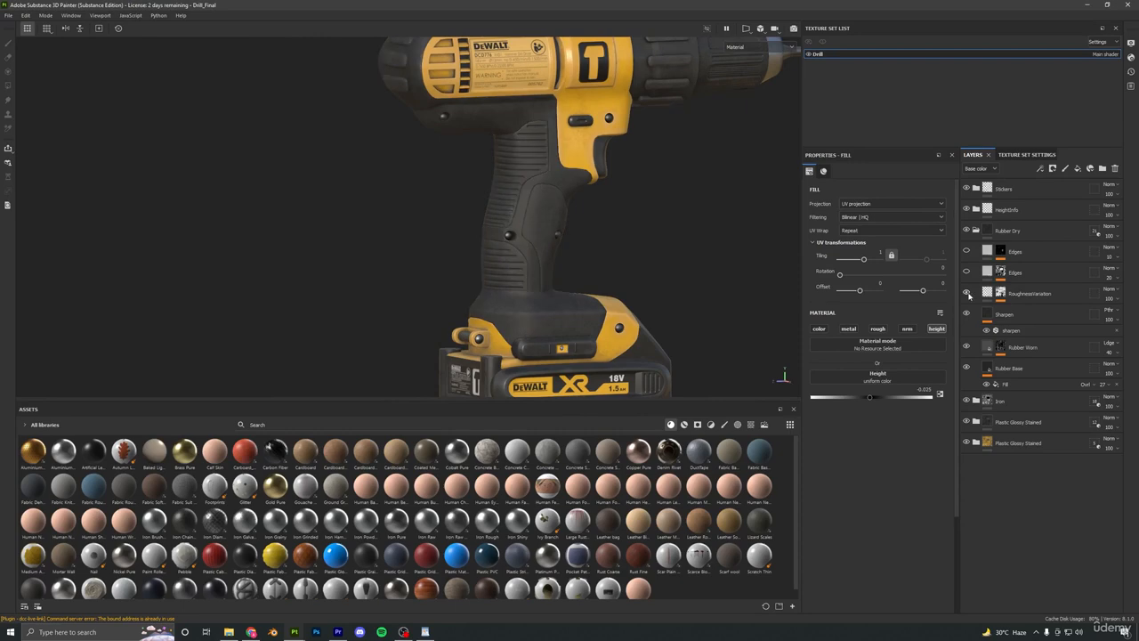
Show the lower Edges layer in the Rubber Dry folder, toggling it to compare the handle's edges up close.
alt+right_drag(554, 267, 562, 317)
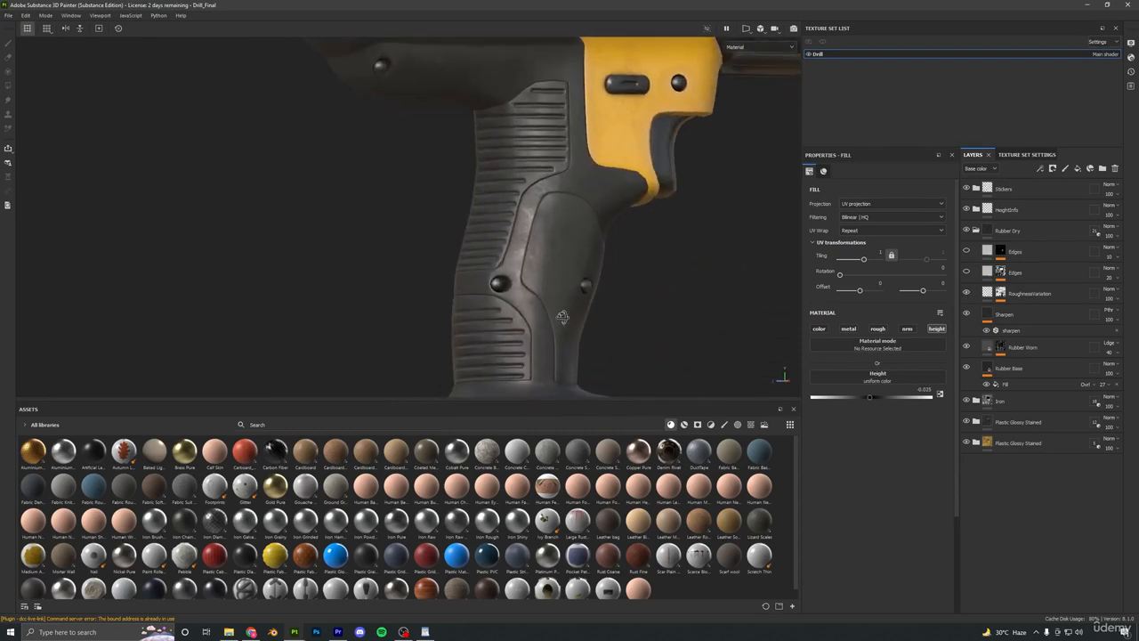
click(968, 271)
click(968, 271)
click(968, 272)
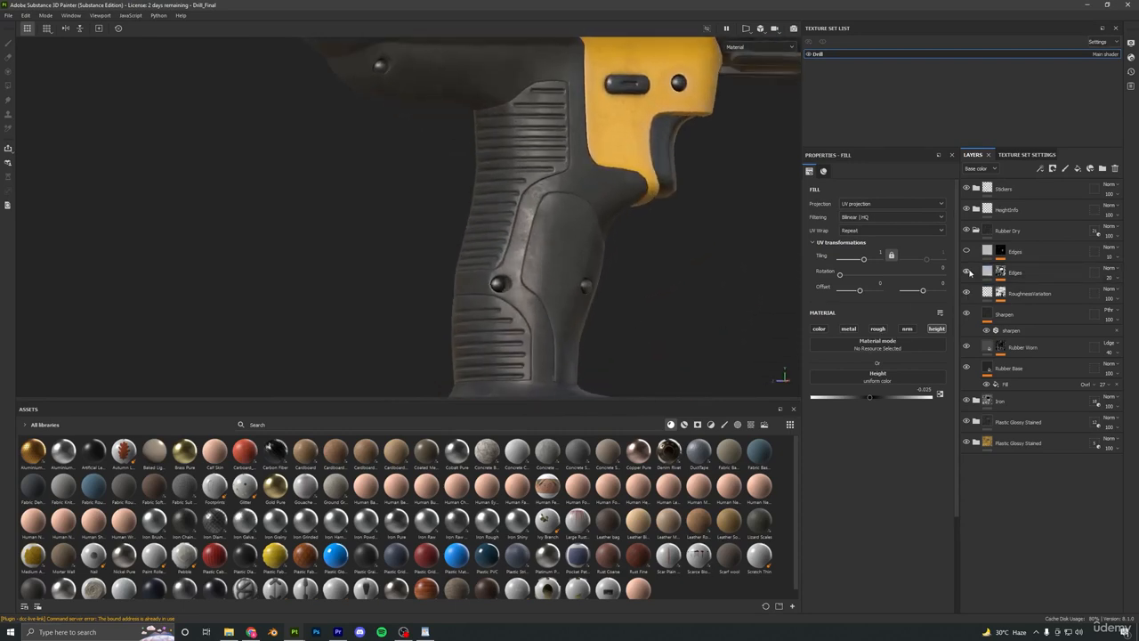
Toggle the lower Edges layer in the Rubber Dry folder off and on to compare the grip's edges at closer range.
alt+right_drag(570, 267, 602, 341)
alt+drag(602, 341, 642, 142)
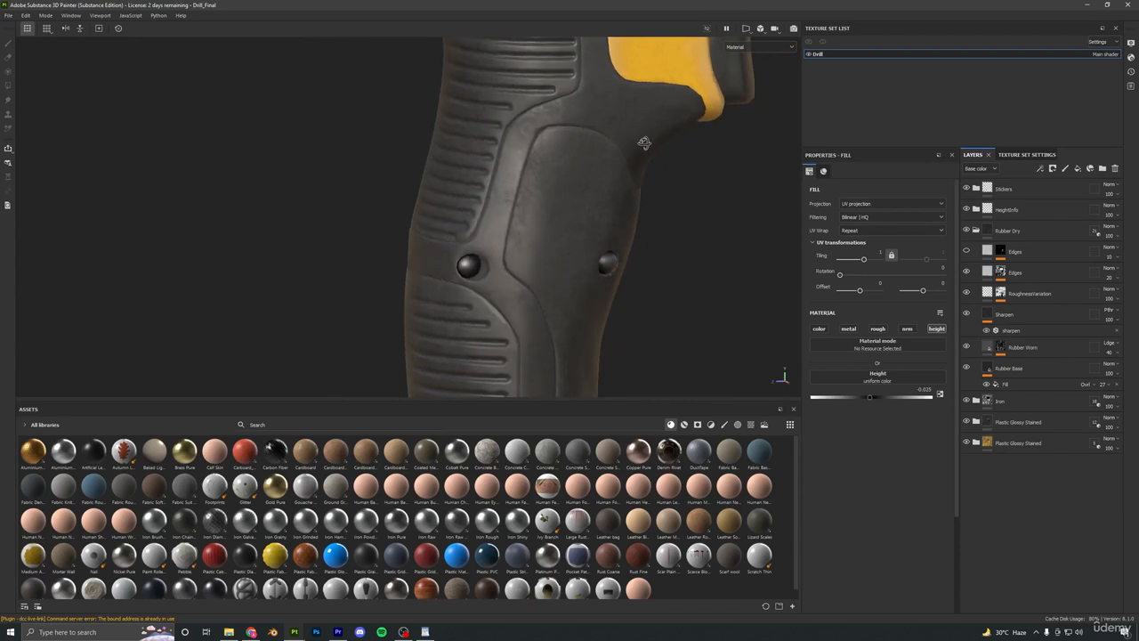
click(967, 272)
click(968, 272)
click(968, 272)
click(968, 273)
Show the upper Edges layer in the Rubber Dry folder, toggling it to compare its effect on the rubber grip.
click(968, 251)
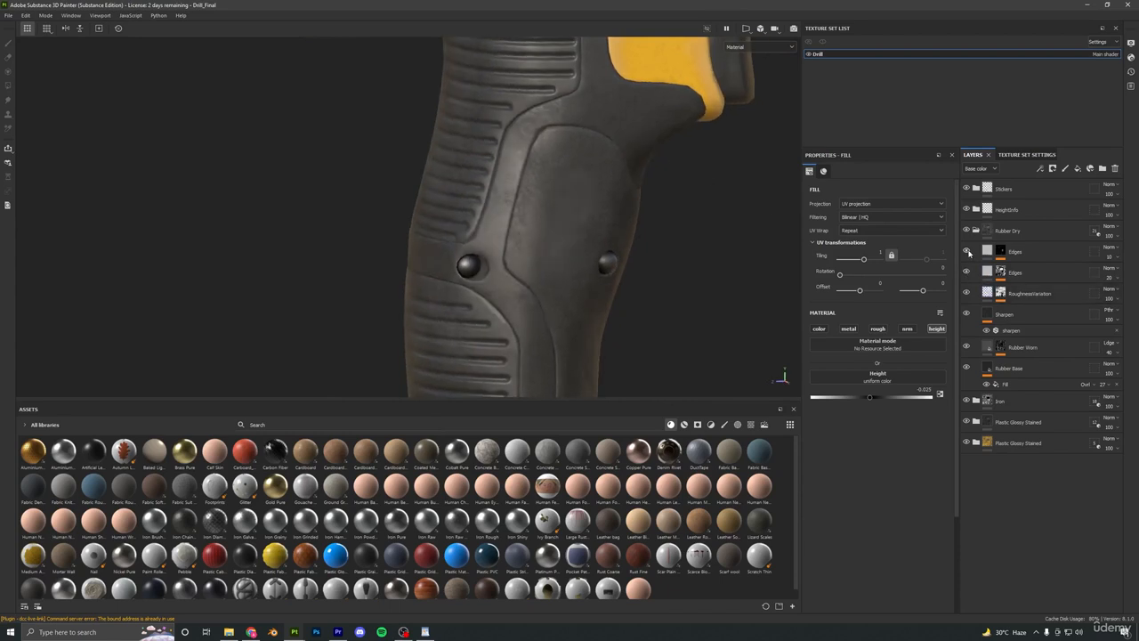
click(968, 251)
click(968, 251)
click(968, 251)
click(968, 252)
Collapse the Rubber Dry folder and inspect the whole drill from several angles, finishing on its yellow housing.
alt+right_drag(588, 283, 570, 191)
alt+drag(569, 191, 685, 242)
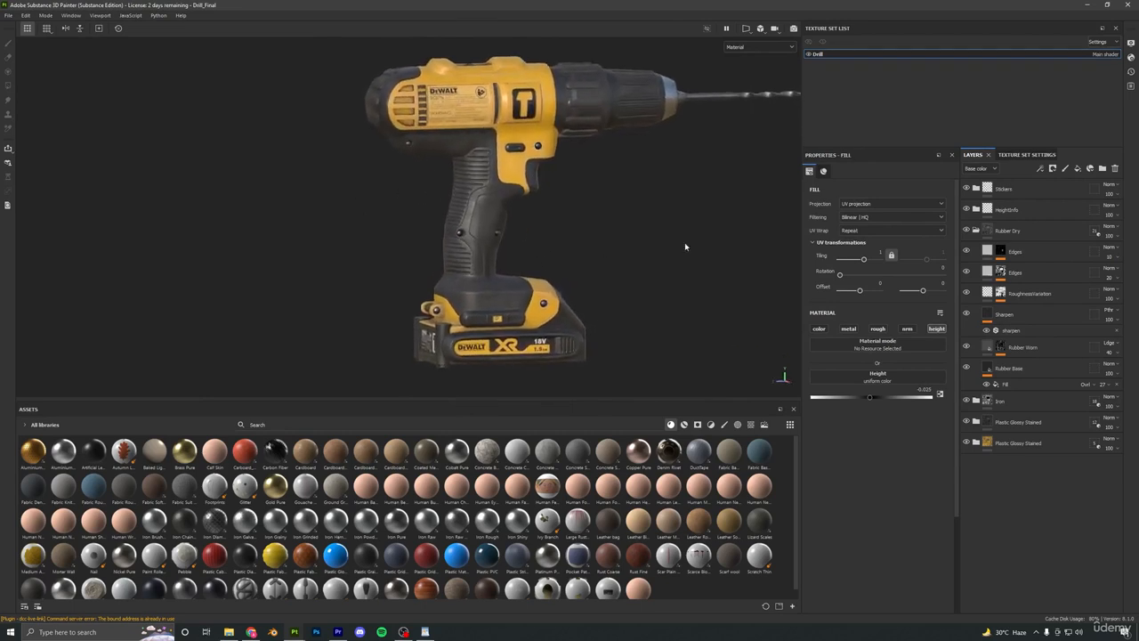
click(975, 232)
alt+drag(608, 223, 493, 222)
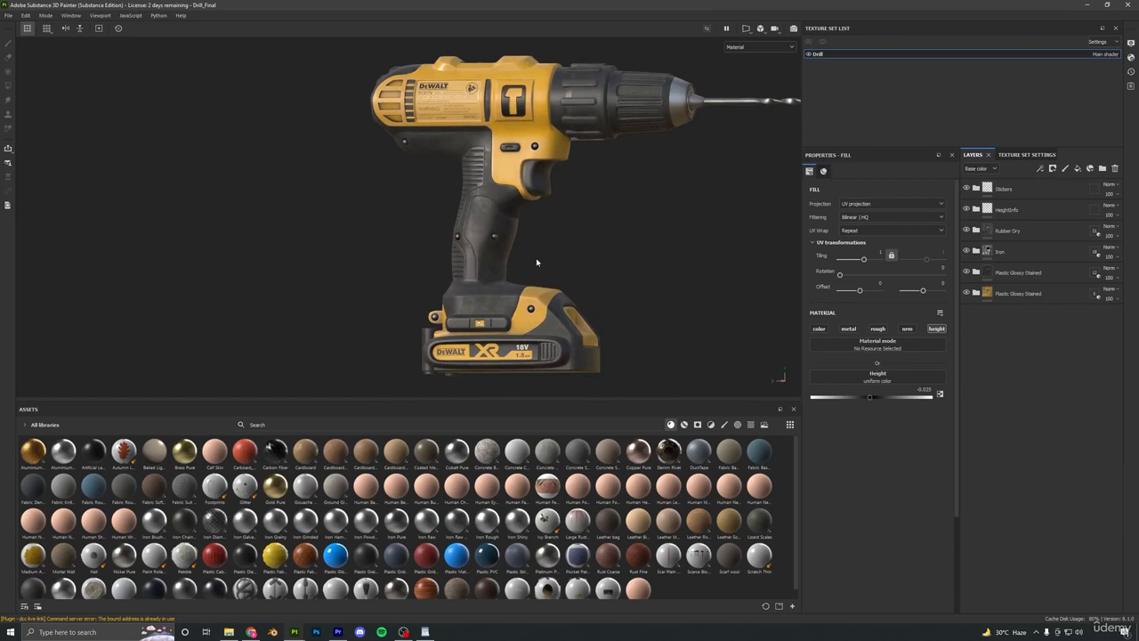
alt+drag(537, 261, 671, 246)
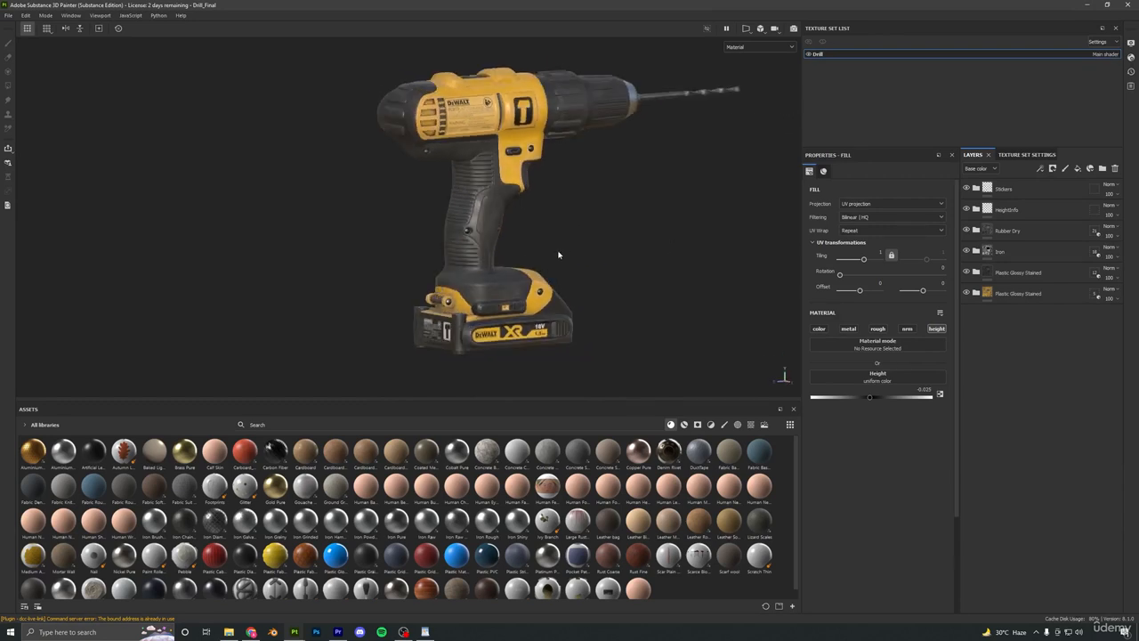
alt+drag(535, 166, 569, 152)
scroll(542, 214, up, 3)
alt+middle_drag(542, 213, 568, 288)
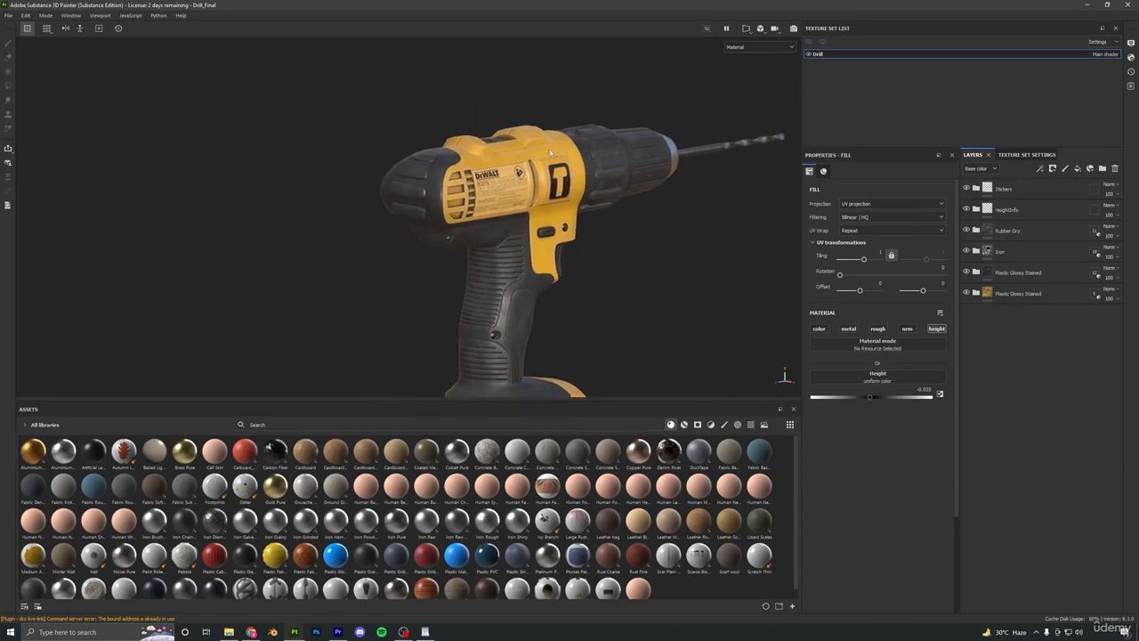
alt+drag(568, 288, 474, 236)
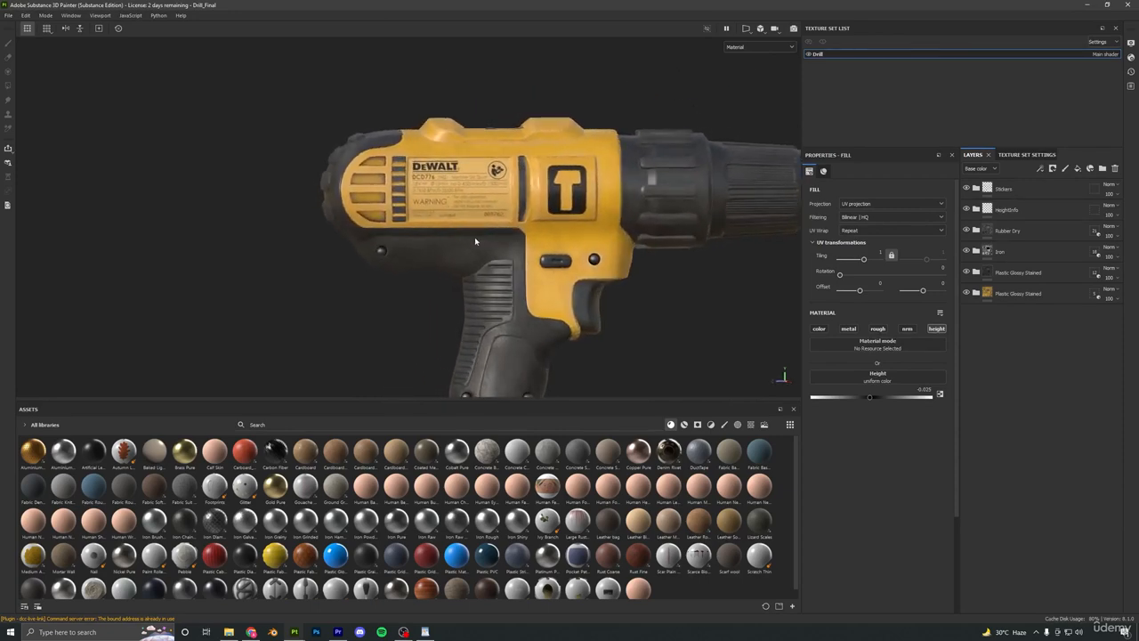